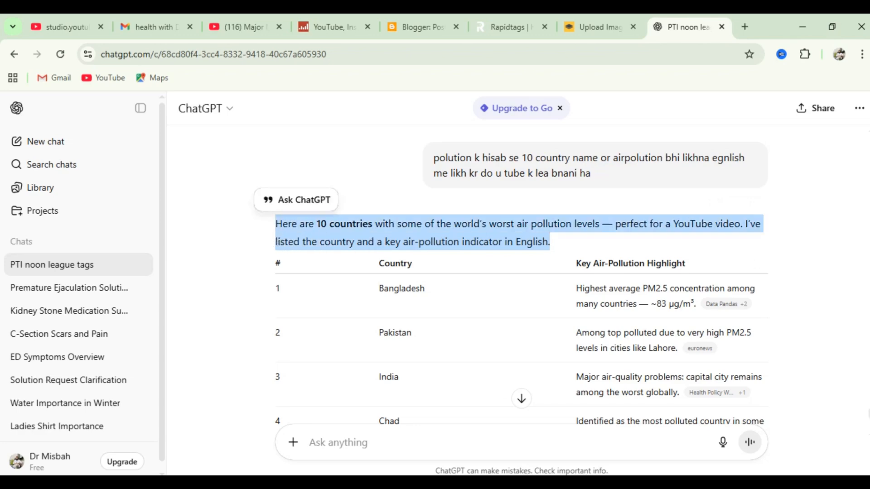
# - Switch to Word and paste the copied ChatGPT intro paragraph about 10 countries with the worst air pollution into the blank document
pyautogui.click(548, 435)
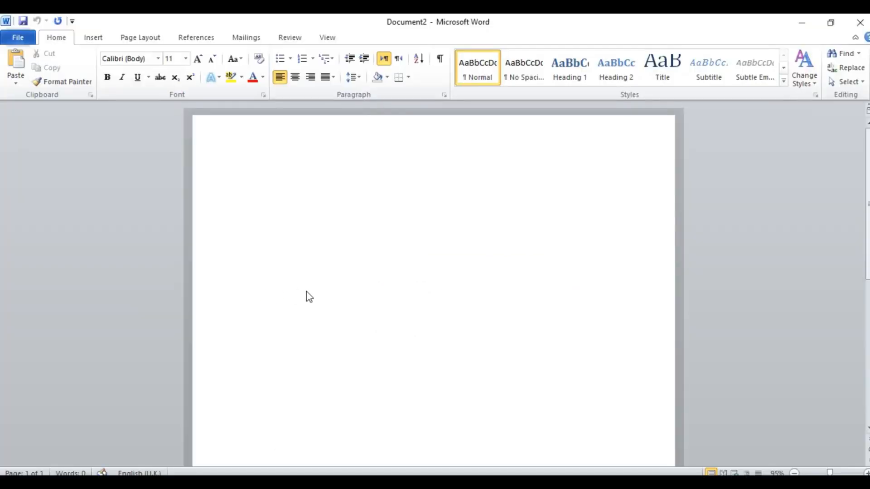
pyautogui.write('Here are 10 countries with some of the world’s worst air pollution levels — perfect for a YouTube video. I’ve listed the country and a key air-pollution indicator in English.')
pyautogui.click(801, 23)
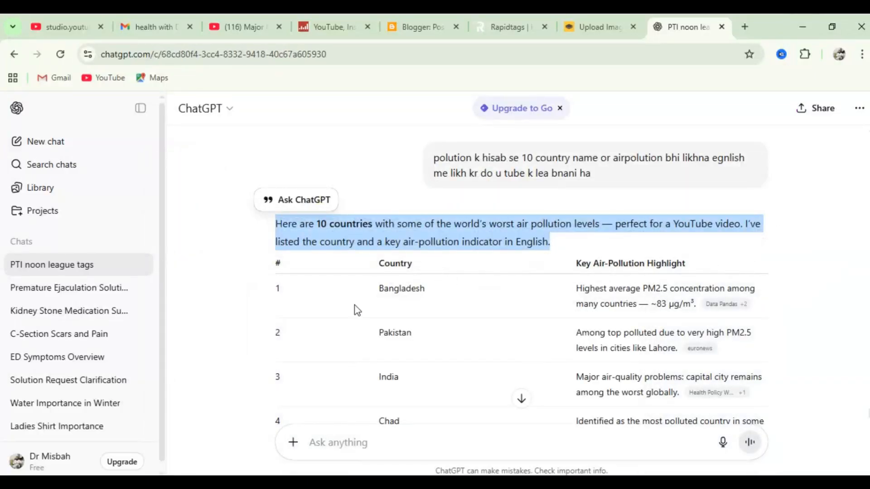
# - Copy the Top 10 Most Polluted Countries script and its hashtags from ChatGPT and paste them below the intro paragraph in Word
pyautogui.scroll(-10, 391, 295)
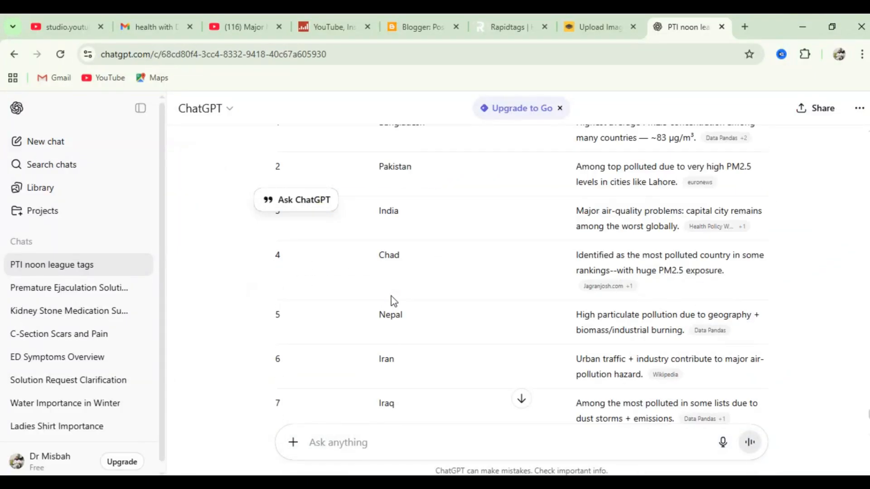
pyautogui.scroll(-11, 505, 325)
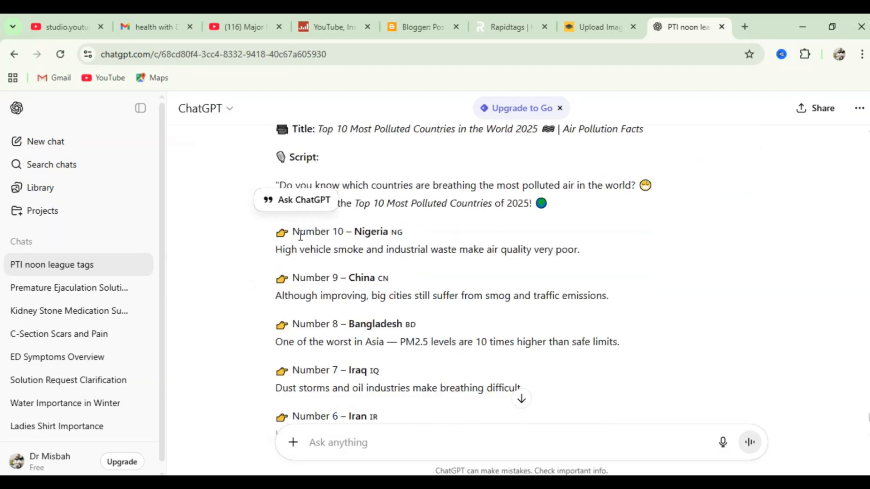
pyautogui.moveTo(490, 390); pyautogui.dragTo(596, 353)
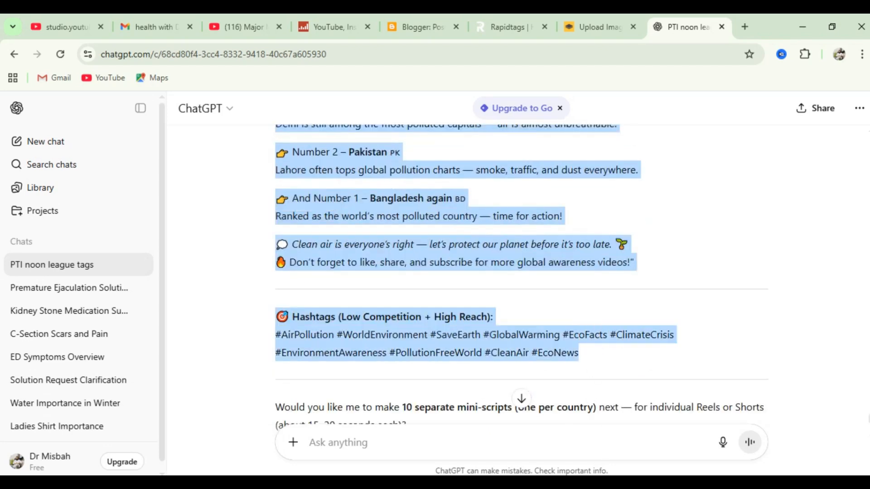
pyautogui.click(559, 453)
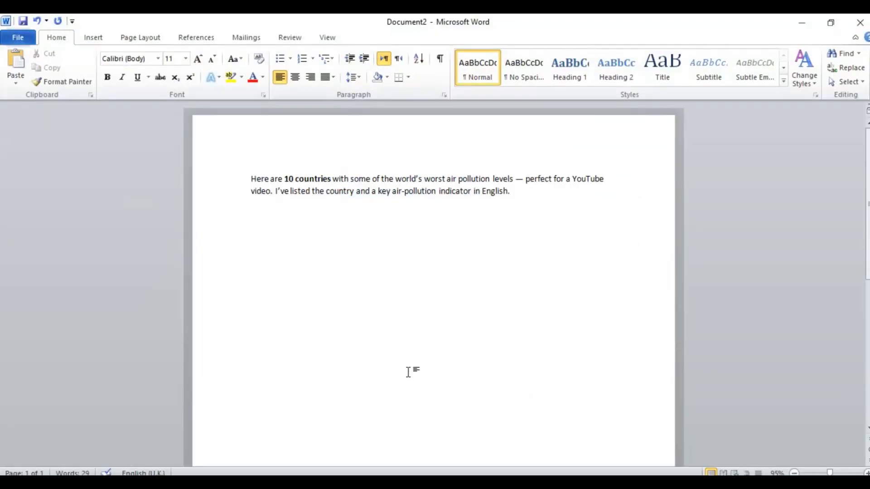
pyautogui.press('Return')
pyautogui.hotkey('ctrl', 'v')
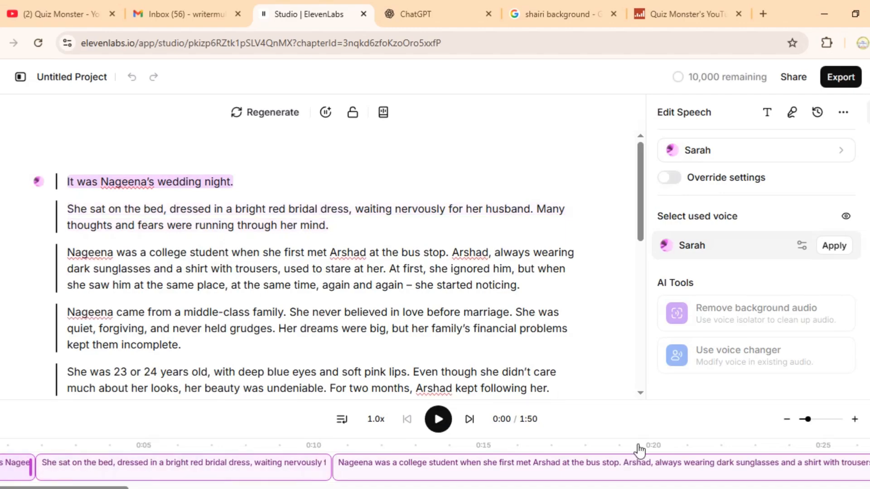
# - In ElevenLabs Studio, replace the entire existing story text with the copied polluted-countries script and start its speech playback
pyautogui.scroll(-7, 570, 290)
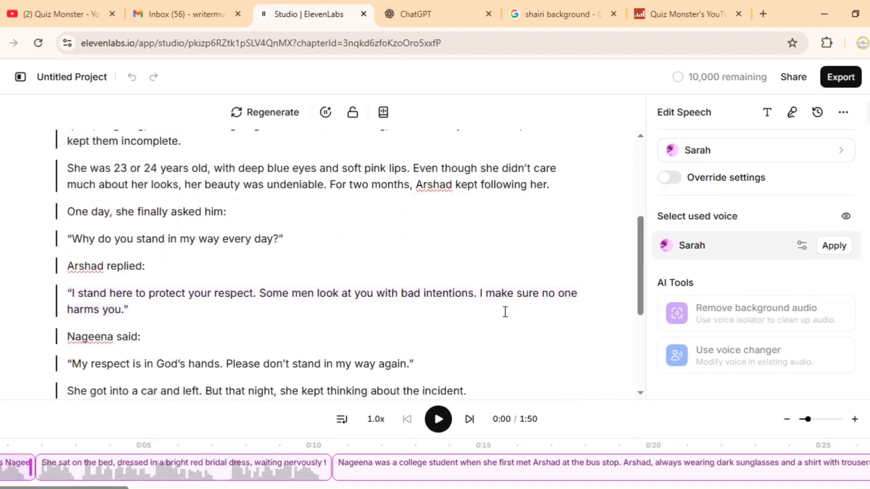
pyautogui.scroll(-3, 477, 361)
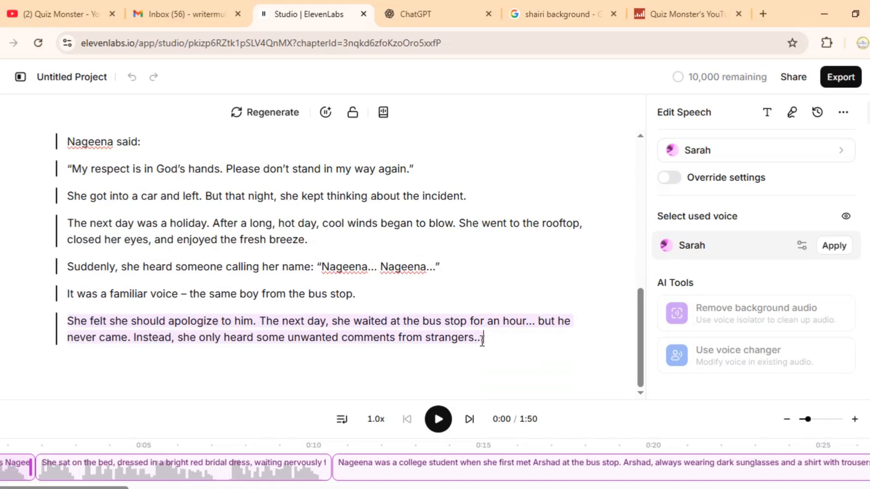
pyautogui.click(482, 340)
pyautogui.hotkey('ctrl', 'a')
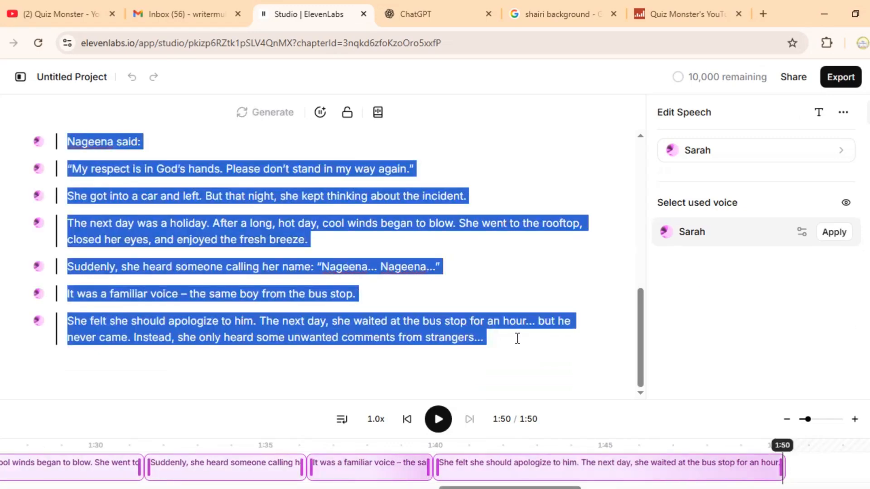
pyautogui.press('BackSpace')
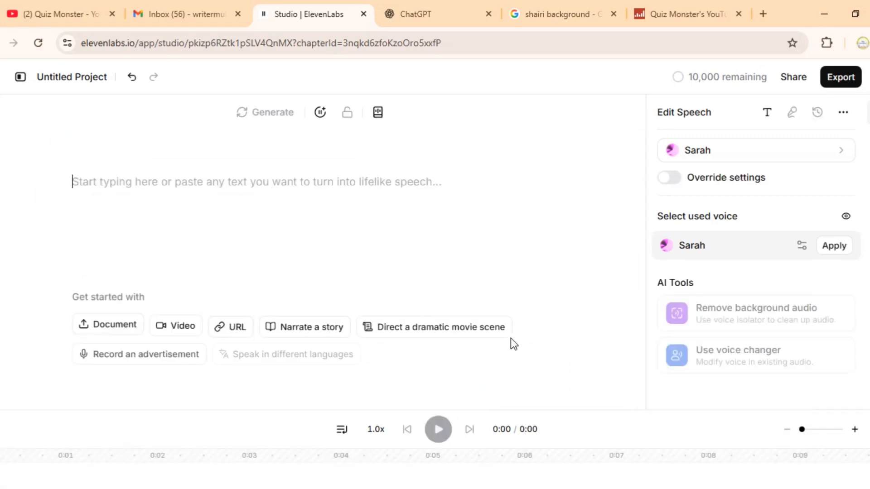
pyautogui.hotkey('ctrl', 'v')
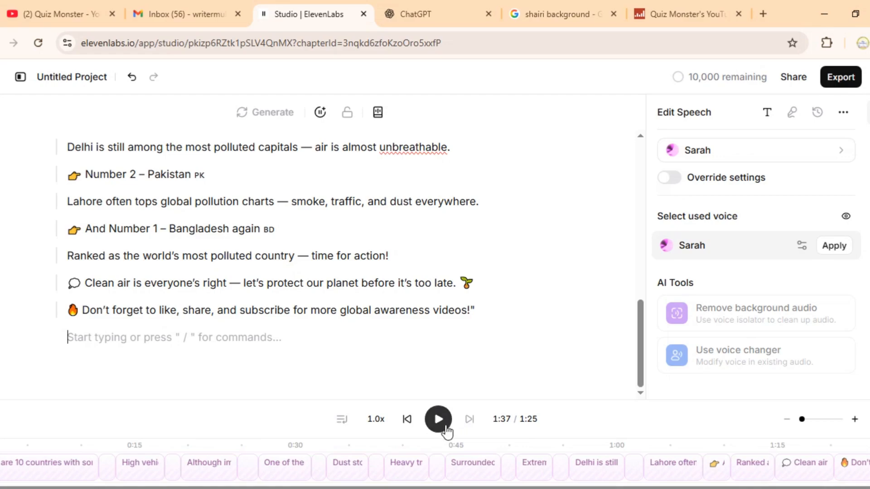
pyautogui.click(440, 421)
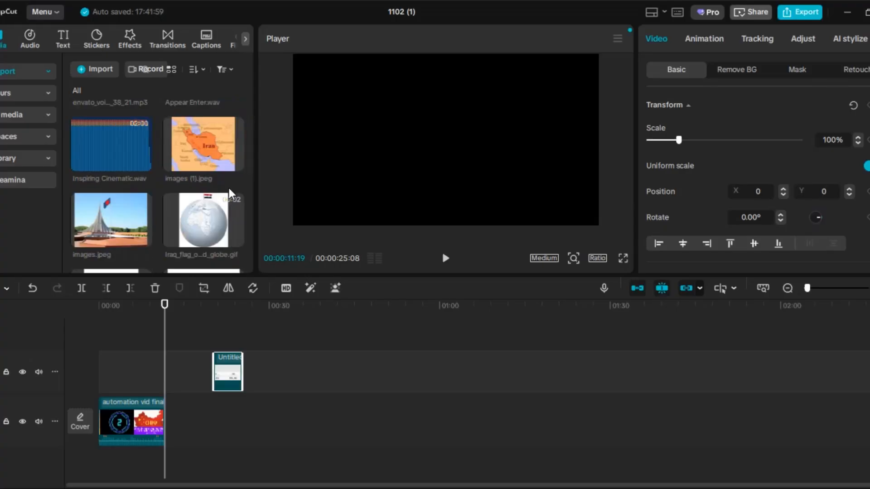
# - In the CapCut project, look through the imported media and delete the Untitled clip from the upper video track
pyautogui.scroll(-1, 228, 194)
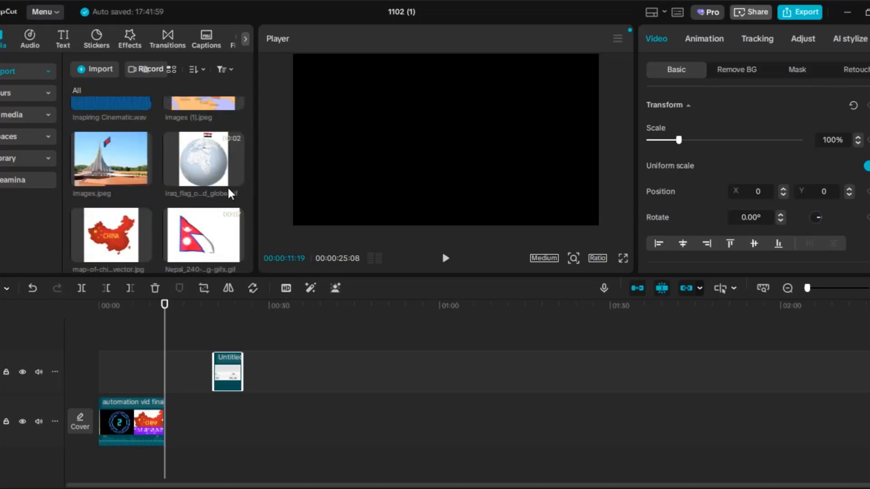
pyautogui.scroll(-2, 229, 194)
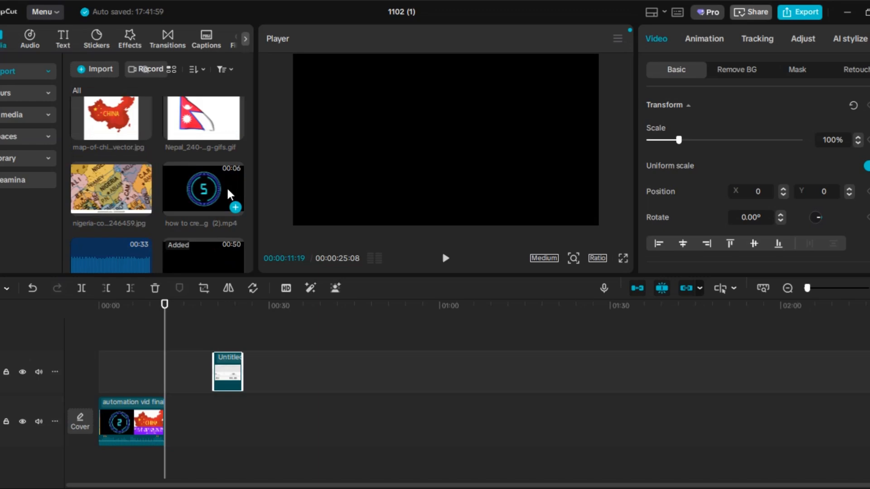
pyautogui.scroll(1, 252, 190)
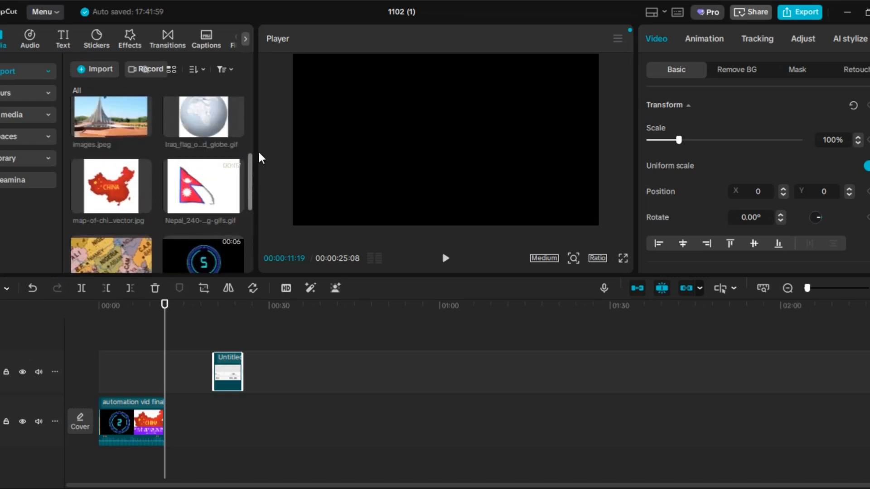
pyautogui.scroll(2, 260, 118)
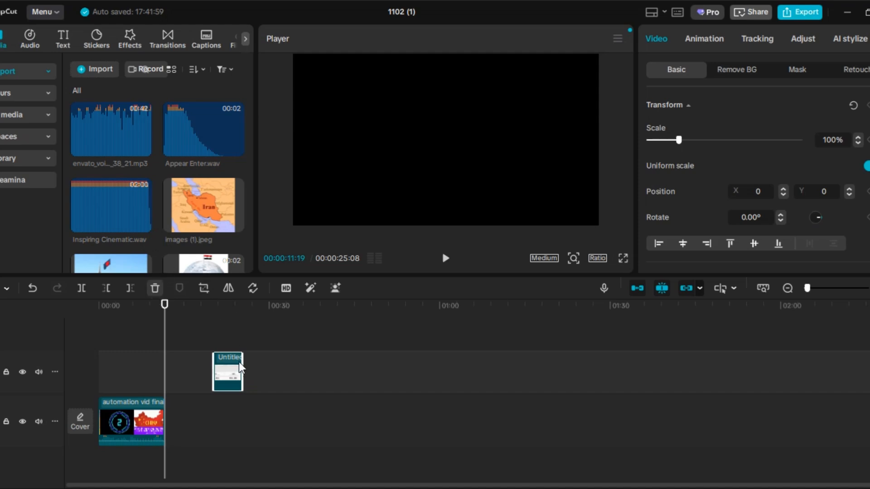
pyautogui.press('Delete')
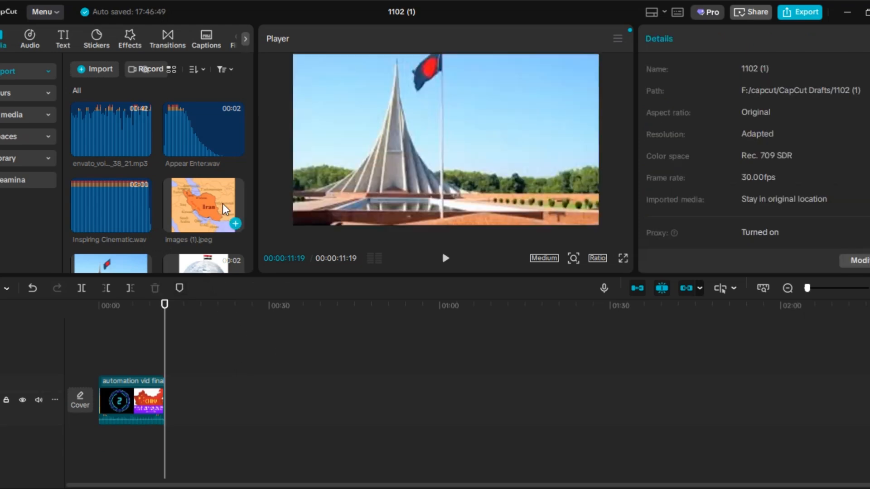
# - Add Inspiring Cinematic.wav to the timeline at the end of the automation video clip
pyautogui.scroll(-1, 210, 223)
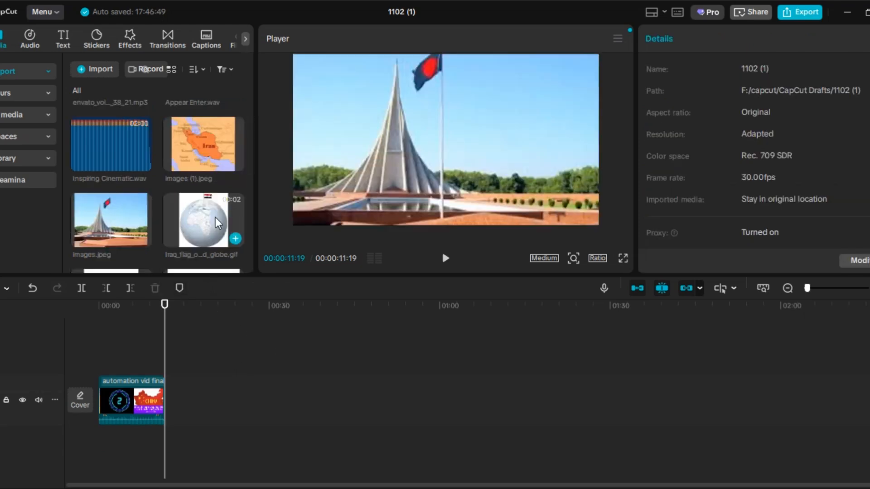
pyautogui.moveTo(141, 164)
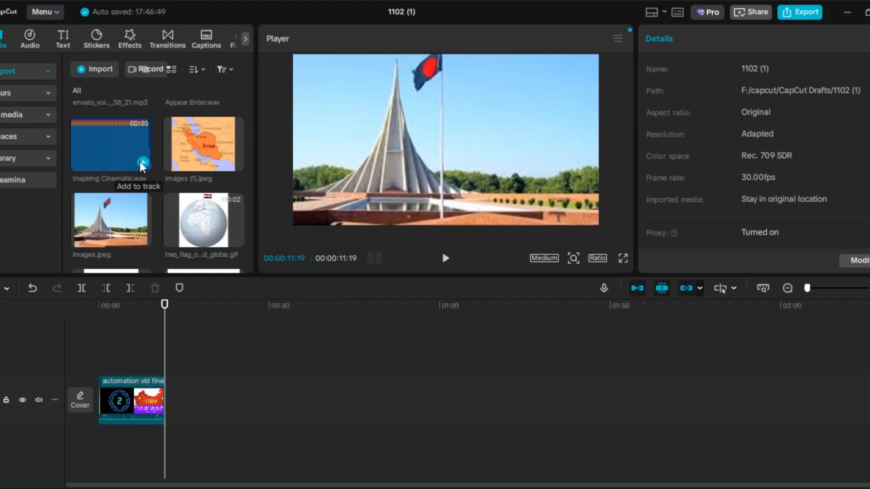
pyautogui.click(143, 164)
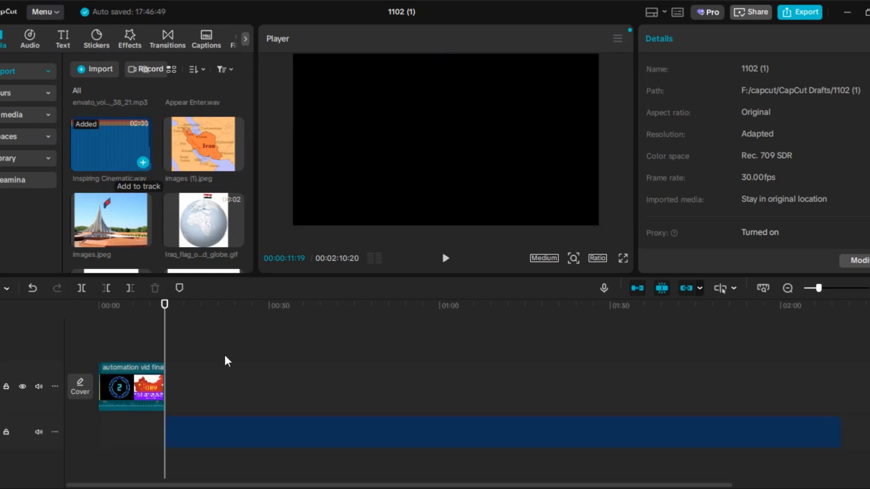
pyautogui.click(211, 430)
pyautogui.moveTo(203, 438); pyautogui.dragTo(131, 457)
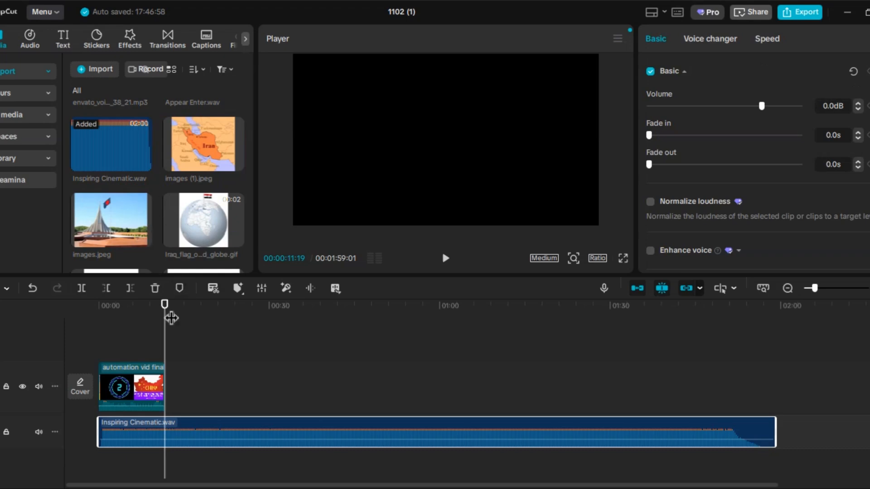
pyautogui.moveTo(168, 314); pyautogui.dragTo(98, 321)
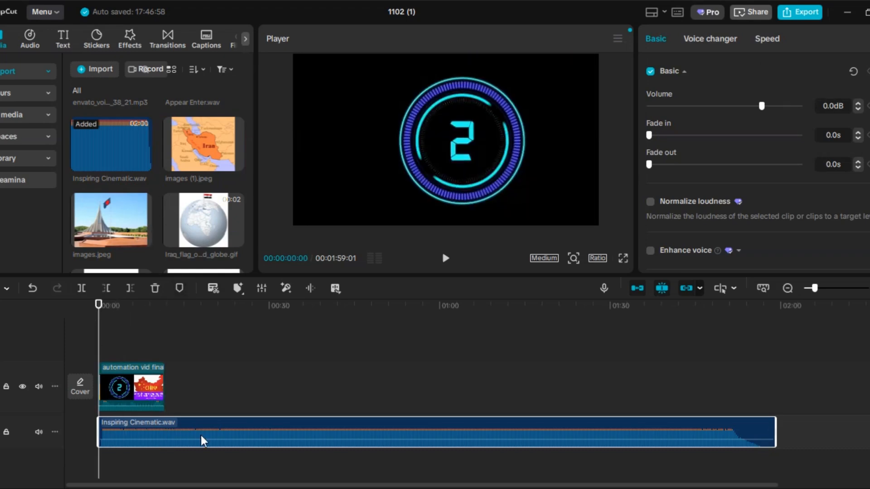
pyautogui.moveTo(202, 440); pyautogui.dragTo(268, 443)
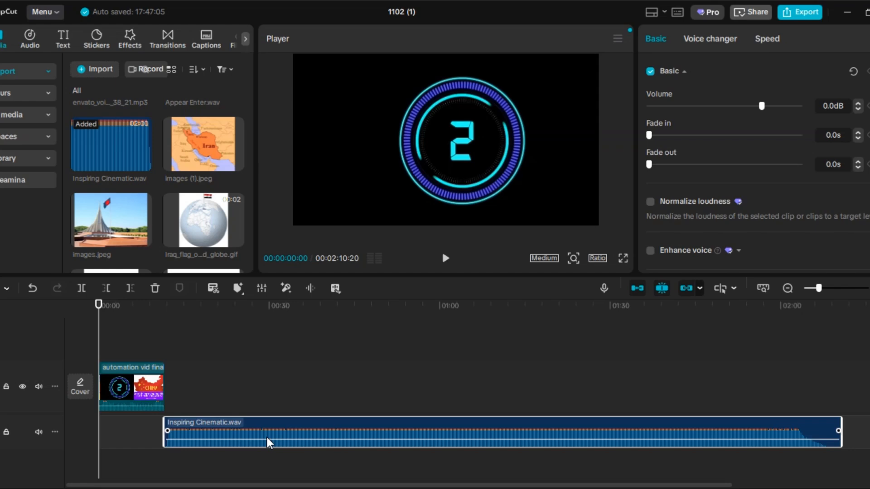
# - Play a short preview of the Inspiring Cinematic.wav music from the point where the video clip ends
pyautogui.moveTo(98, 305); pyautogui.dragTo(177, 339)
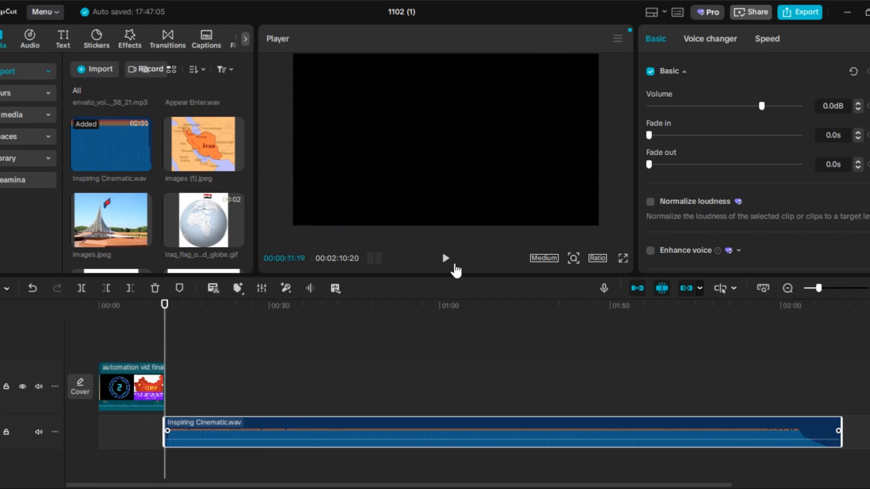
pyautogui.click(447, 262)
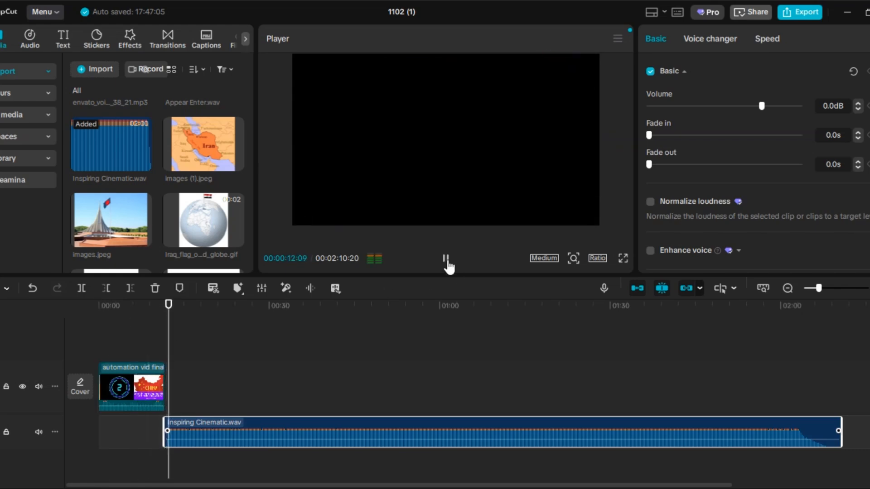
pyautogui.click(447, 262)
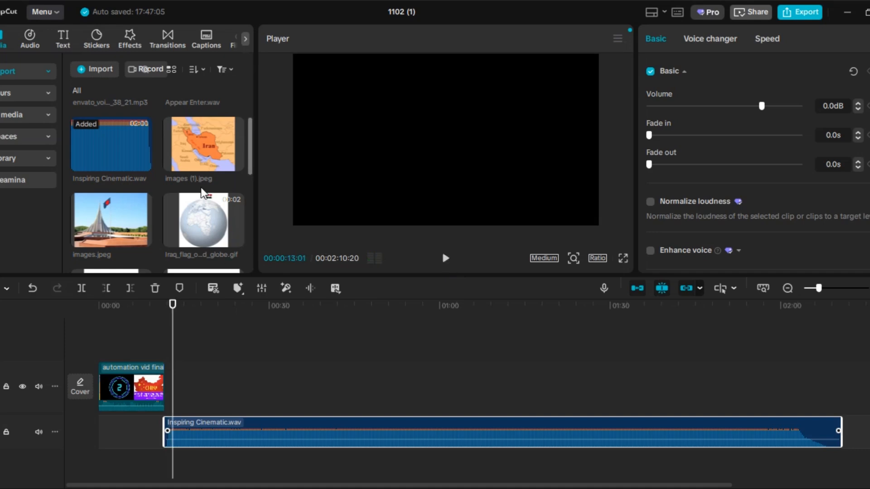
# - Add the 42-second voiceover MP3 at the playhead and place the music on the track below, aligned with the voiceover's start
pyautogui.scroll(2, 202, 190)
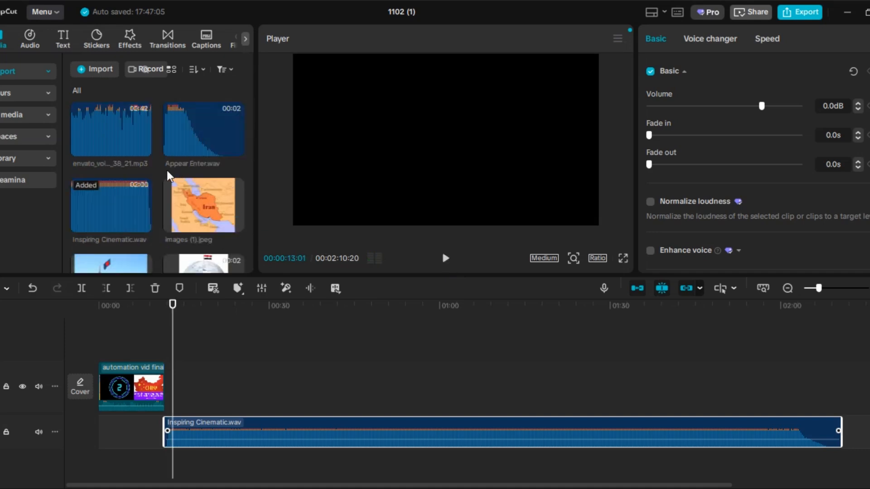
pyautogui.click(143, 149)
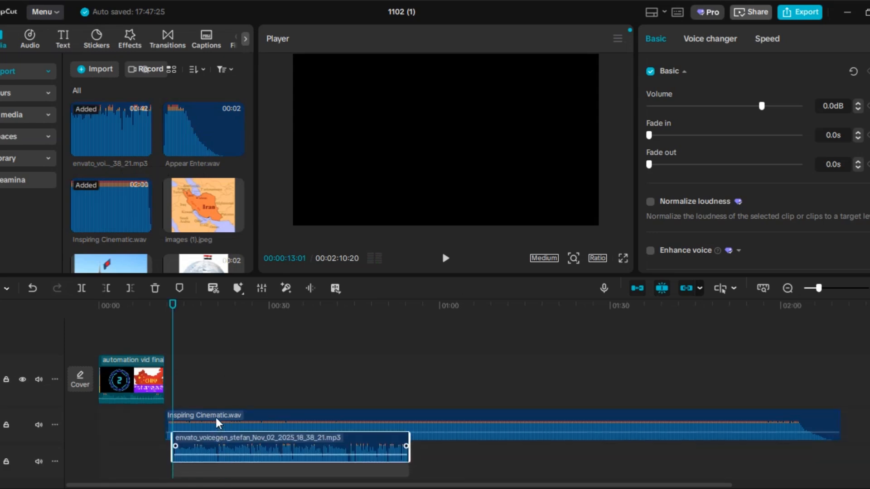
pyautogui.moveTo(219, 423); pyautogui.dragTo(214, 466)
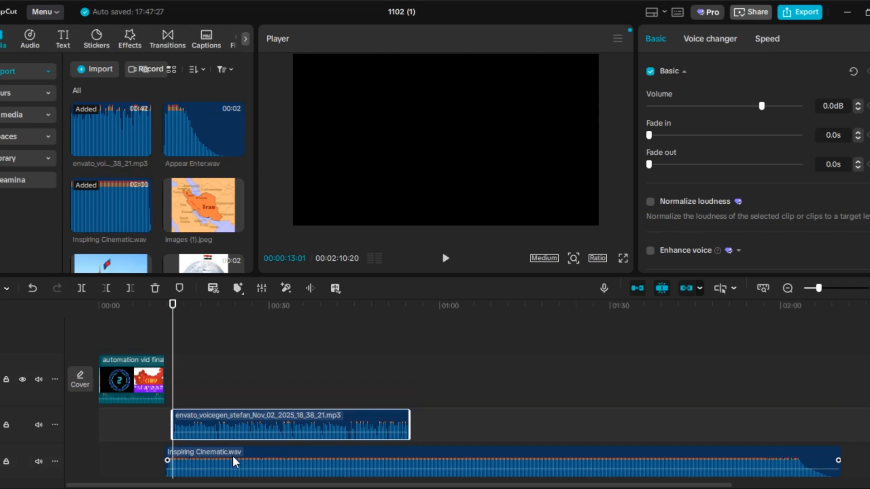
pyautogui.moveTo(231, 461); pyautogui.dragTo(239, 460)
pyautogui.click(235, 419)
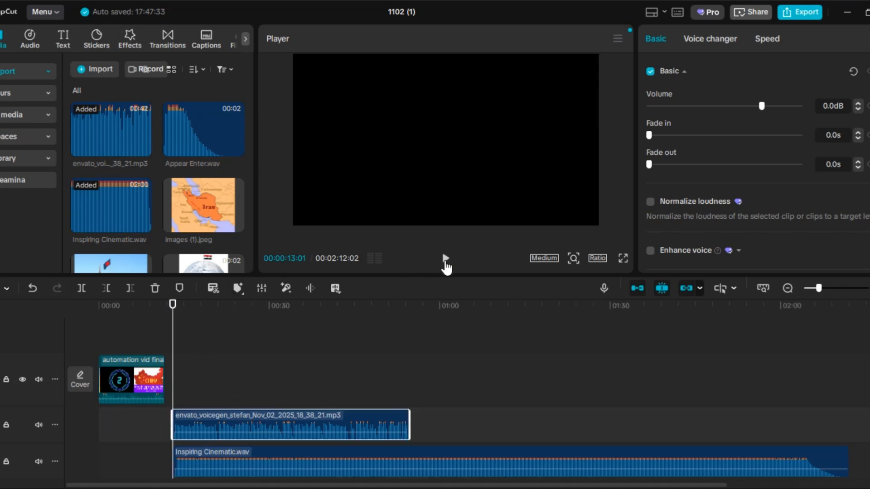
# - Preview the voiceover and music together and lower the volume of Inspiring Cinematic.wav to -19.6 dB
pyautogui.click(446, 261)
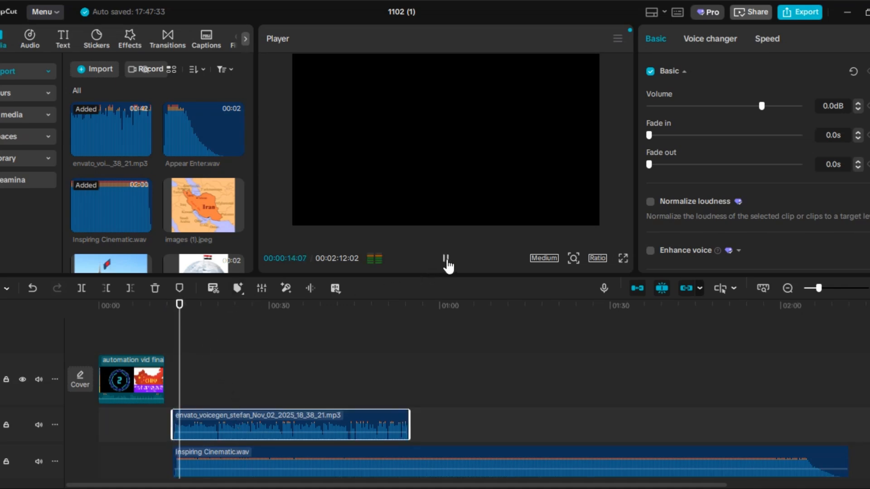
pyautogui.click(445, 262)
pyautogui.click(243, 461)
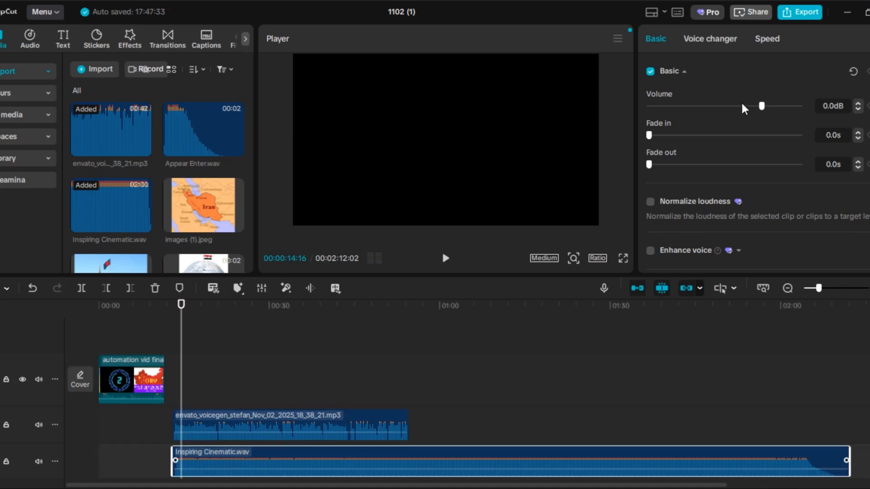
pyautogui.moveTo(742, 105); pyautogui.dragTo(731, 110)
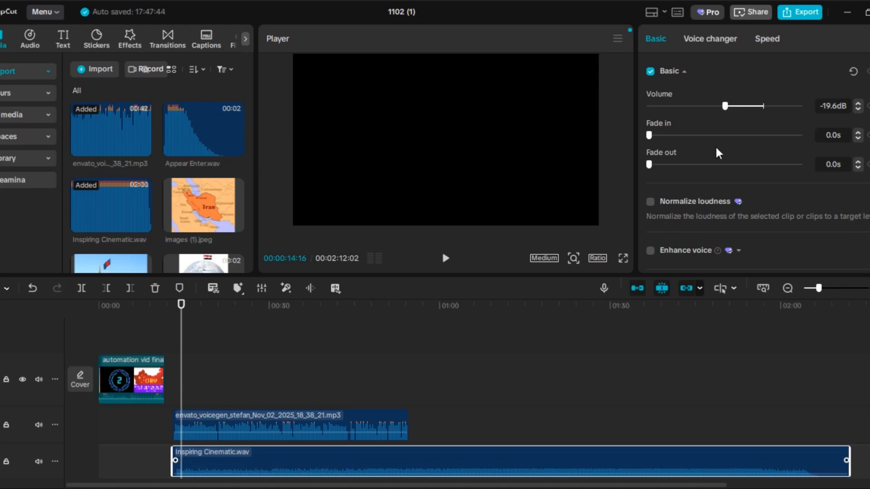
# - Raise the volume of the voiceover clip to 12.1 dB
pyautogui.click(290, 425)
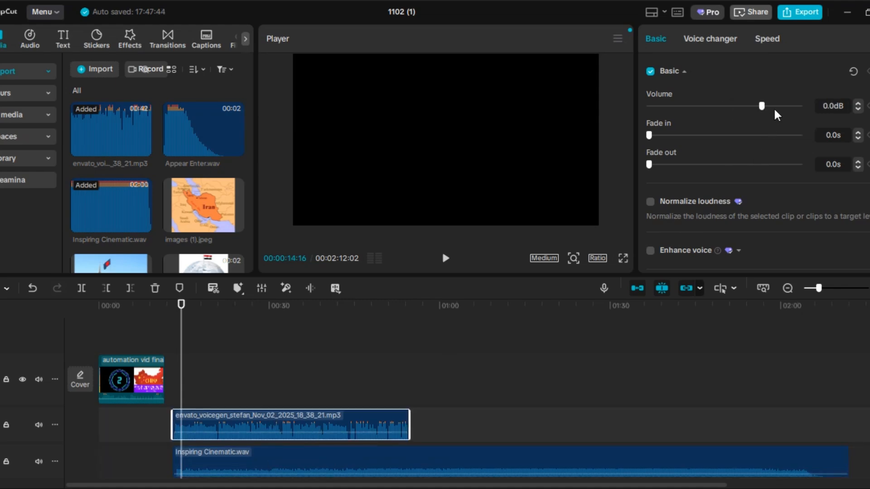
pyautogui.moveTo(775, 107); pyautogui.dragTo(787, 111)
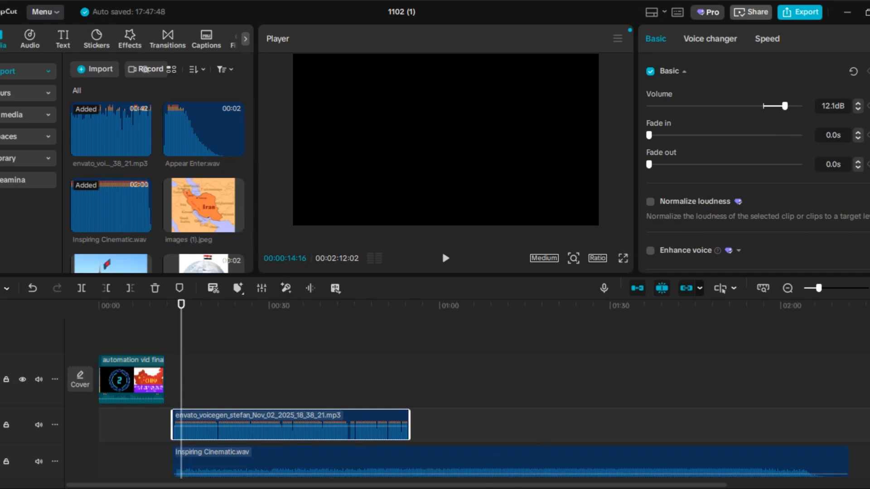
# - Copy the introductory paragraph about the 10 countries from the Word script and return to CapCut
pyautogui.moveTo(513, 488)
pyautogui.click(569, 453)
pyautogui.click(541, 298)
pyautogui.moveTo(519, 190); pyautogui.dragTo(217, 181)
pyautogui.hotkey('ctrl', 'c')
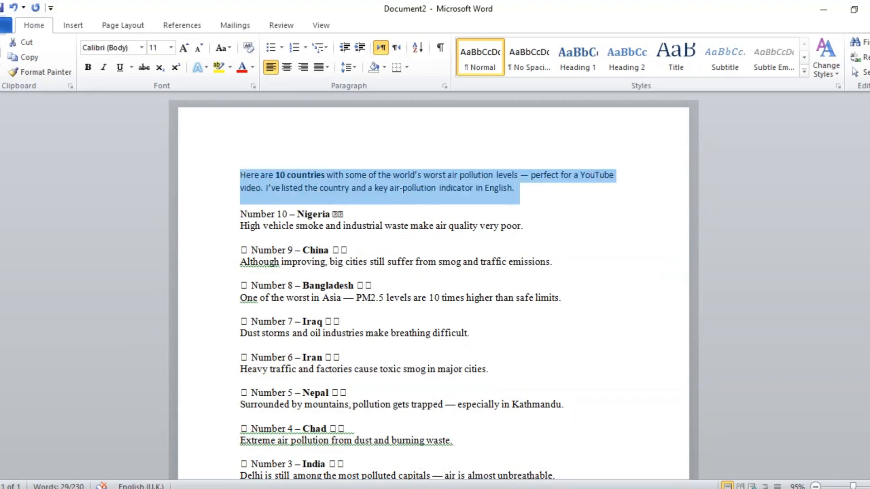
pyautogui.click(487, 488)
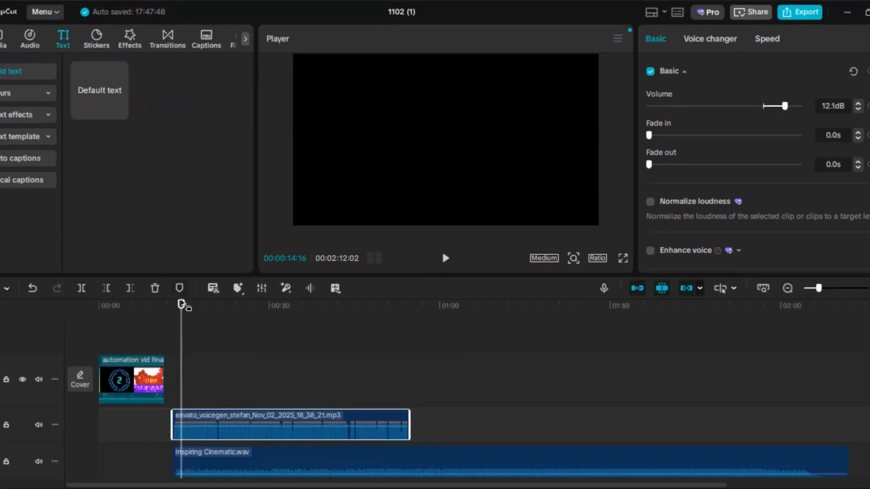
# - Add a default text clip at 00:00:13:01 and replace its wording with the copied paragraph, starting at "pollution levels"
pyautogui.moveTo(181, 304); pyautogui.dragTo(173, 306)
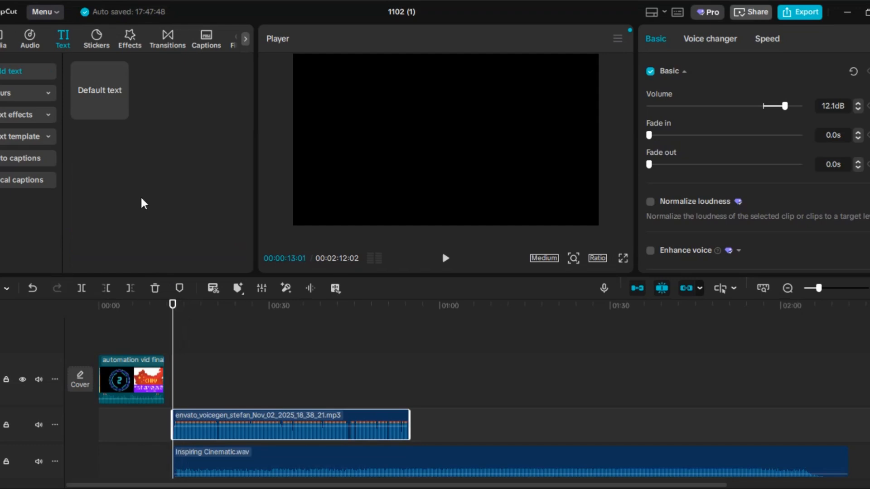
pyautogui.click(119, 112)
pyautogui.click(712, 103)
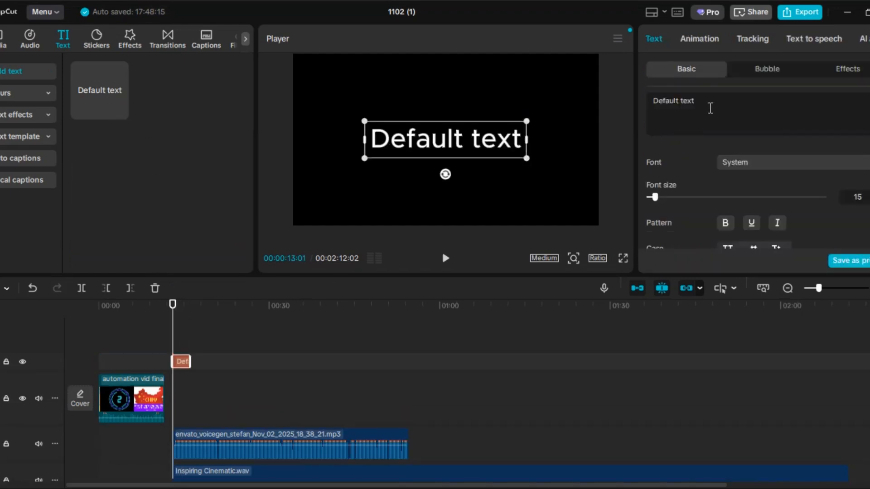
pyautogui.hotkey('ctrl', 'v')
pyautogui.moveTo(712, 102); pyautogui.dragTo(653, 100)
pyautogui.press('BackSpace')
pyautogui.press('BackSpace')
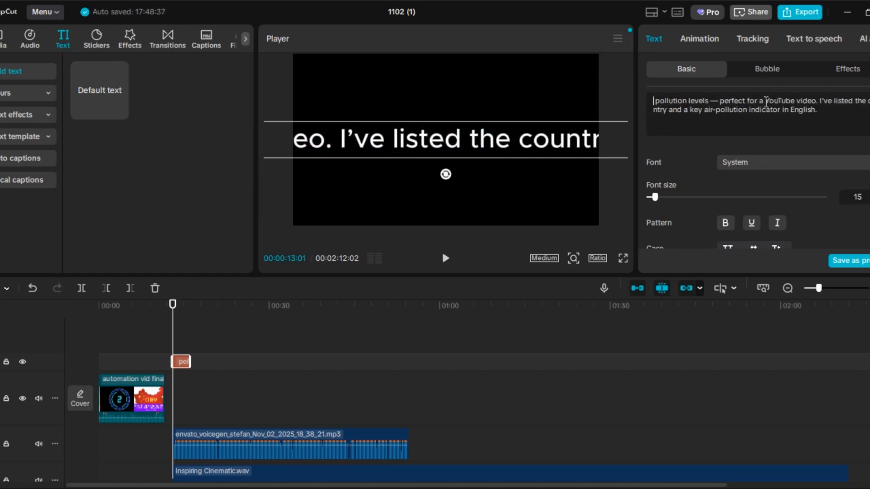
# - Break the intro text into four lines and set its font size to 11
pyautogui.click(765, 101)
pyautogui.press('Return')
pyautogui.click(757, 111)
pyautogui.press('Return')
pyautogui.click(729, 119)
pyautogui.press('Return')
pyautogui.scroll(-4, 535, 136)
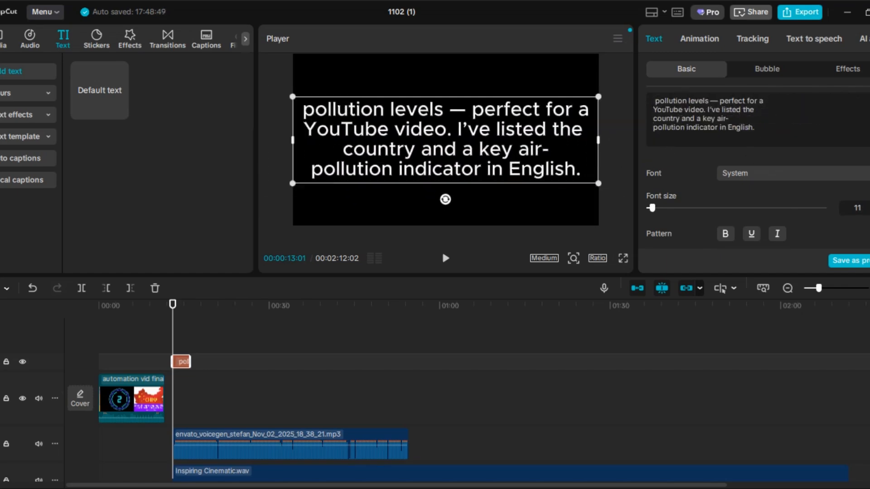
# - Apply the Golden Dust entrance animation to the intro text
pyautogui.click(699, 38)
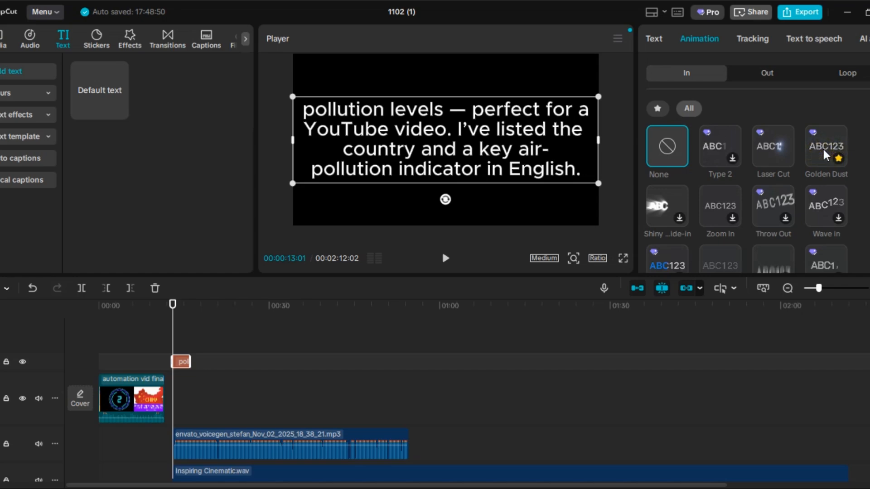
pyautogui.click(825, 149)
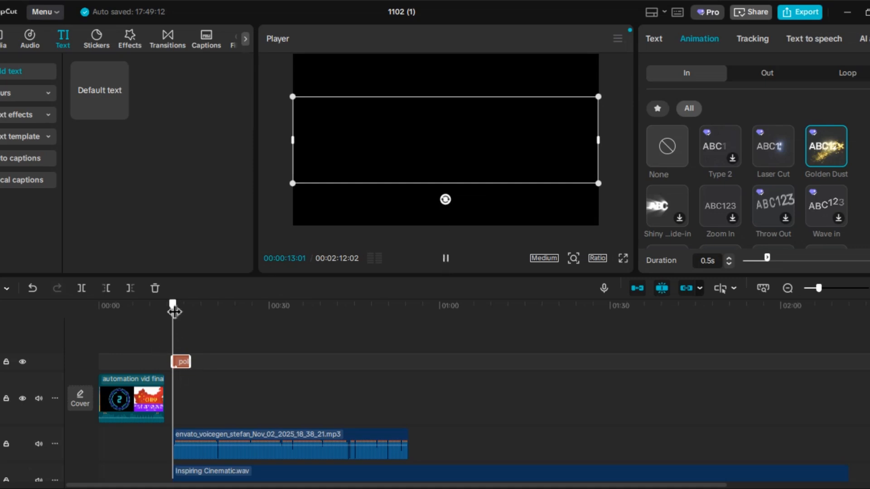
# - Move the voiceover to start at 00:00:11:19, where the video clip ends, and extend the text's start to the same point
pyautogui.moveTo(174, 312); pyautogui.dragTo(166, 311)
pyautogui.click(199, 446)
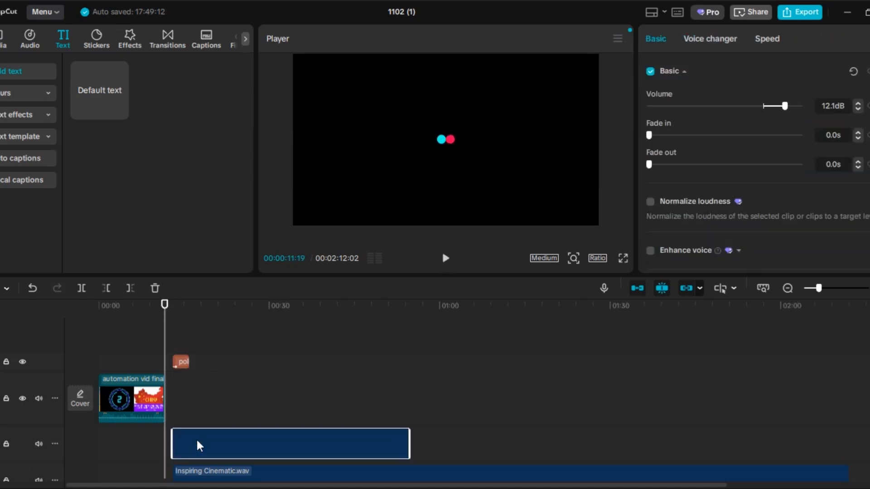
pyautogui.moveTo(199, 447); pyautogui.dragTo(192, 447)
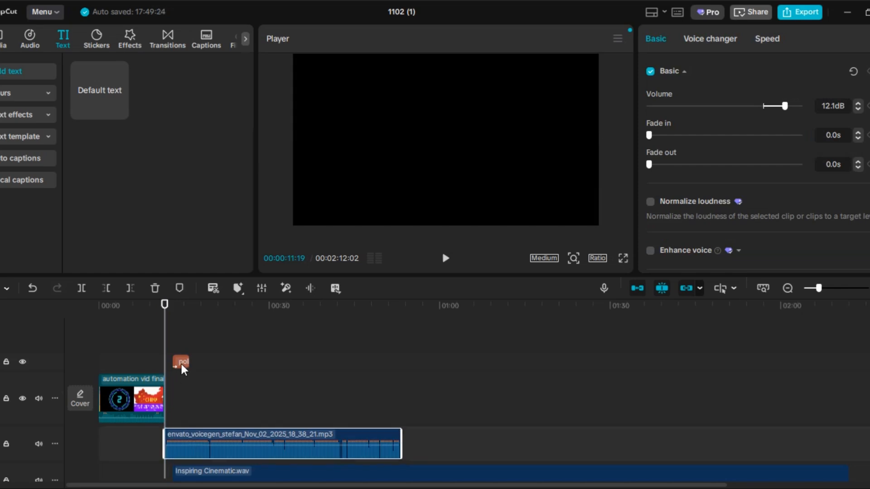
pyautogui.moveTo(184, 369); pyautogui.dragTo(177, 366)
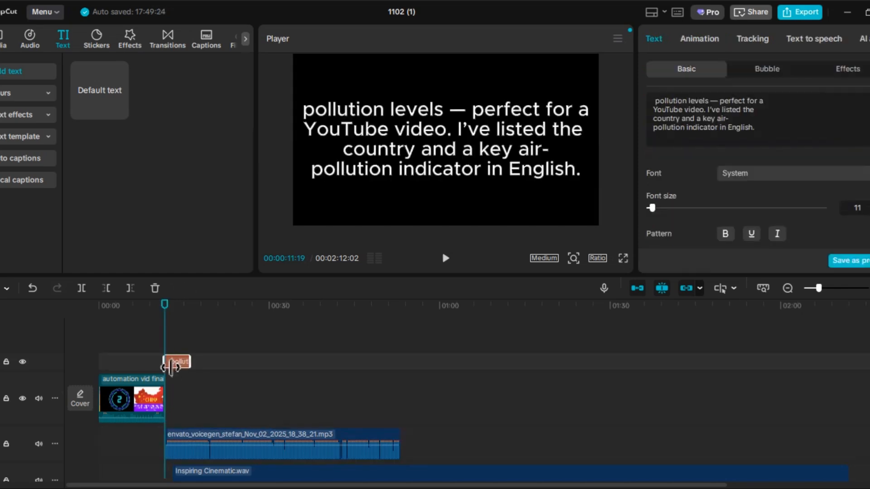
# - Play the intro narration, extend the text's end to 00:00:17:21, and split the voiceover at that point
pyautogui.click(446, 259)
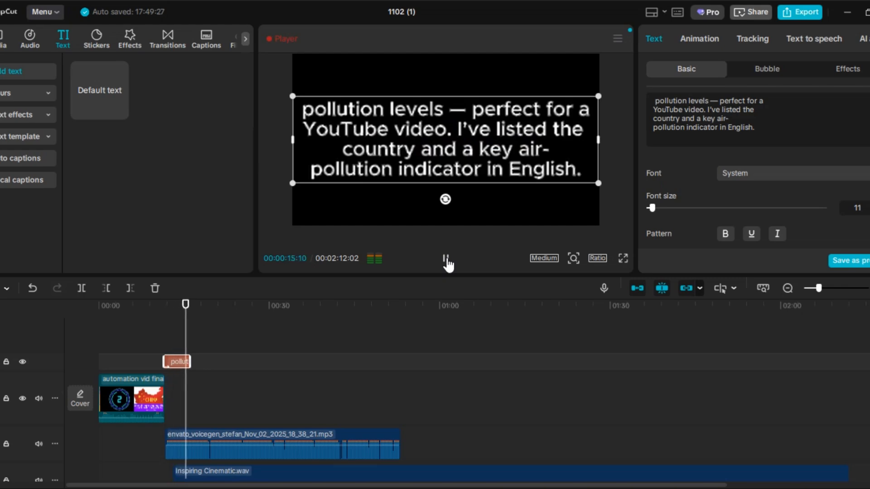
pyautogui.click(446, 262)
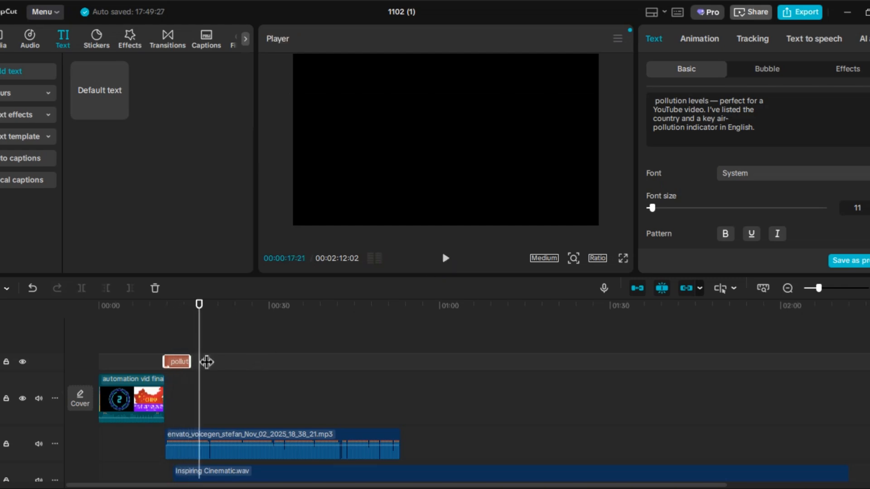
pyautogui.moveTo(193, 370); pyautogui.dragTo(200, 369)
pyautogui.click(203, 450)
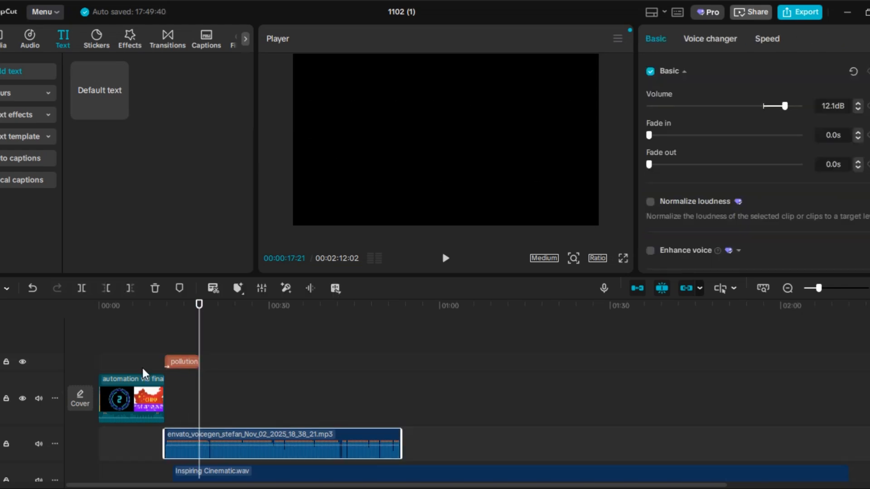
pyautogui.click(80, 291)
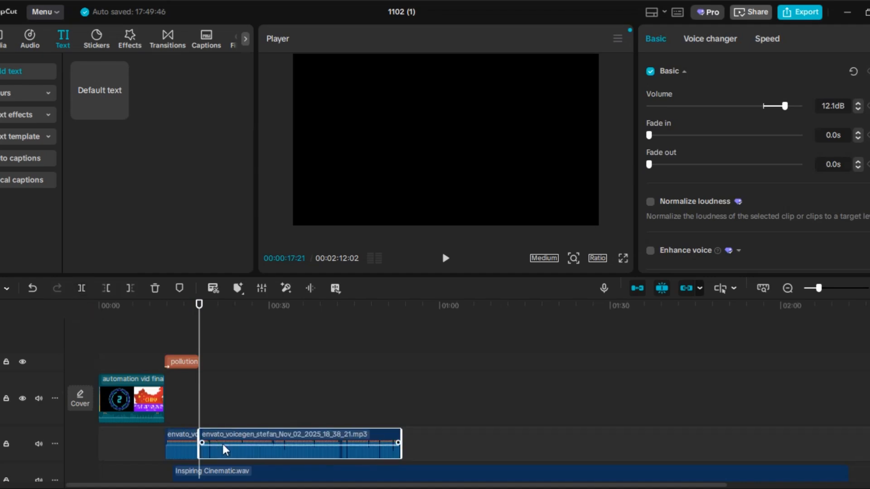
pyautogui.moveTo(244, 444); pyautogui.dragTo(260, 444)
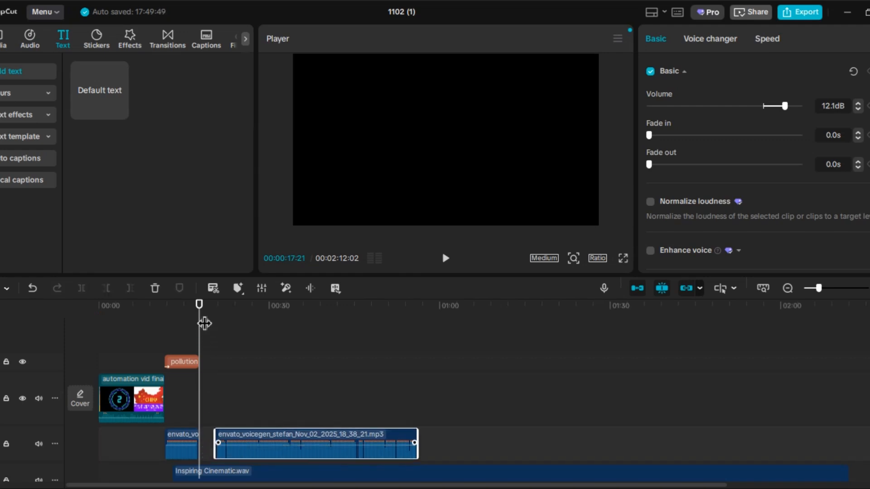
pyautogui.moveTo(201, 319); pyautogui.dragTo(204, 348)
pyautogui.hotkey('ctrl', 'z')
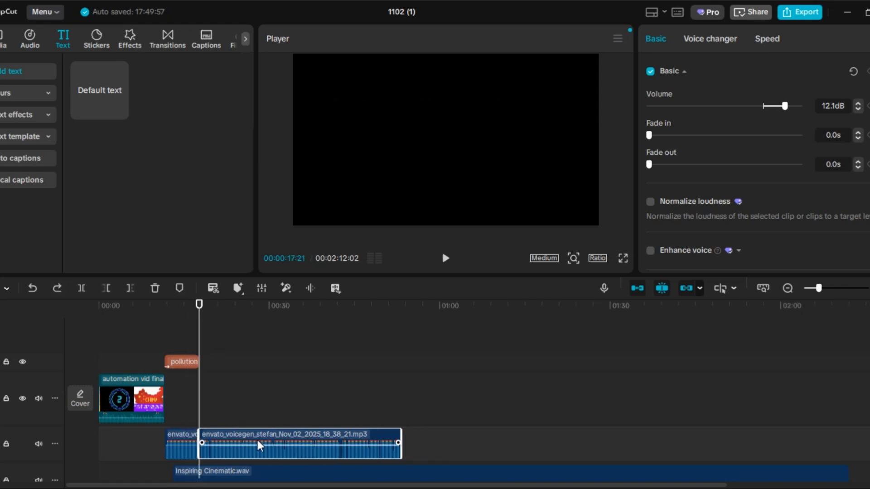
# - Listen to the next phrase, split the voiceover at 00:00:19:22, and shift the remaining part about 2 seconds later
pyautogui.click(444, 260)
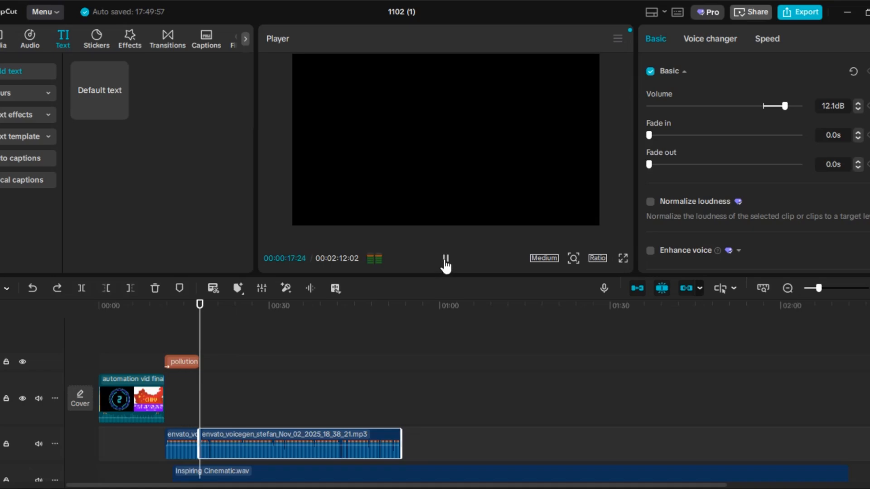
pyautogui.click(445, 259)
pyautogui.click(446, 262)
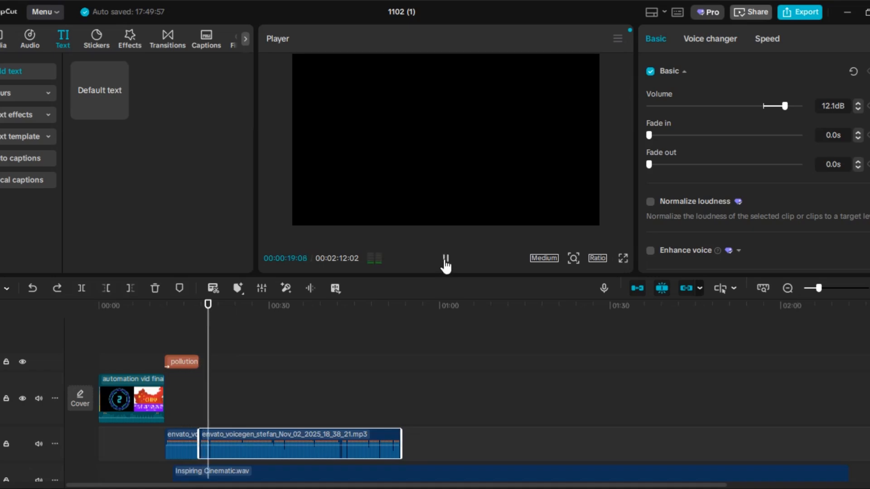
pyautogui.click(446, 262)
pyautogui.moveTo(214, 328); pyautogui.dragTo(215, 321)
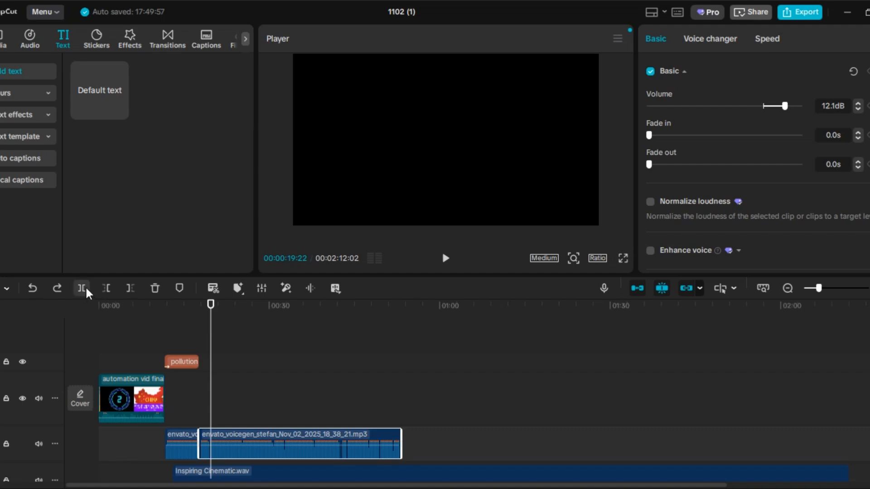
pyautogui.moveTo(291, 444); pyautogui.dragTo(295, 445)
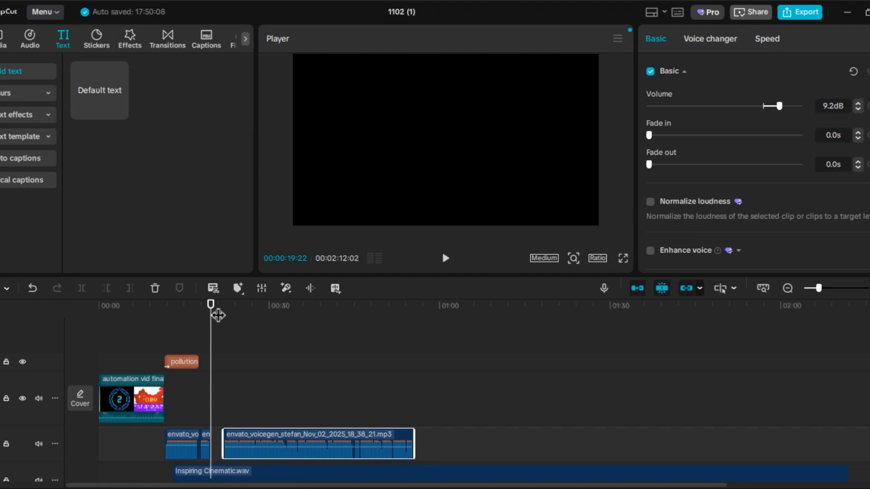
# - Add the 6-second countdown video "how to cre...g (2).mp4" from the imported media to the timeline
pyautogui.moveTo(218, 315); pyautogui.dragTo(207, 322)
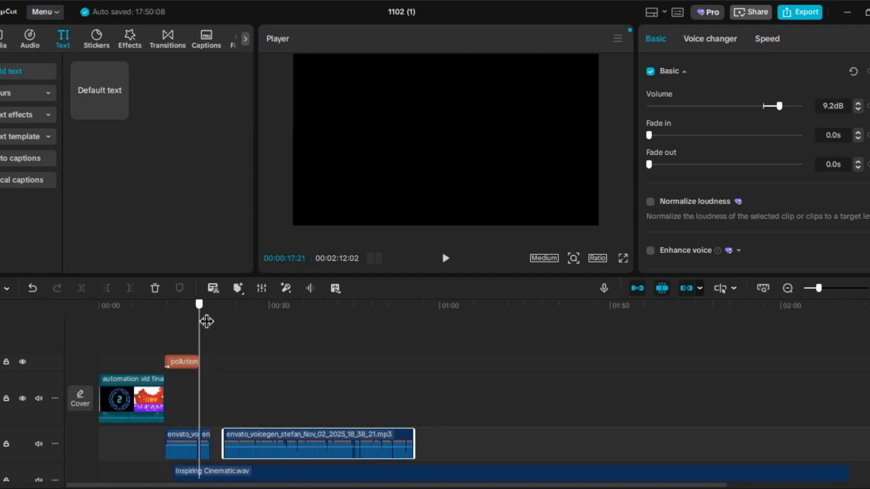
pyautogui.click(4, 39)
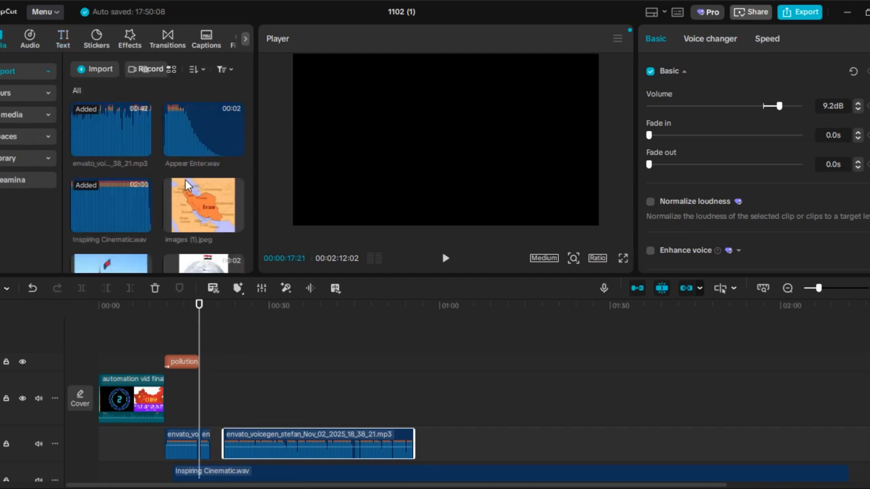
pyautogui.scroll(-3, 199, 178)
pyautogui.scroll(-2, 199, 177)
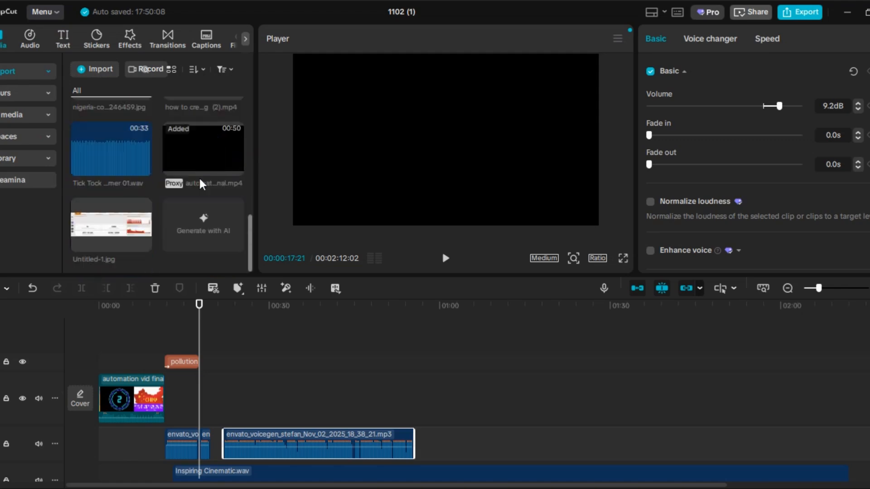
pyautogui.scroll(3, 199, 177)
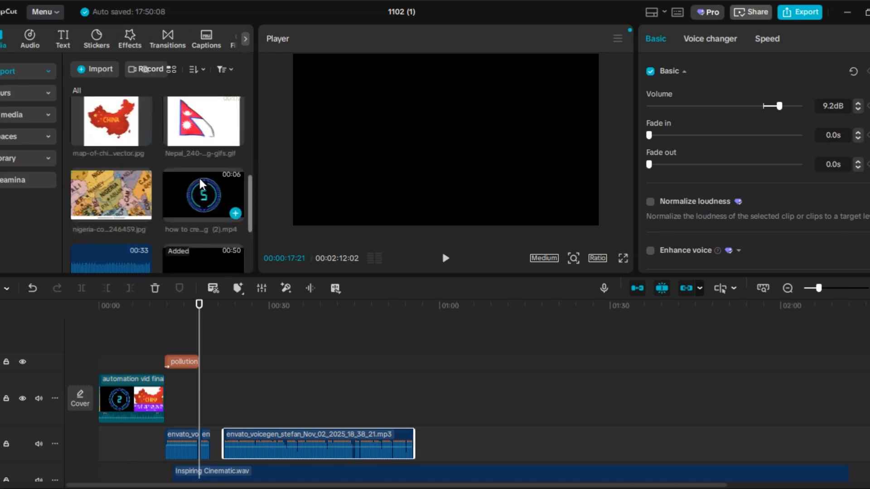
pyautogui.click(235, 213)
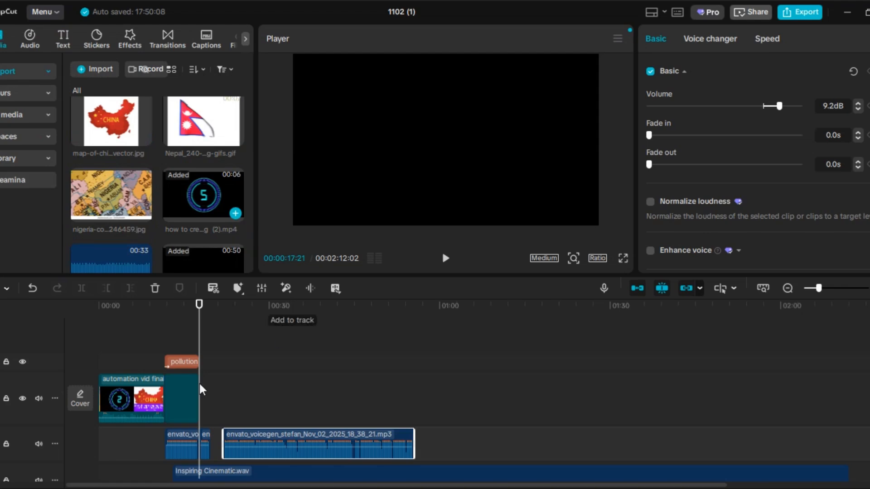
# - Try to move the countdown clip along the main track to a point past the intro text
pyautogui.moveTo(179, 394); pyautogui.dragTo(248, 412)
pyautogui.click(248, 411)
pyautogui.click(183, 399)
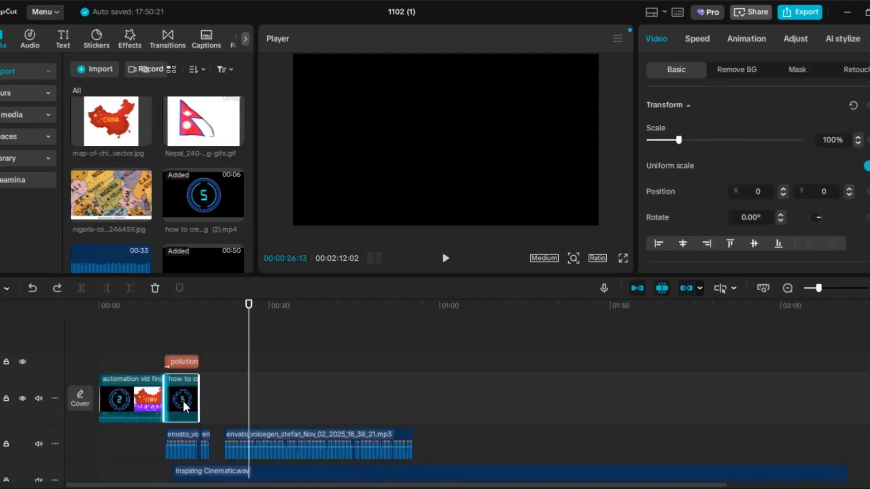
pyautogui.moveTo(183, 400); pyautogui.dragTo(227, 388)
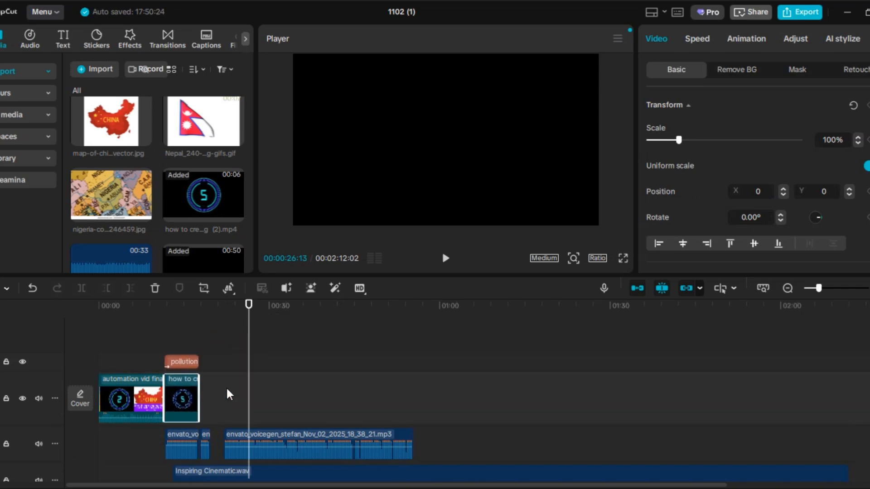
pyautogui.click(216, 418)
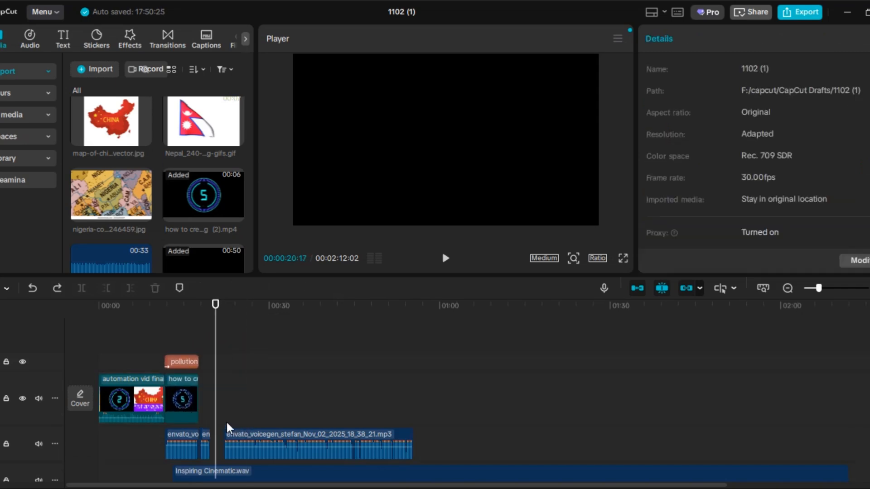
# - Place the countdown clip on a track above the intro text, starting just after the text ends
pyautogui.moveTo(183, 361); pyautogui.dragTo(122, 362)
pyautogui.moveTo(183, 397); pyautogui.dragTo(227, 380)
pyautogui.moveTo(175, 417)
pyautogui.mouseDown()
pyautogui.moveTo(190, 418)
pyautogui.moveTo(189, 408)
pyautogui.mouseUp()
pyautogui.moveTo(211, 343); pyautogui.dragTo(164, 344)
pyautogui.moveTo(178, 406); pyautogui.dragTo(172, 406)
pyautogui.moveTo(229, 384); pyautogui.dragTo(222, 385)
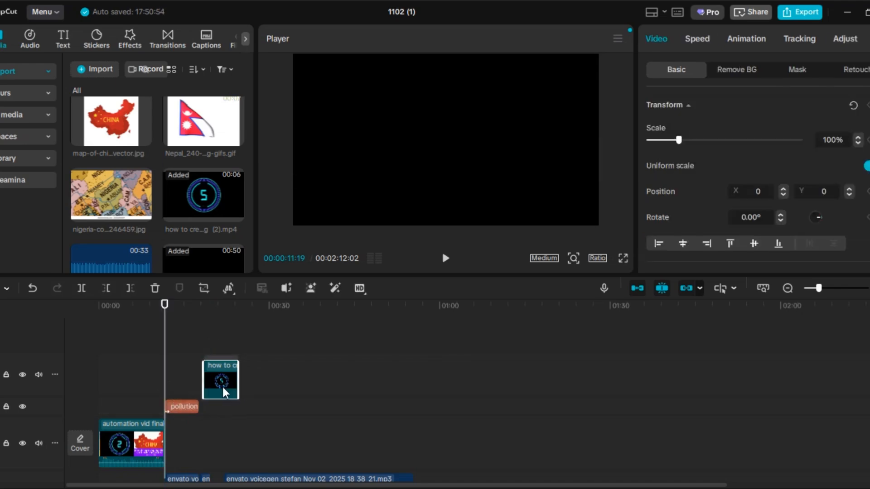
# - Add the Tick Tock Clock Timer 01.wav sound to a track below the music, starting at 00:00:17:21
pyautogui.click(445, 259)
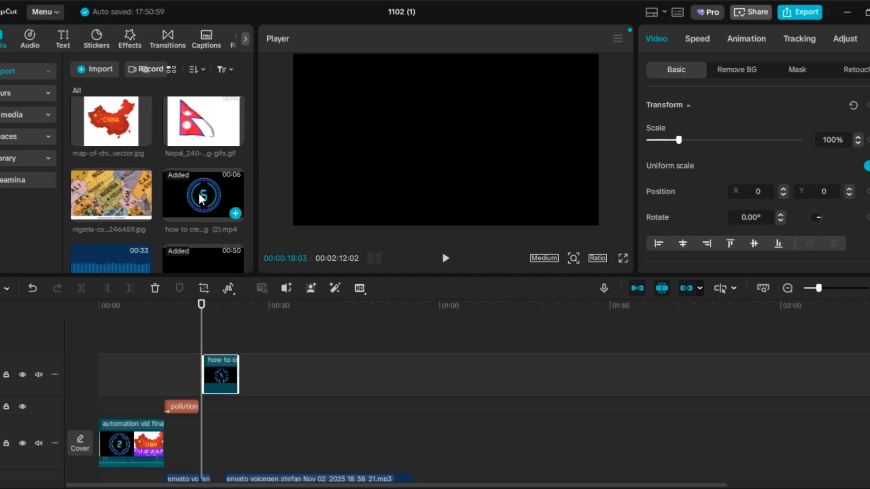
pyautogui.scroll(-5, 170, 172)
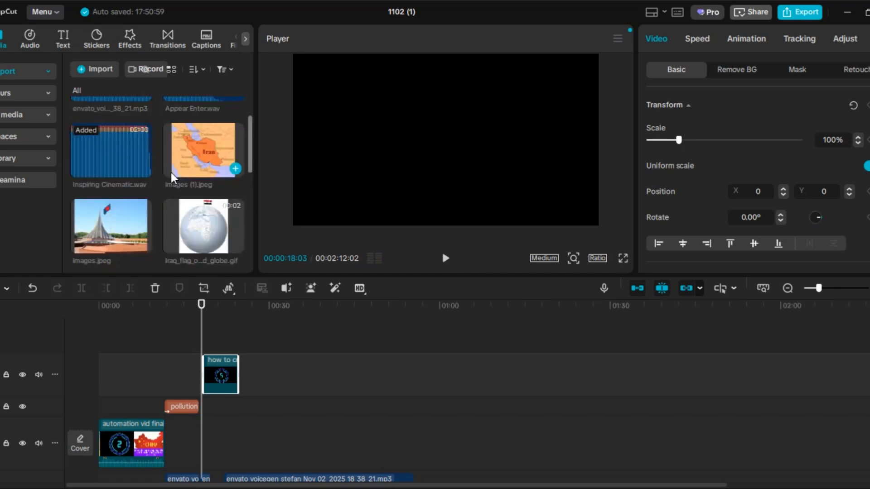
pyautogui.scroll(2, 171, 172)
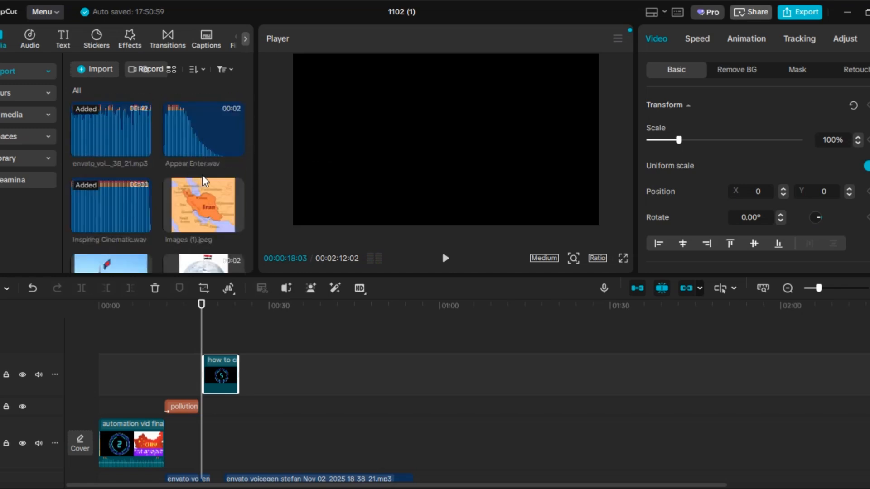
pyautogui.scroll(-2, 205, 182)
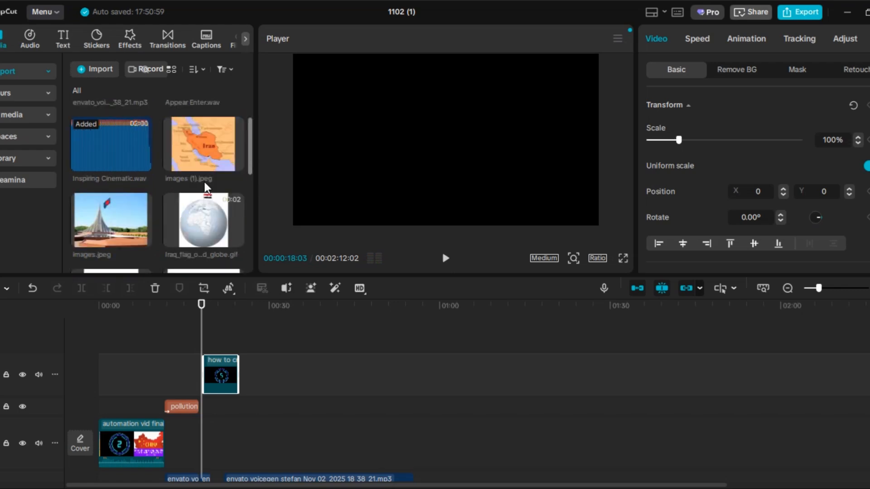
pyautogui.scroll(-3, 205, 181)
pyautogui.scroll(-3, 203, 180)
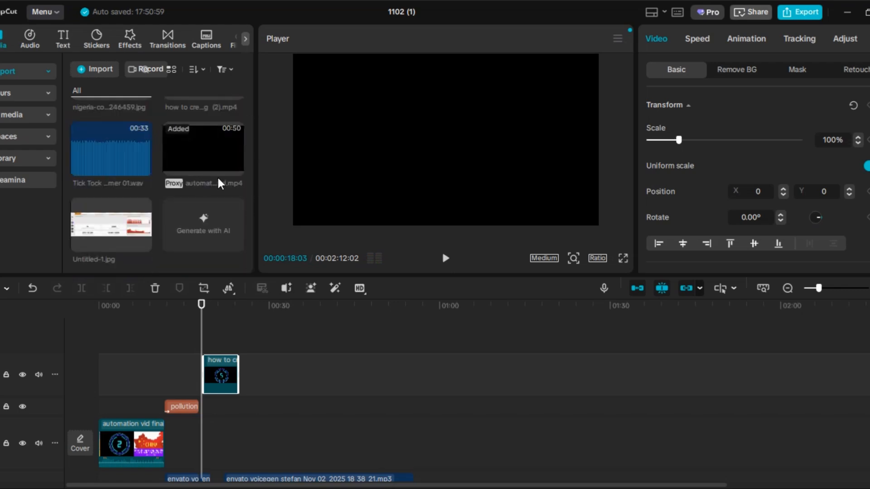
pyautogui.moveTo(203, 307); pyautogui.dragTo(185, 277)
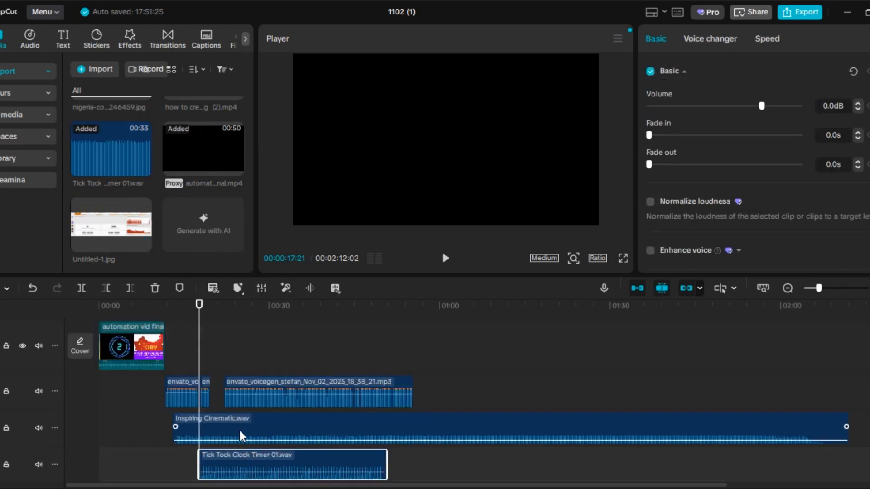
# - Trim the end of the tick-tock clock sound to 00:00:24:16, just past the countdown clip
pyautogui.scroll(2, 217, 362)
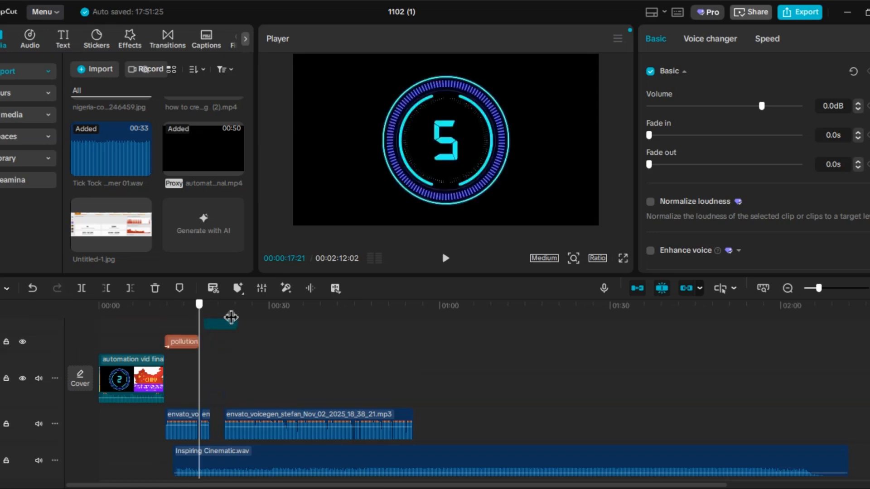
pyautogui.moveTo(231, 317); pyautogui.dragTo(240, 320)
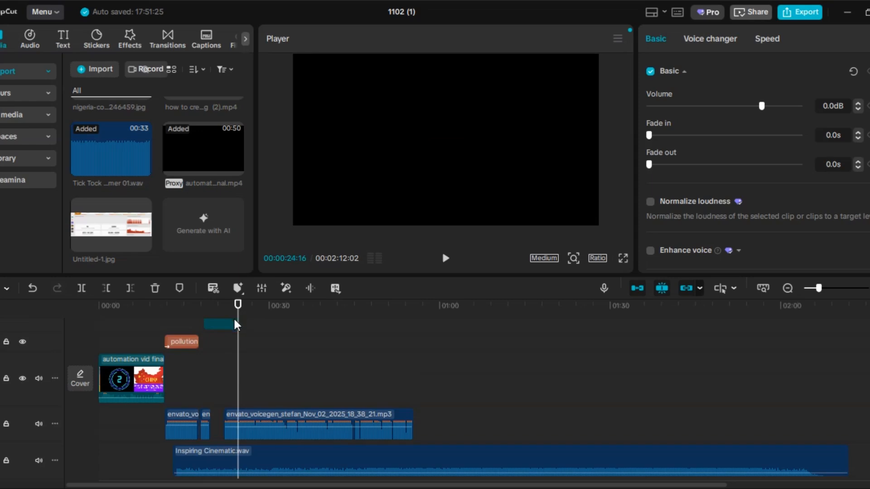
pyautogui.click(234, 321)
pyautogui.scroll(-2, 243, 349)
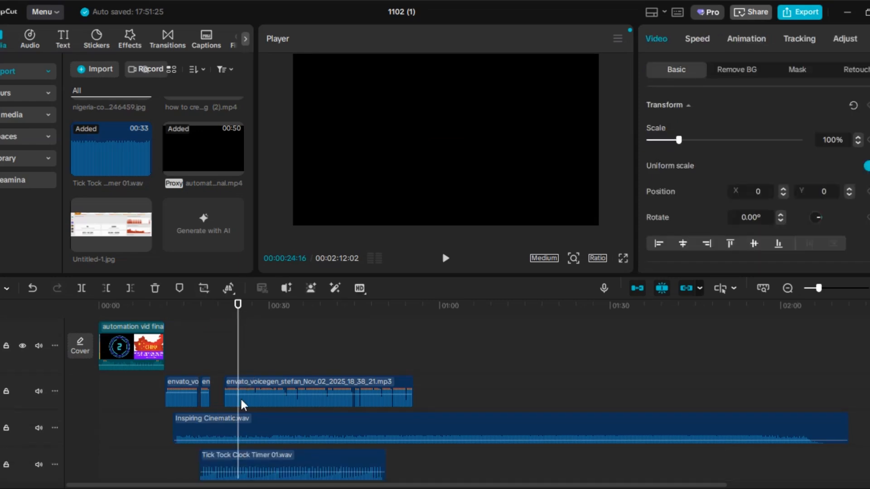
pyautogui.click(241, 451)
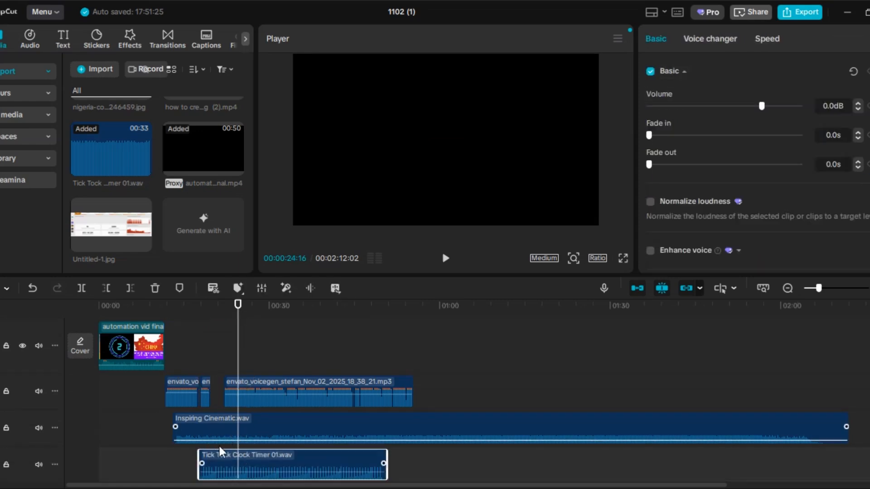
pyautogui.click(131, 288)
# - Move the countdown clip earlier so it starts at 00:00:17:21, in line with the tick-tock sound
pyautogui.moveTo(237, 305); pyautogui.dragTo(233, 304)
pyautogui.click(201, 324)
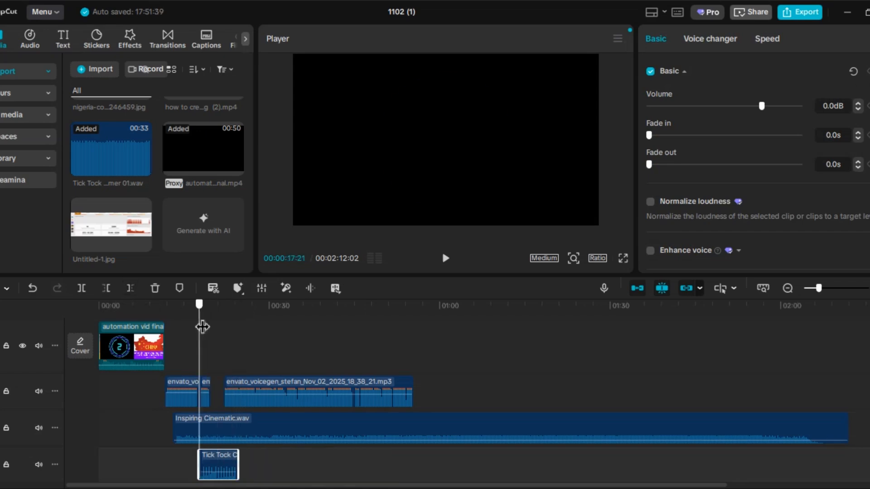
pyautogui.scroll(3, 300, 344)
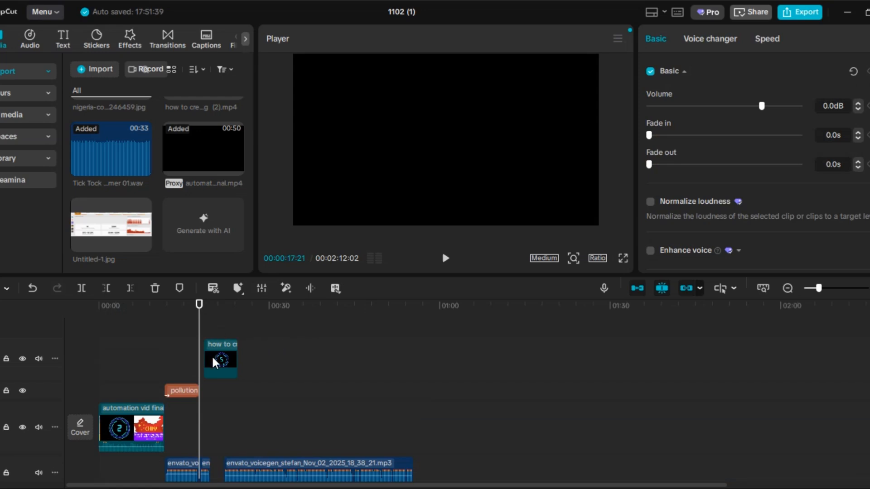
pyautogui.moveTo(212, 358); pyautogui.dragTo(202, 358)
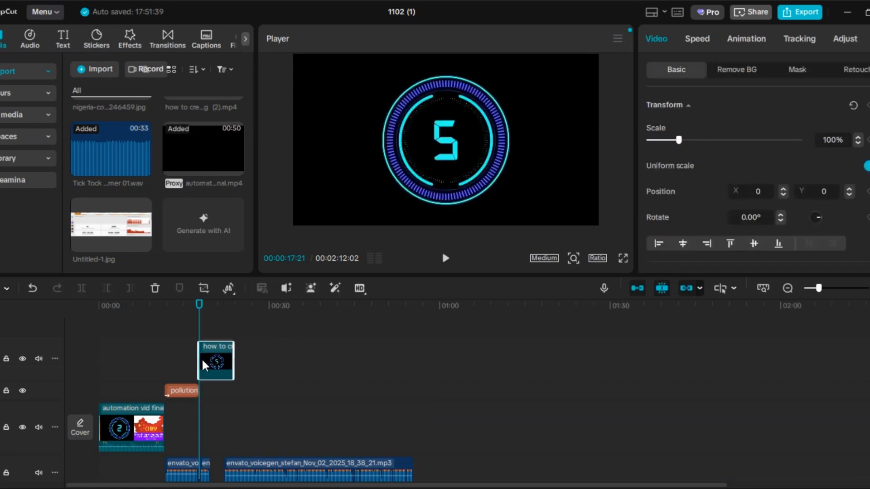
# - Play the countdown and trim the end of its clip at 00:00:22:09, where the next voiceover part begins
pyautogui.click(444, 262)
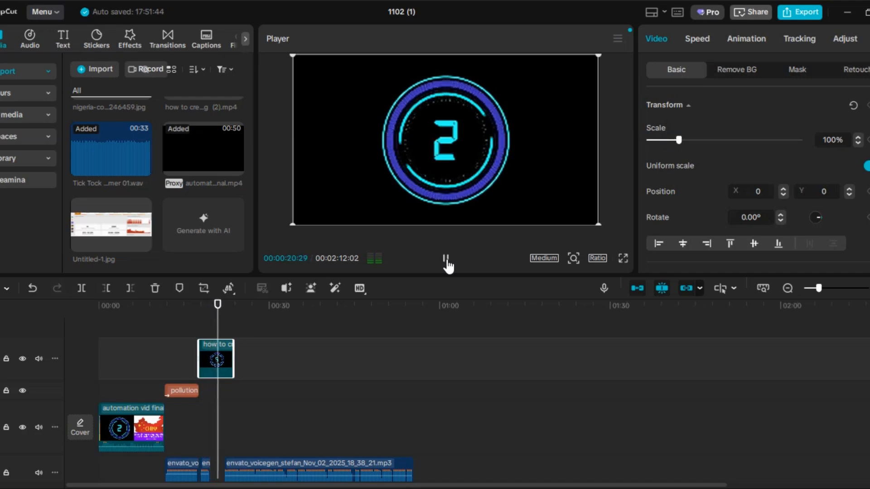
pyautogui.click(446, 261)
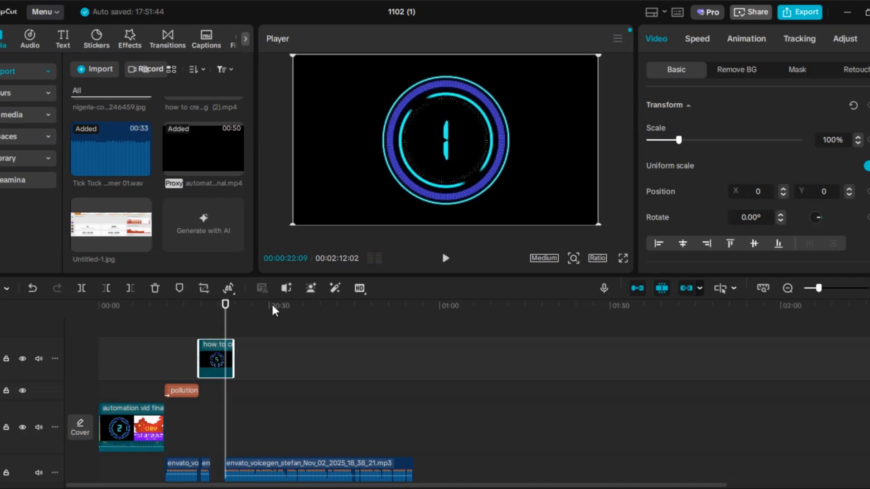
pyautogui.click(131, 288)
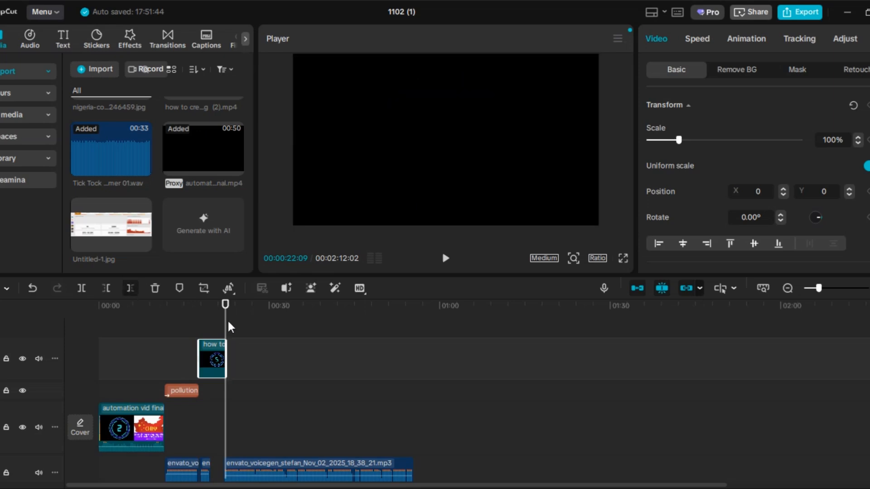
pyautogui.click(229, 316)
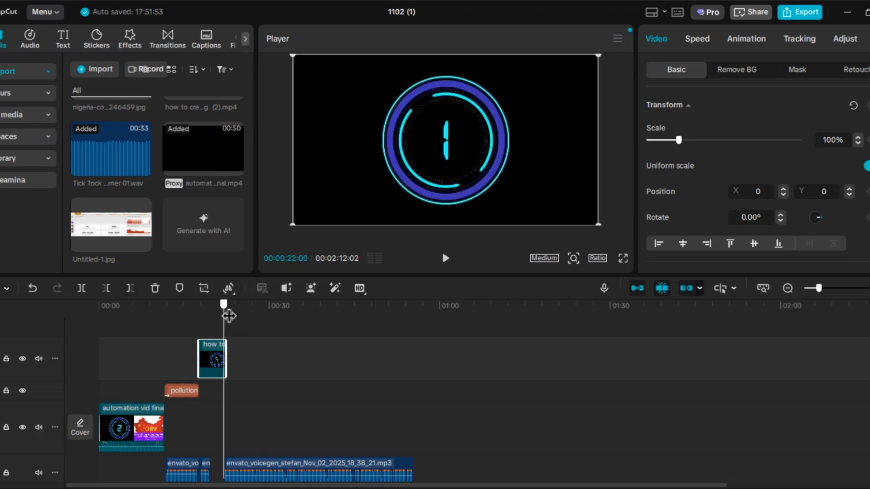
# - Add the Nigeria map image from the imported media to the timeline
pyautogui.moveTo(229, 316); pyautogui.dragTo(230, 309)
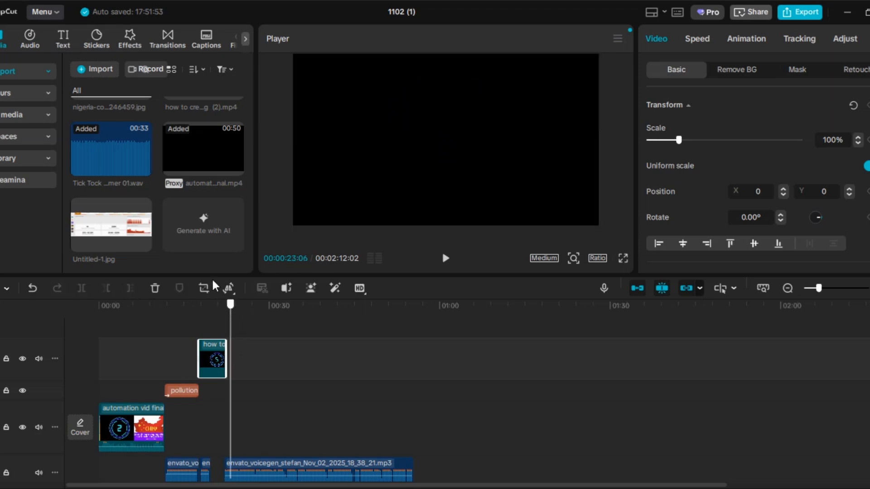
pyautogui.scroll(5, 192, 174)
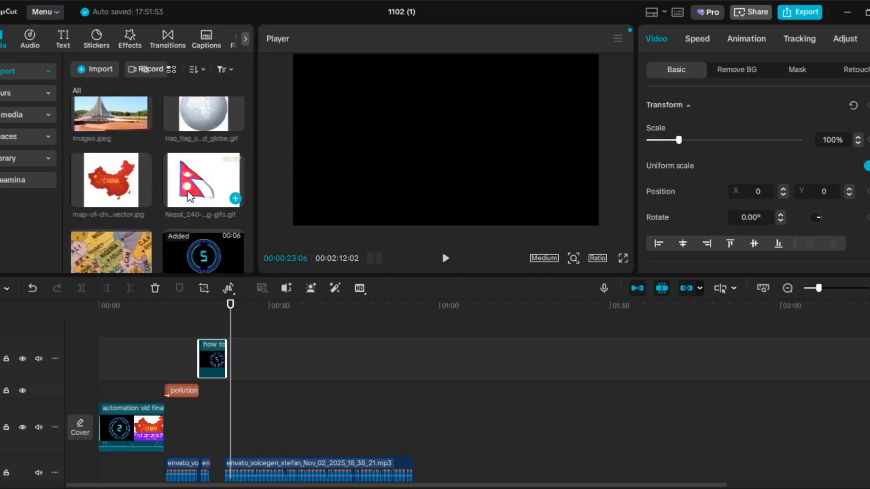
pyautogui.scroll(-2, 142, 251)
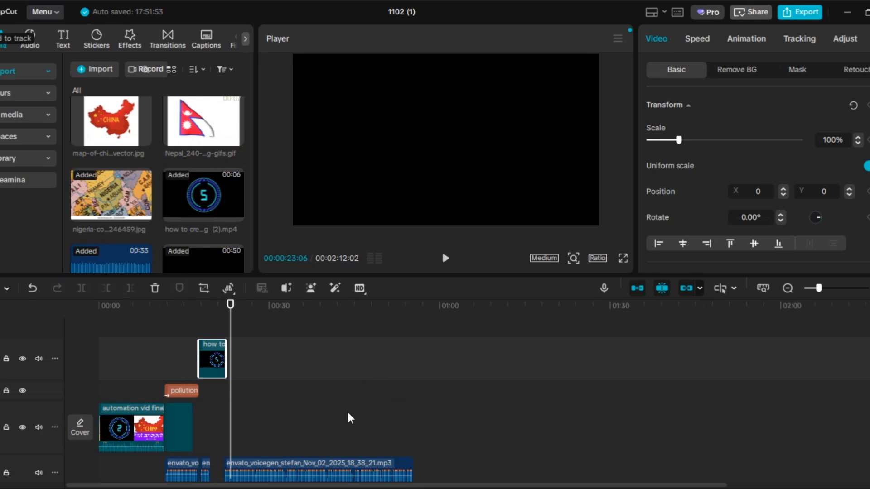
# - Try to move the Nigeria map image along the main track to a point past the opening clip
pyautogui.moveTo(183, 419); pyautogui.dragTo(266, 393)
pyautogui.click(318, 430)
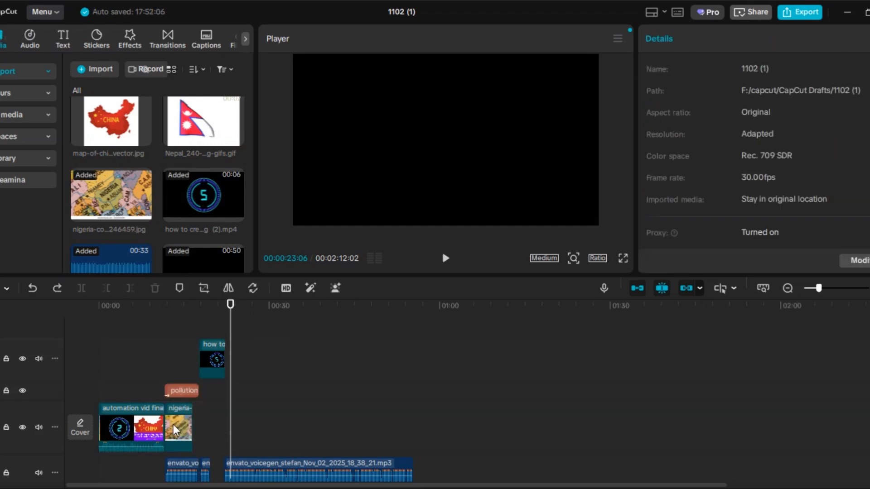
pyautogui.click(180, 424)
pyautogui.moveTo(194, 427); pyautogui.dragTo(253, 431)
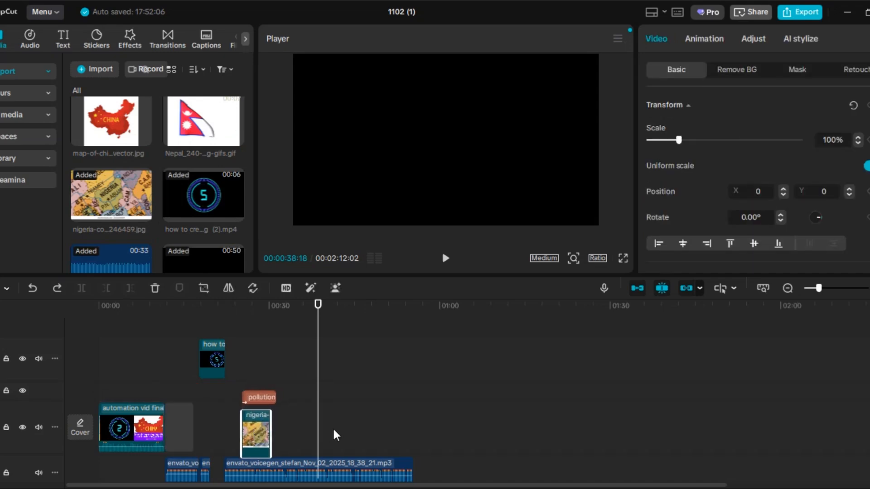
# - Place the Nigeria map image on the countdown clip's track, directly after the countdown
pyautogui.click(236, 378)
pyautogui.click(177, 390)
pyautogui.moveTo(187, 426); pyautogui.dragTo(245, 361)
# - Crop the Nigeria map image along its lower edge to cut off the white shutterstock.com watermark strip
pyautogui.moveTo(235, 312); pyautogui.dragTo(232, 340)
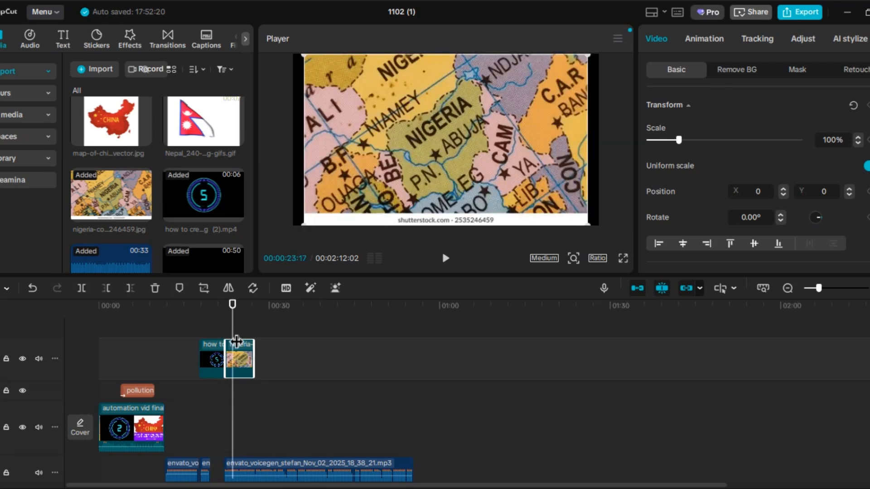
pyautogui.click(207, 288)
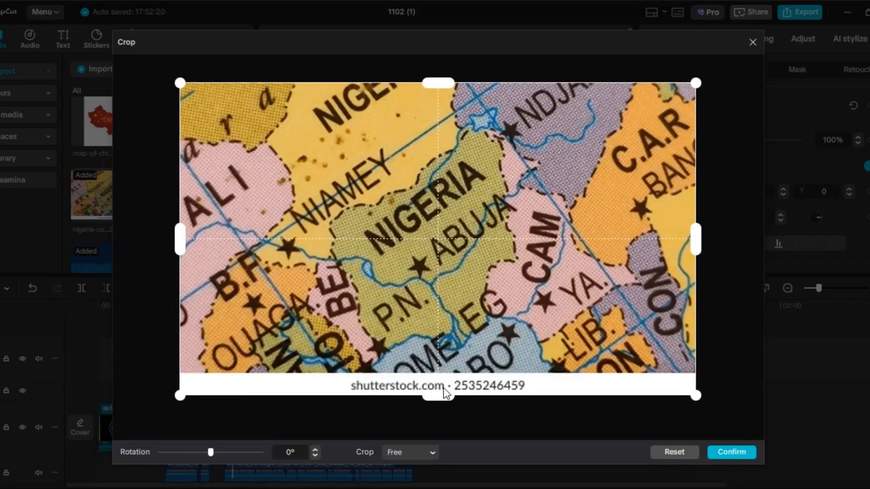
pyautogui.moveTo(441, 394); pyautogui.dragTo(448, 369)
pyautogui.click(732, 452)
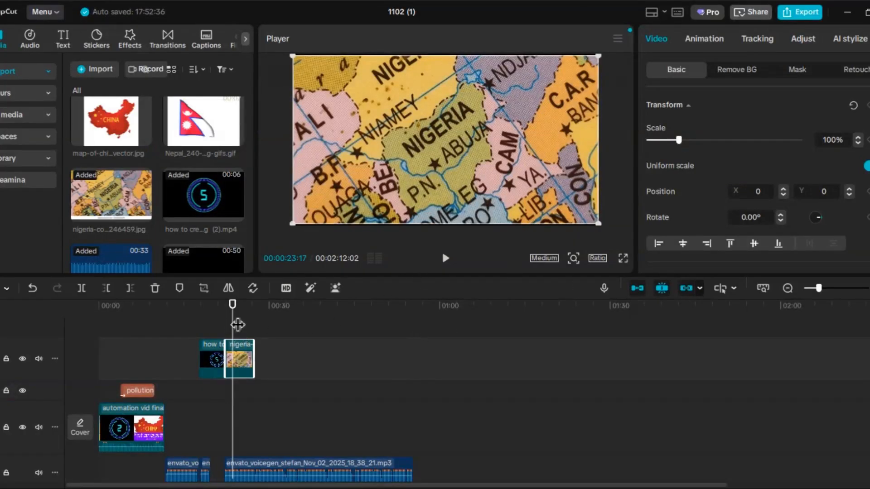
# - Add the Fade In video effect at 00:00:22:09, where the Nigeria map image begins
pyautogui.moveTo(237, 315); pyautogui.dragTo(231, 314)
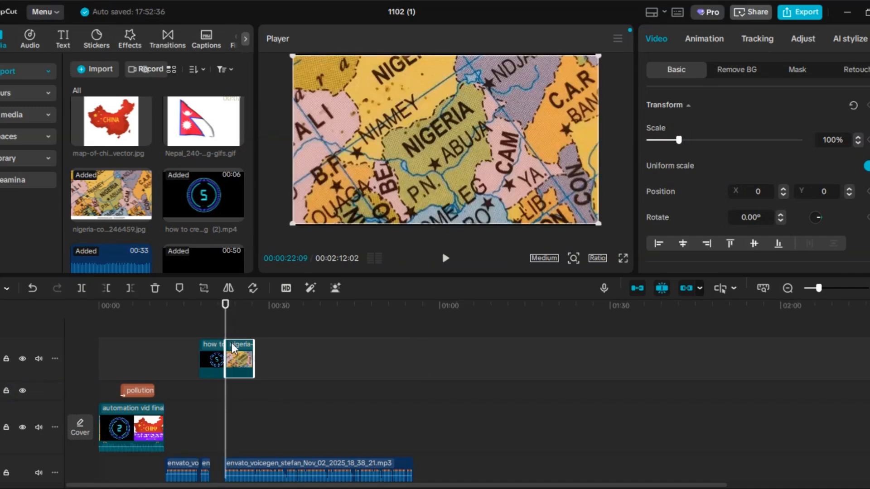
pyautogui.click(130, 39)
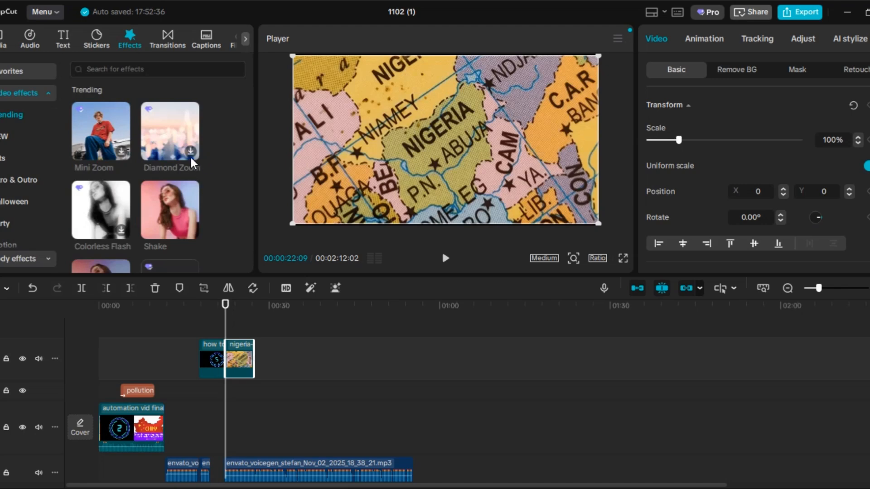
pyautogui.scroll(-3, 159, 173)
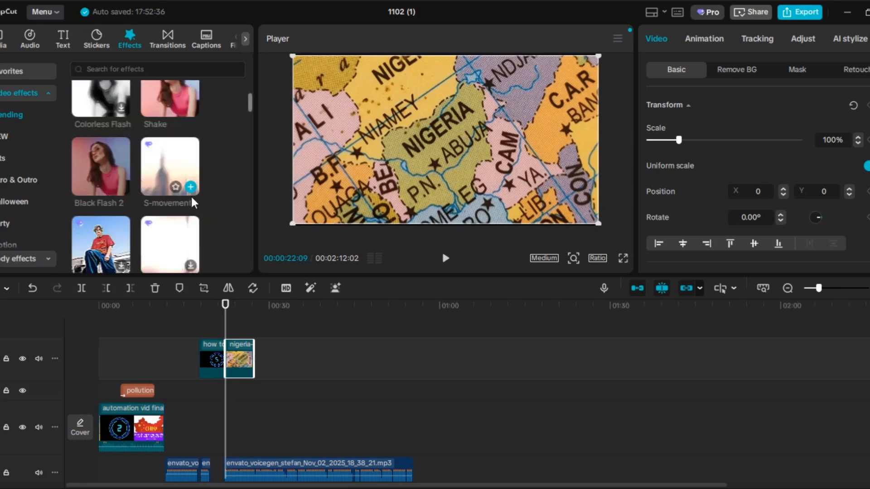
pyautogui.scroll(-5, 178, 190)
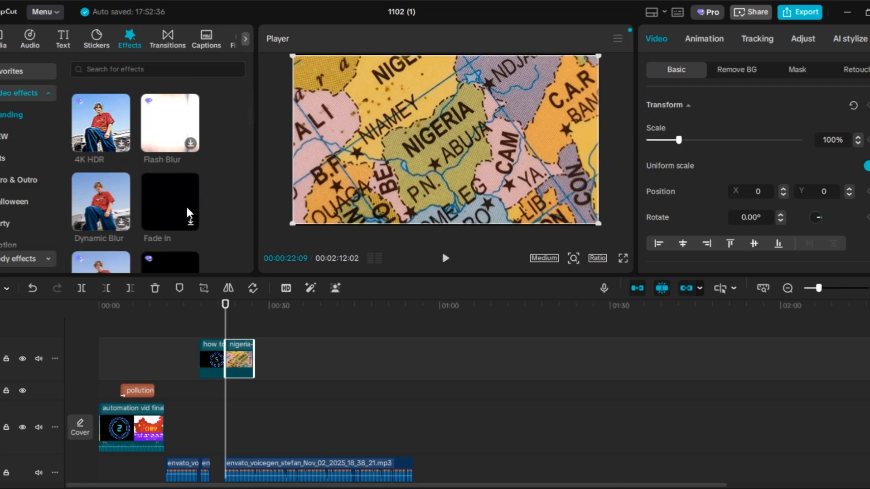
pyautogui.moveTo(185, 214)
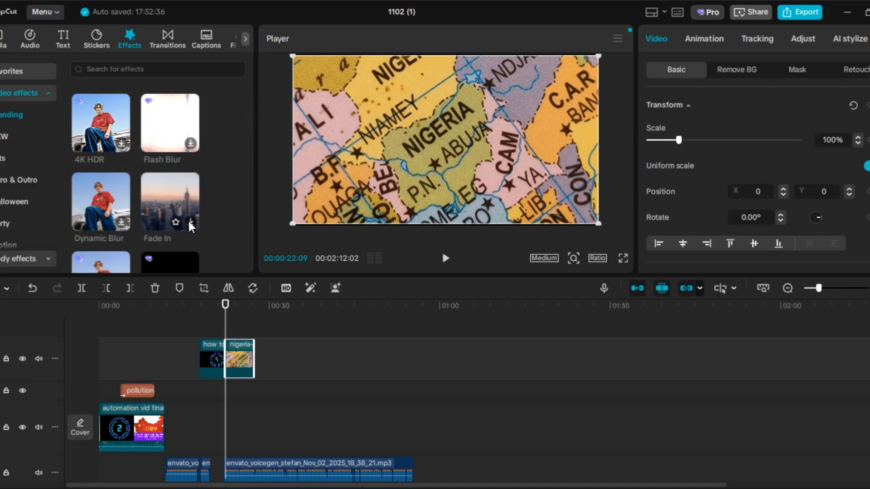
pyautogui.click(190, 221)
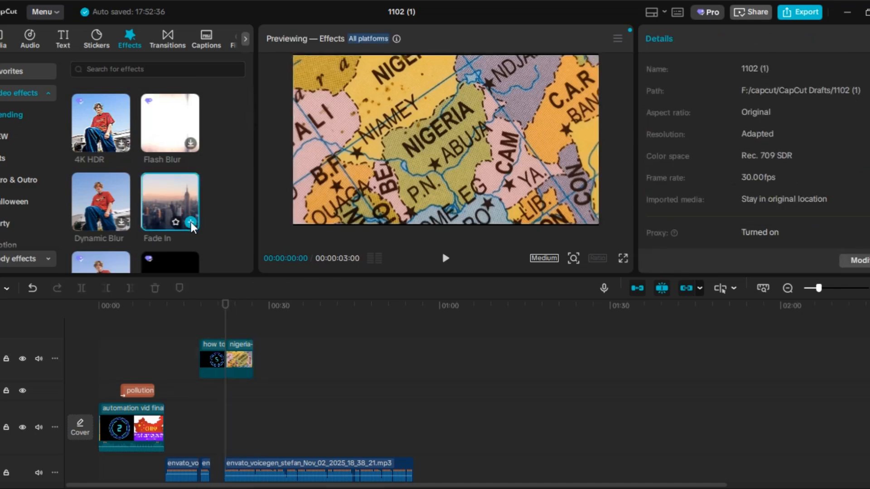
pyautogui.click(192, 222)
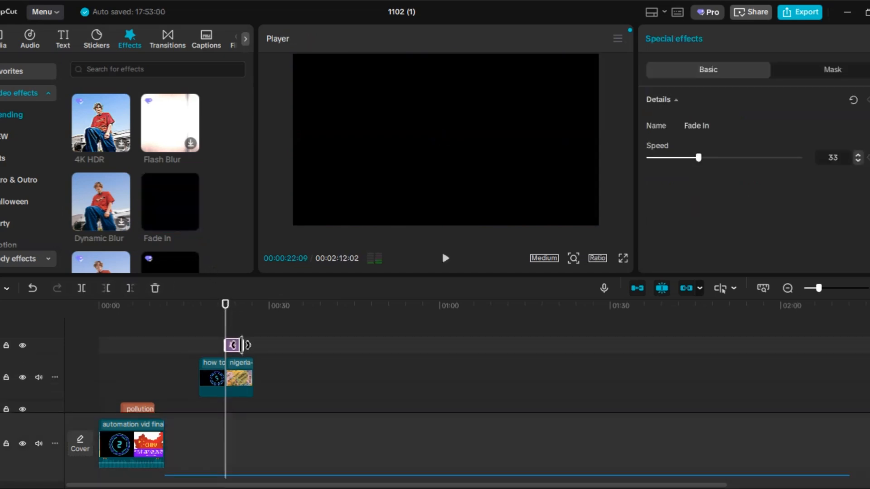
# - Shorten the Fade In effect to roughly the first second of the Nigeria image and play back the countdown and transition
pyautogui.moveTo(242, 345)
pyautogui.mouseDown()
pyautogui.moveTo(237, 355)
pyautogui.moveTo(227, 349)
pyautogui.mouseUp()
pyautogui.moveTo(225, 305); pyautogui.dragTo(202, 312)
pyautogui.click(444, 261)
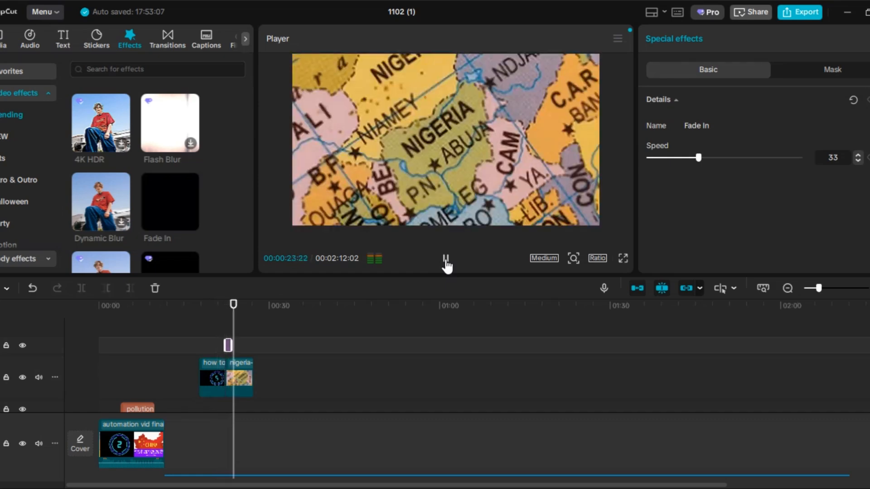
pyautogui.click(445, 261)
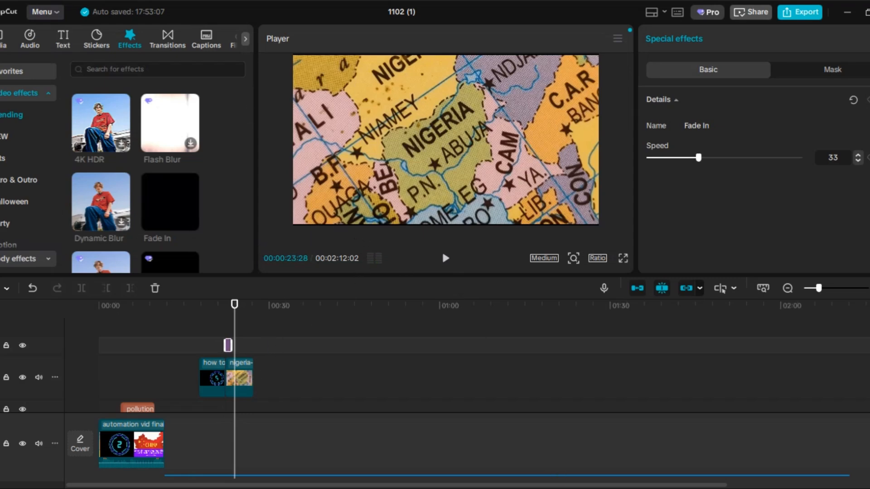
# - Switch to the Word script and copy the "Number 10 – Nigeria" heading together with the sentence below it
pyautogui.click(585, 456)
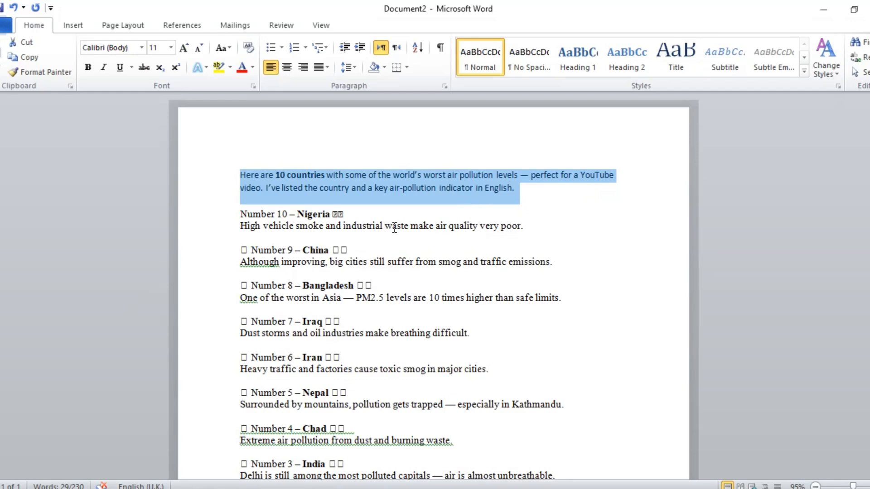
pyautogui.click(522, 214)
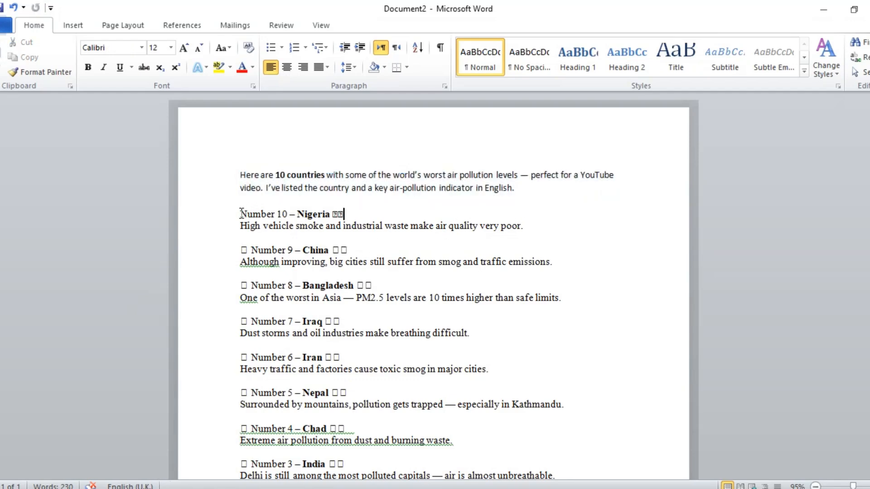
pyautogui.moveTo(238, 218); pyautogui.dragTo(547, 232)
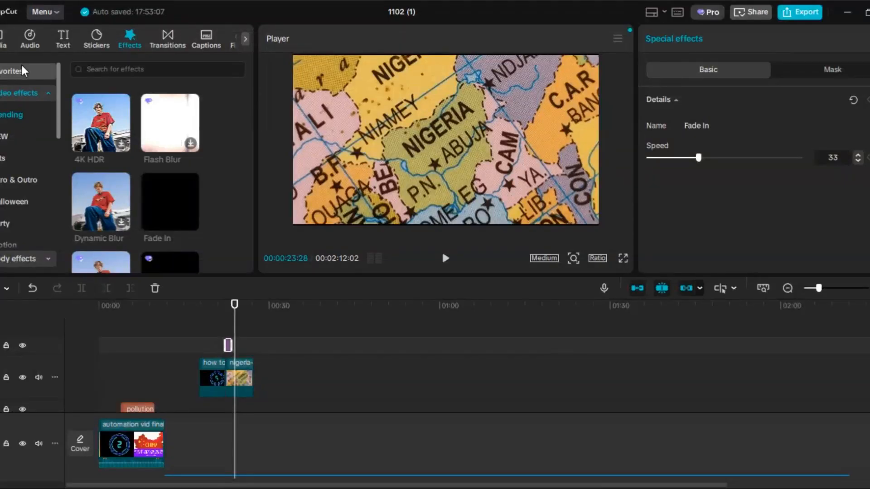
# - Switch back to CapCut, add a default text at 00:00:23:28 and replace its wording with the copied Nigeria lines
pyautogui.click(64, 39)
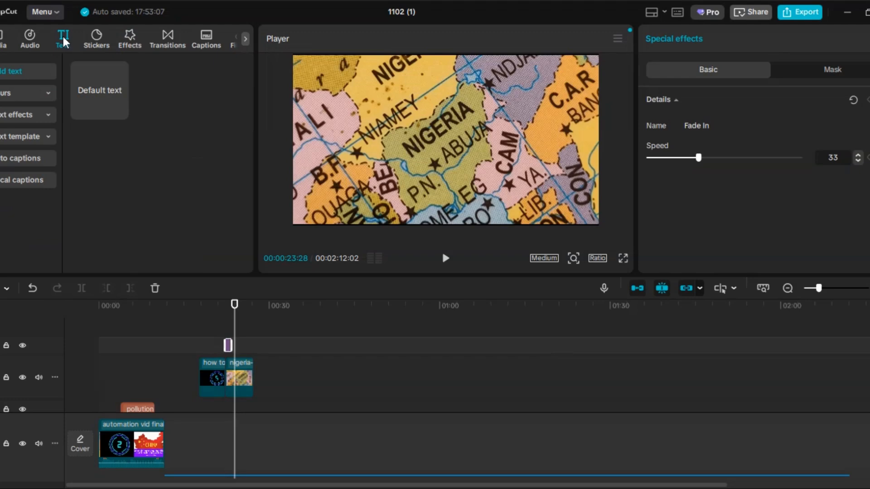
pyautogui.click(120, 111)
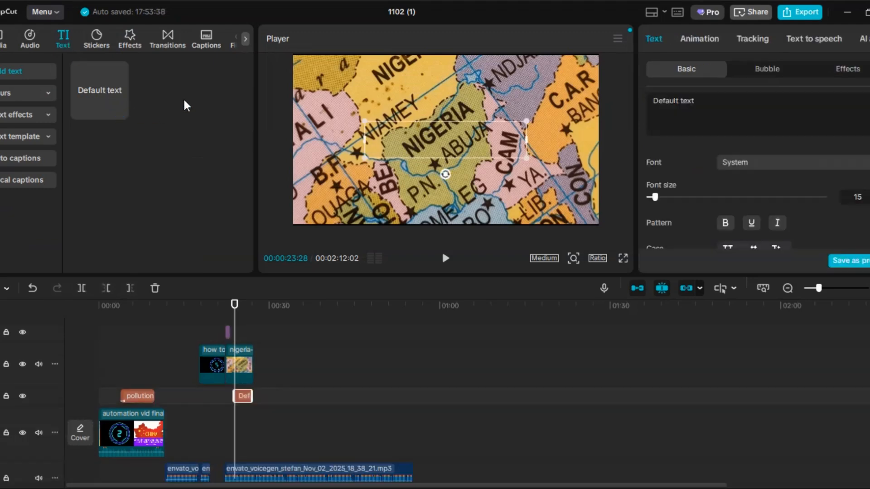
pyautogui.click(704, 104)
pyautogui.press('BackSpace')
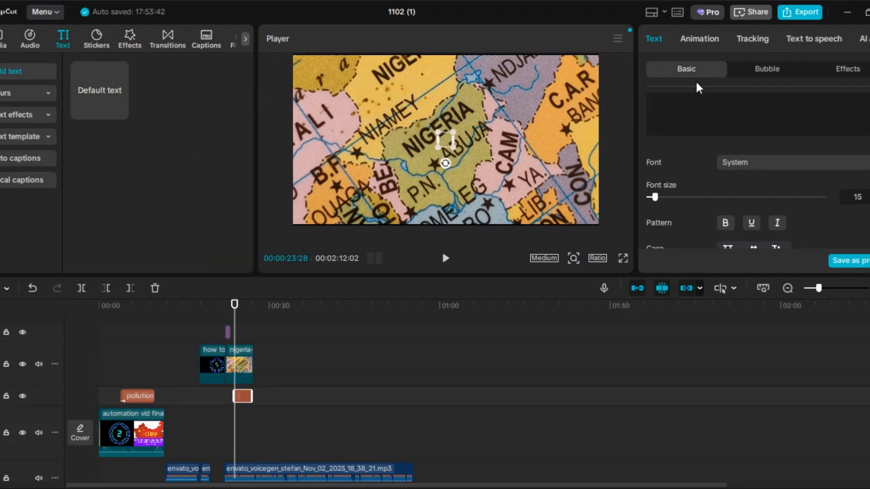
pyautogui.hotkey('ctrl', 'v')
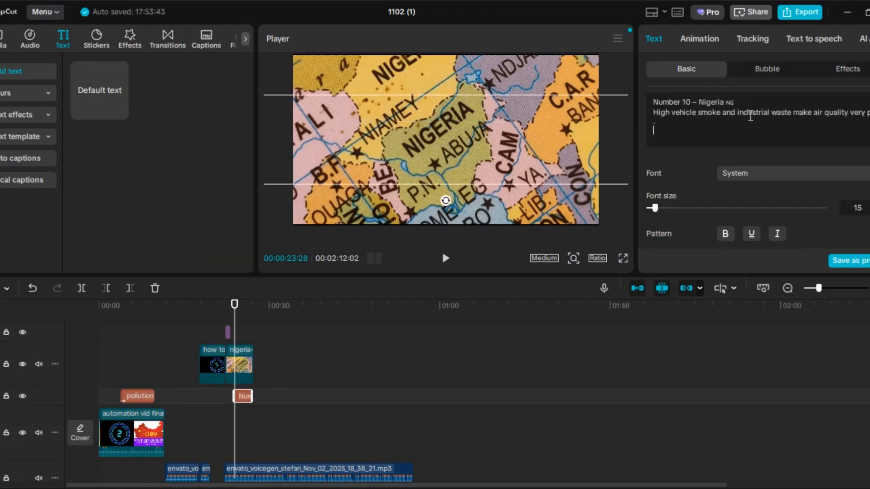
# - Break the Nigeria caption into four lines and fit it into the lower half of the frame at font size 8
pyautogui.click(700, 102)
pyautogui.press('Return')
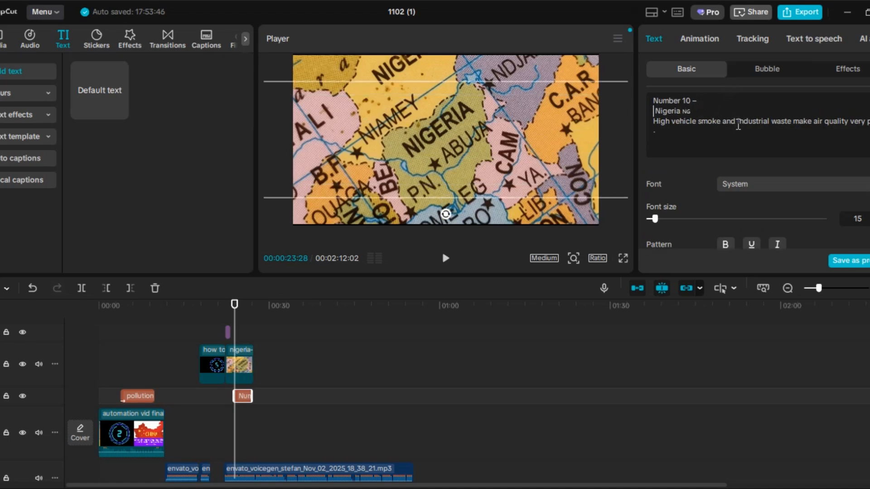
pyautogui.click(769, 122)
pyautogui.press('Return')
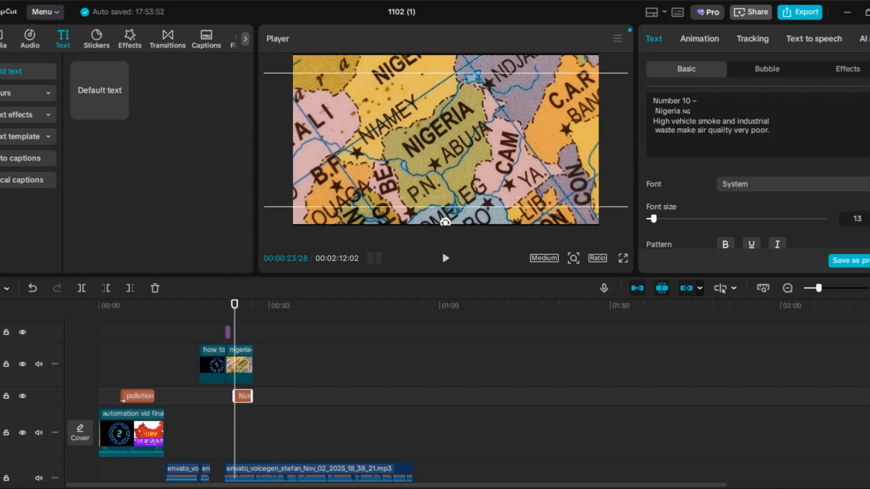
pyautogui.moveTo(655, 219); pyautogui.dragTo(650, 219)
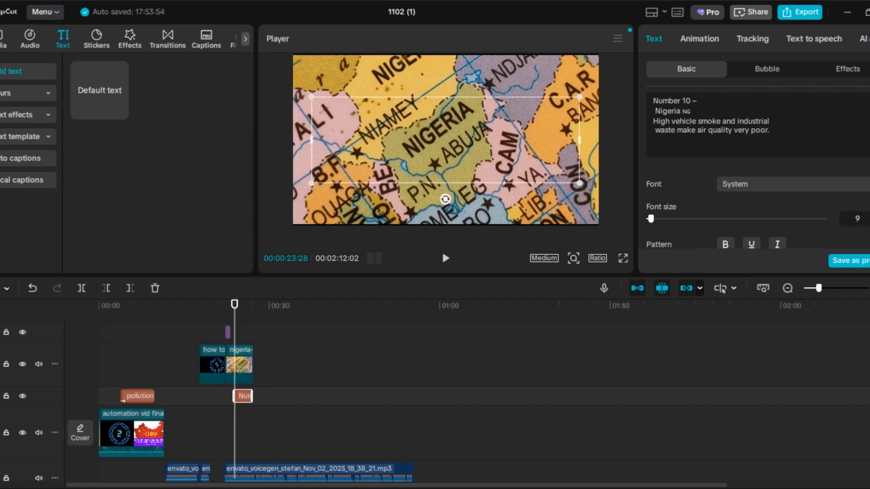
pyautogui.moveTo(467, 143); pyautogui.dragTo(464, 181)
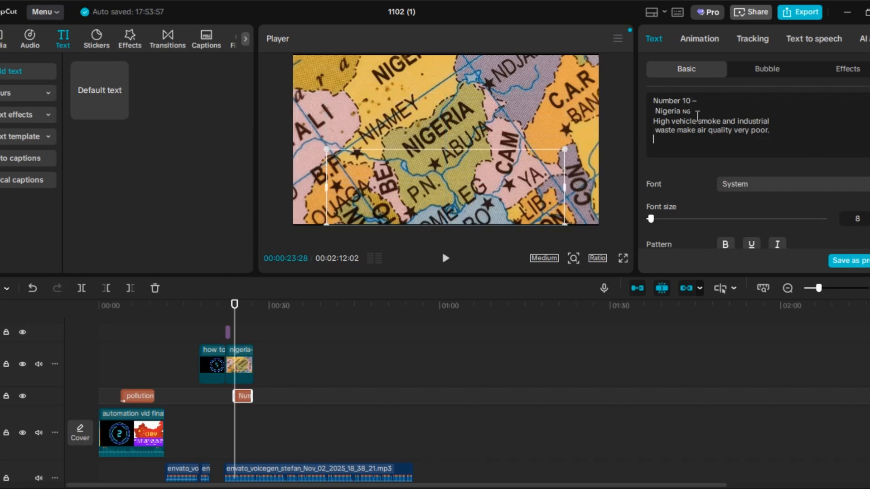
# - Make the "Nigeria NG" line of the caption bold and set its font size to 11
pyautogui.moveTo(692, 112); pyautogui.dragTo(653, 113)
pyautogui.click(725, 245)
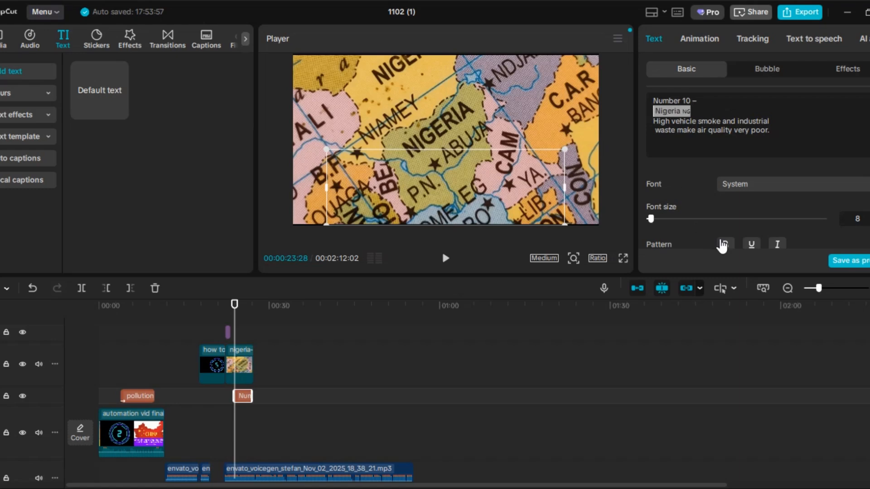
pyautogui.scroll(-1, 757, 205)
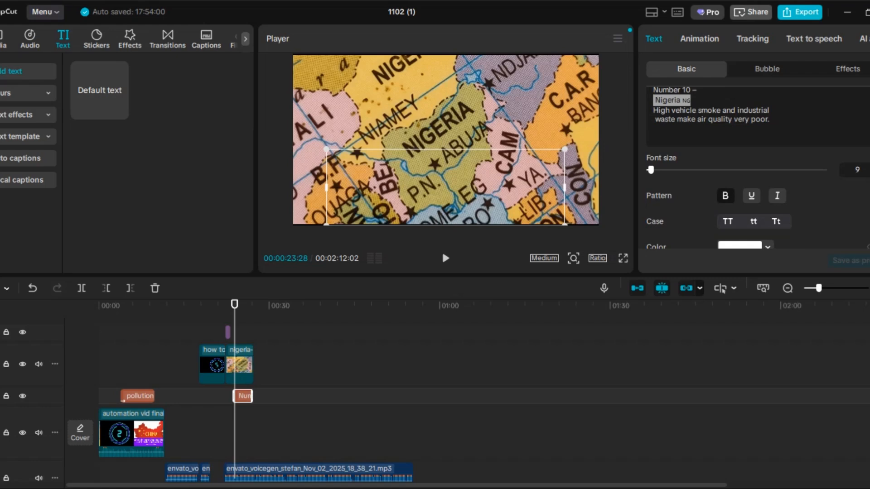
pyautogui.click(869, 168)
pyautogui.click(869, 167)
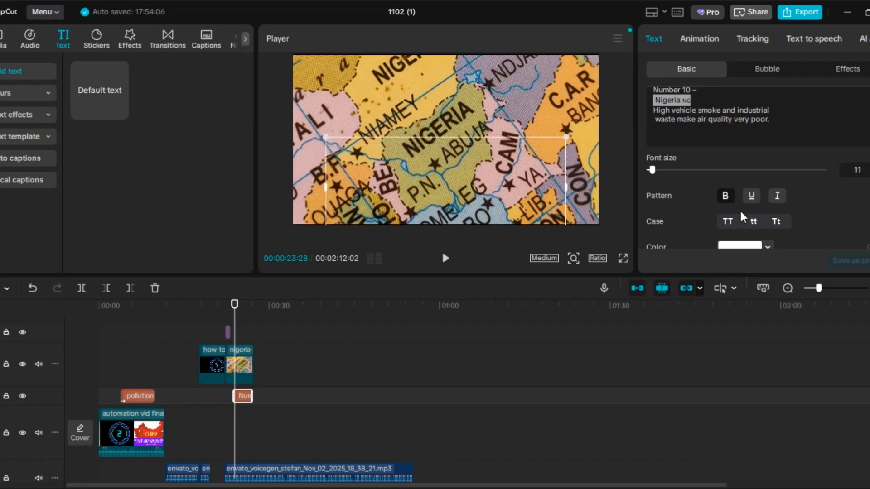
# - Apply the preset style with black letters on a yellow background to the "Nigeria NG" line
pyautogui.scroll(-3, 784, 206)
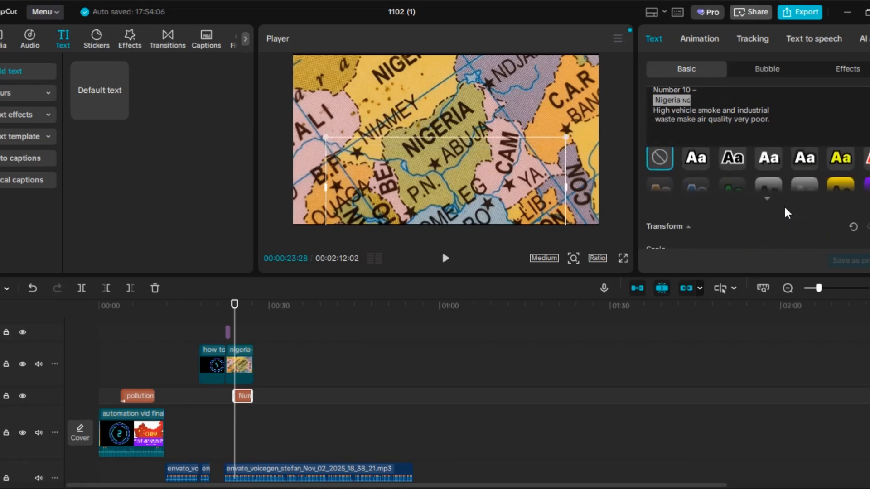
pyautogui.click(839, 182)
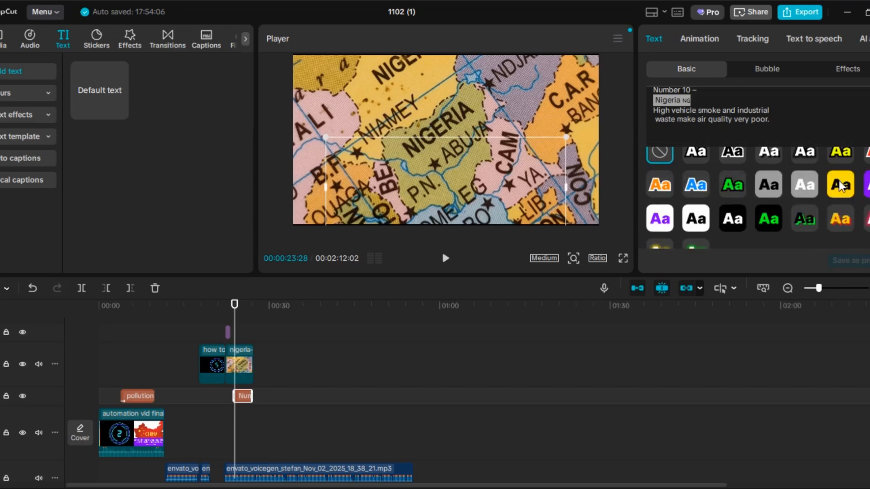
pyautogui.click(840, 185)
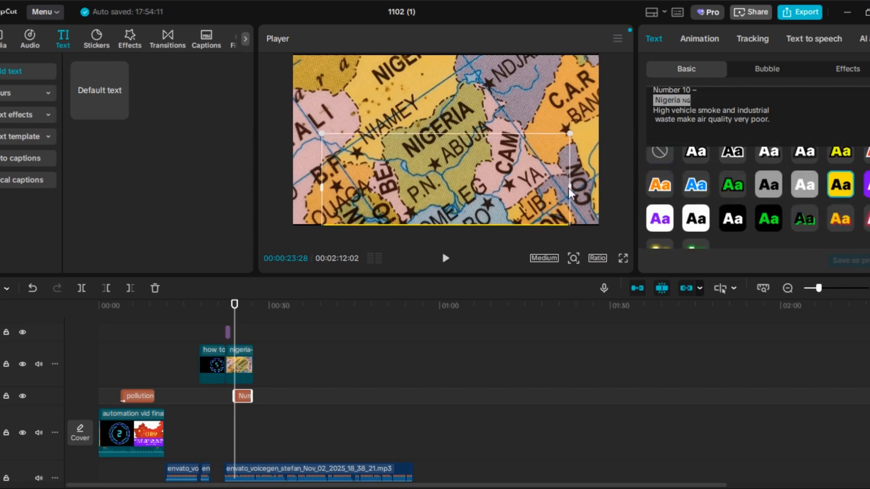
# - Widen the caption's text box to the full frame width and move its clip to a track above the Nigeria image
pyautogui.moveTo(572, 189); pyautogui.dragTo(598, 191)
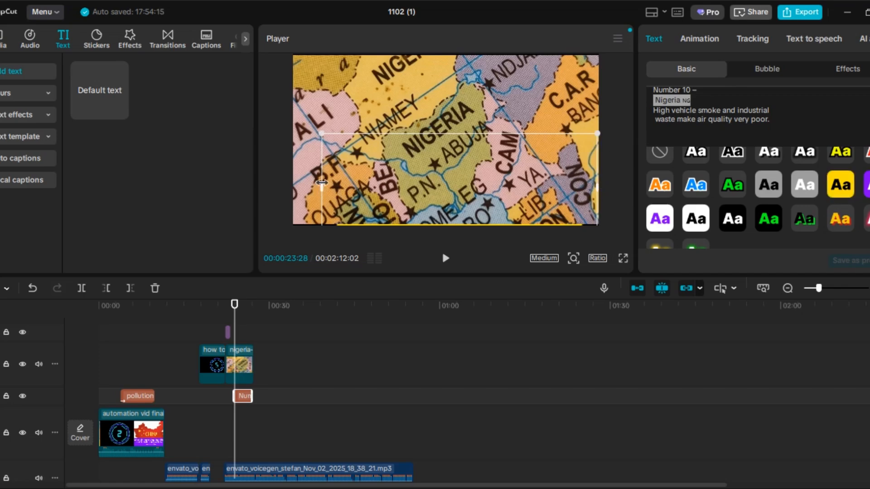
pyautogui.moveTo(322, 184); pyautogui.dragTo(293, 184)
pyautogui.moveTo(396, 206)
pyautogui.mouseDown()
pyautogui.moveTo(393, 167)
pyautogui.moveTo(392, 197)
pyautogui.mouseUp()
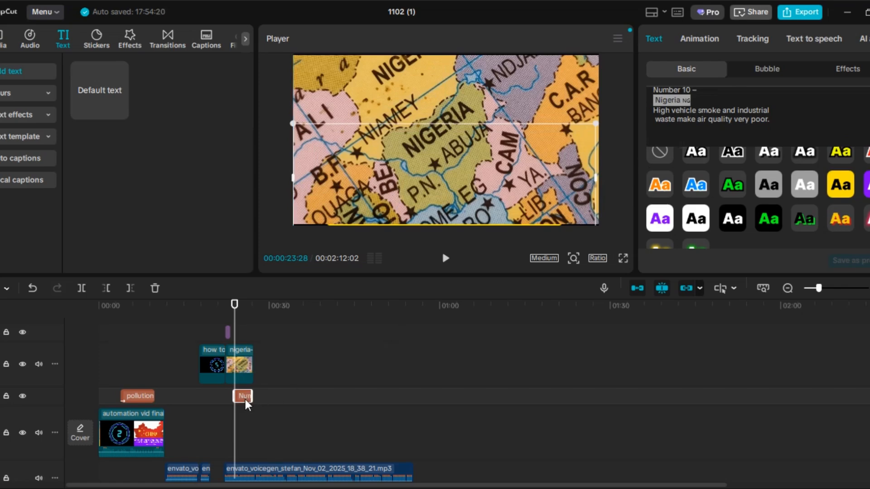
pyautogui.moveTo(247, 397); pyautogui.dragTo(244, 339)
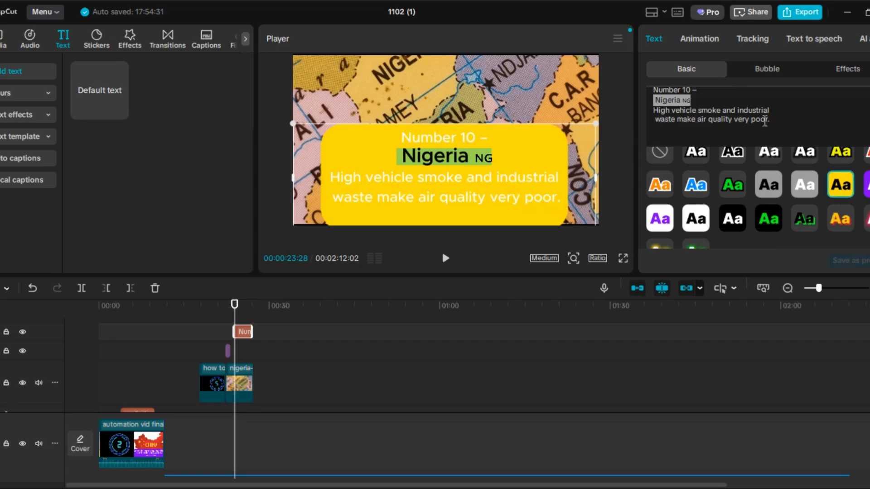
# - Try the black-background preset styles on the sentence about vehicle smoke, first with green letters and finally with white ones
pyautogui.moveTo(770, 119); pyautogui.dragTo(643, 116)
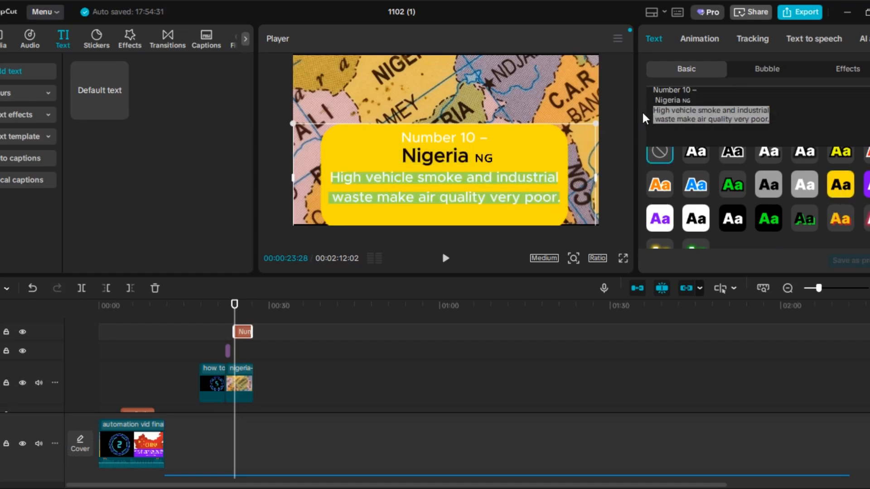
pyautogui.click(768, 213)
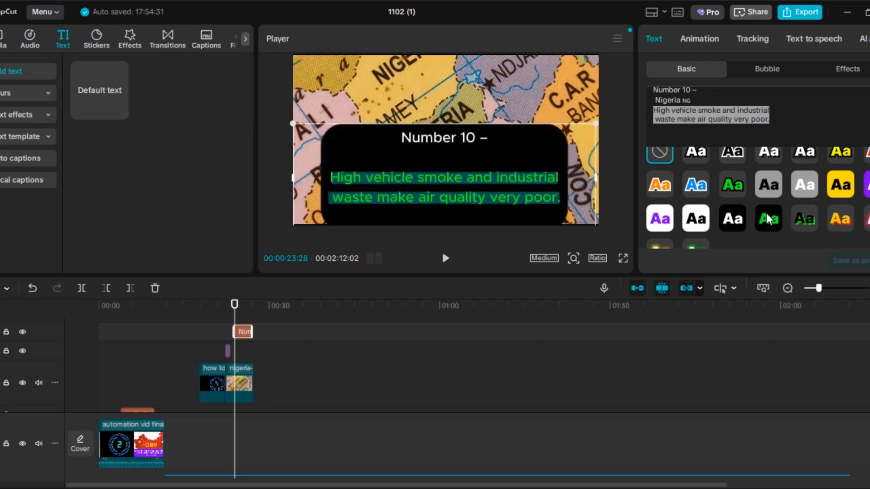
pyautogui.click(738, 218)
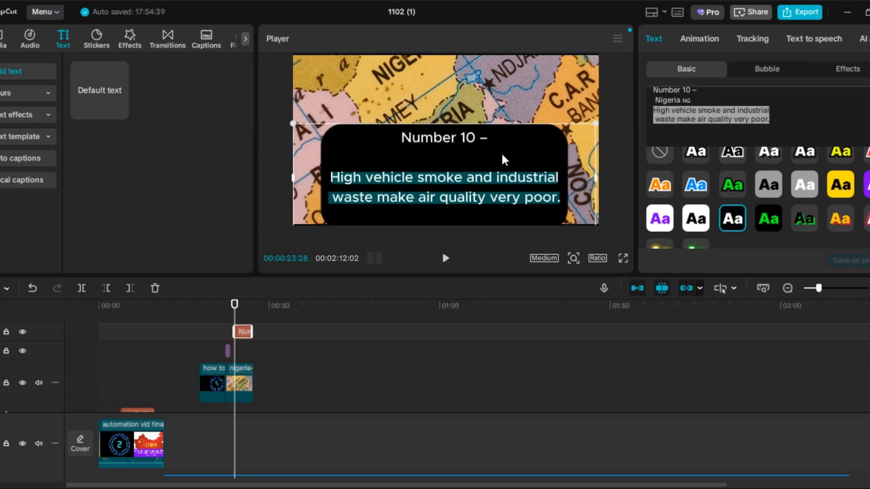
# - Apply the white preset style with a black outline to the "Nigeria NG" line and give the caption the Type 2 entrance animation
pyautogui.moveTo(695, 103); pyautogui.dragTo(649, 104)
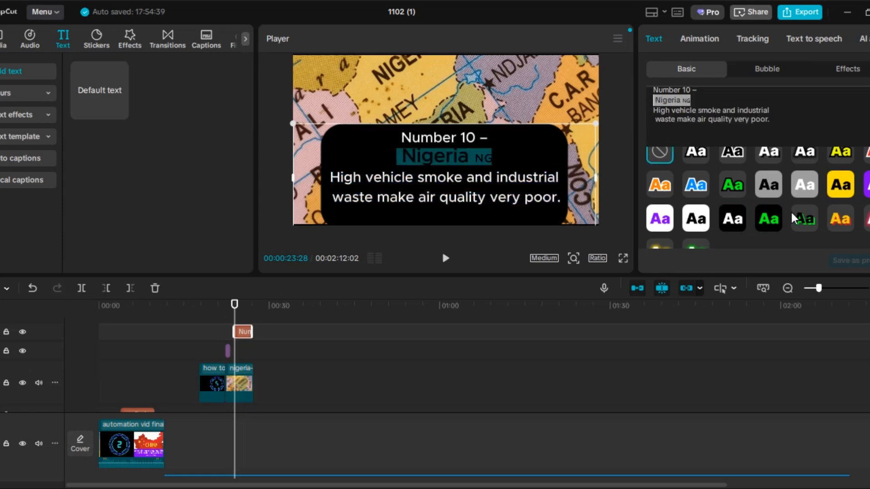
pyautogui.scroll(2, 770, 213)
pyautogui.click(690, 238)
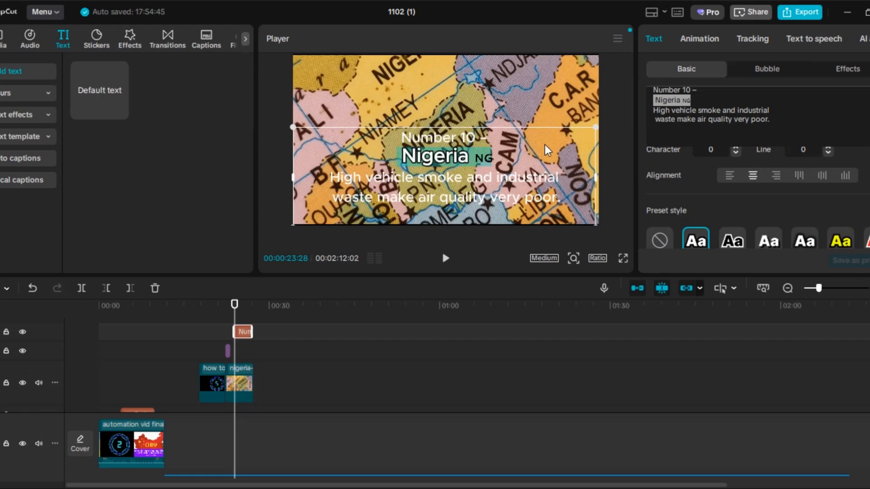
pyautogui.click(702, 38)
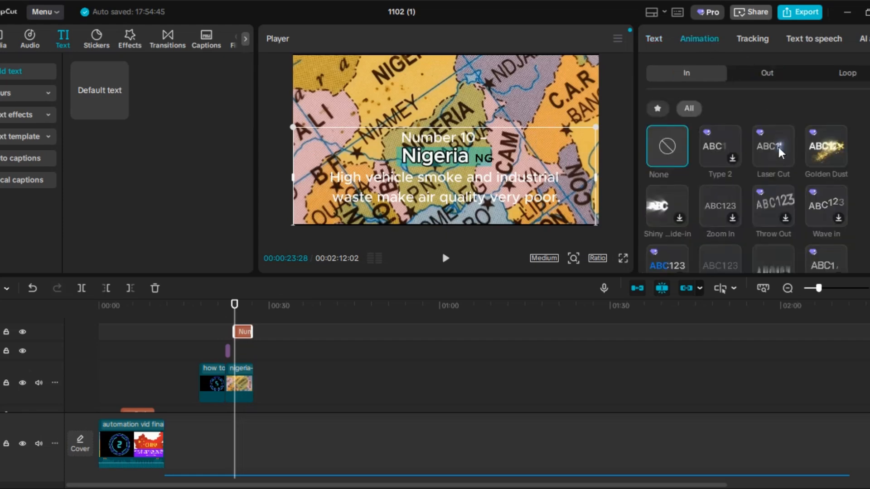
pyautogui.click(720, 151)
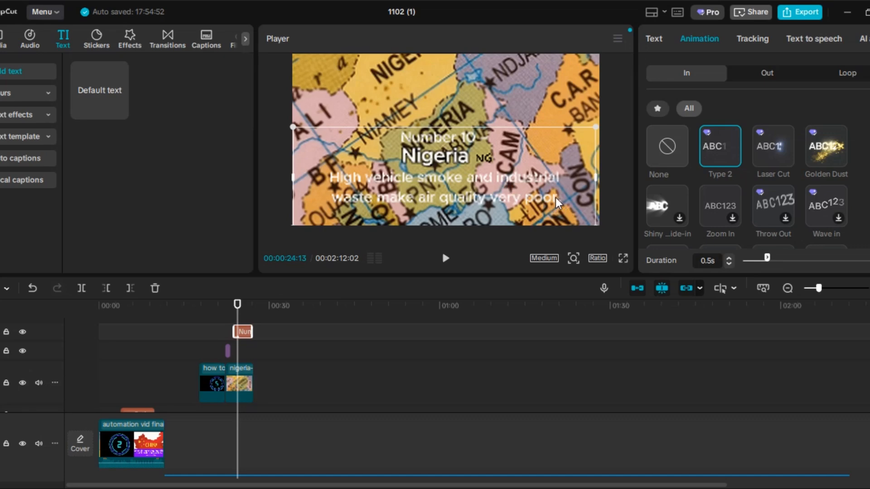
# - Make the sentence "High vehicle smoke and industrial waste make air quality very poor." bold
pyautogui.click(656, 43)
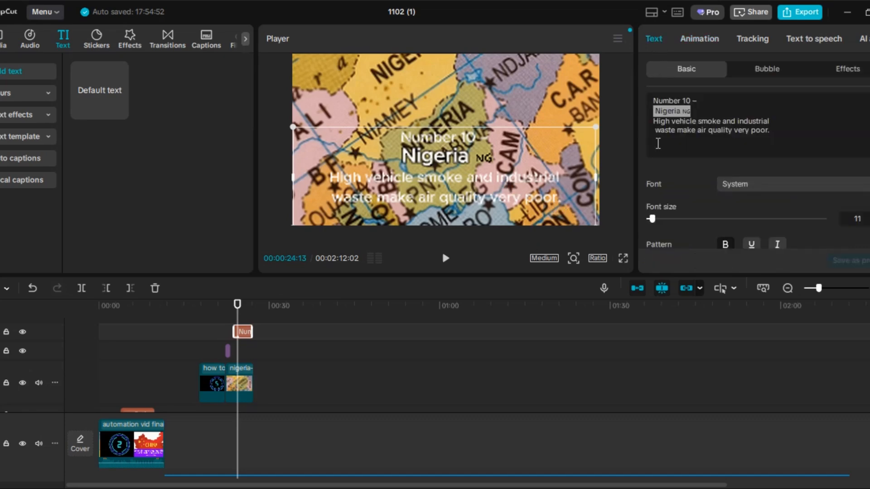
pyautogui.moveTo(777, 125); pyautogui.dragTo(653, 121)
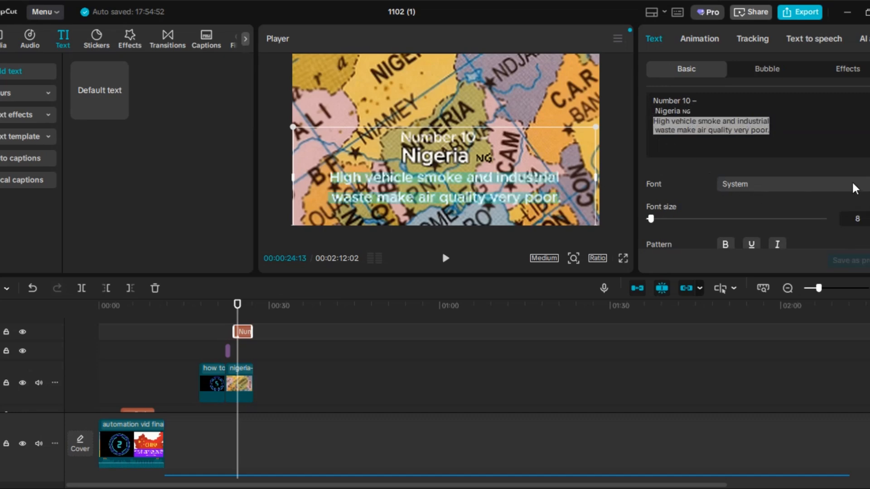
pyautogui.scroll(-2, 769, 208)
pyautogui.click(725, 194)
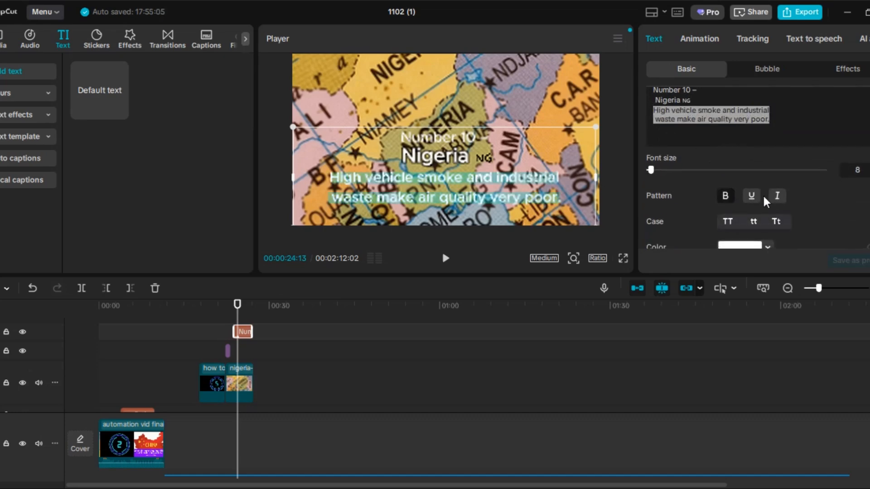
# - Try dark red, pink-red, yellow and light red (FF6E80) as text colors for the sentence about vehicle smoke
pyautogui.scroll(-1, 812, 197)
pyautogui.scroll(-1, 814, 195)
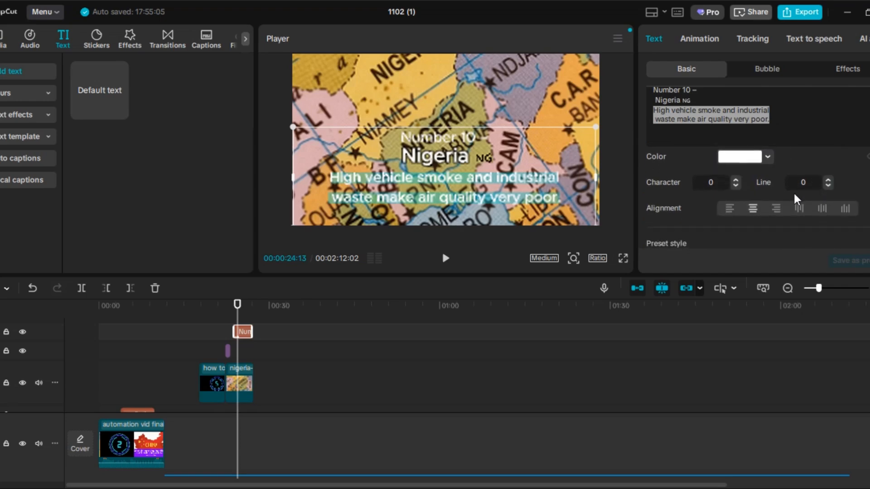
pyautogui.click(768, 159)
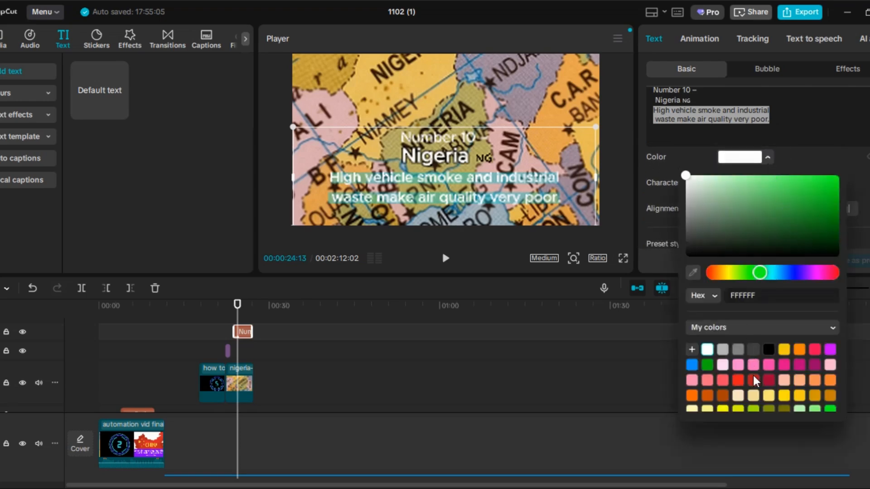
pyautogui.click(754, 380)
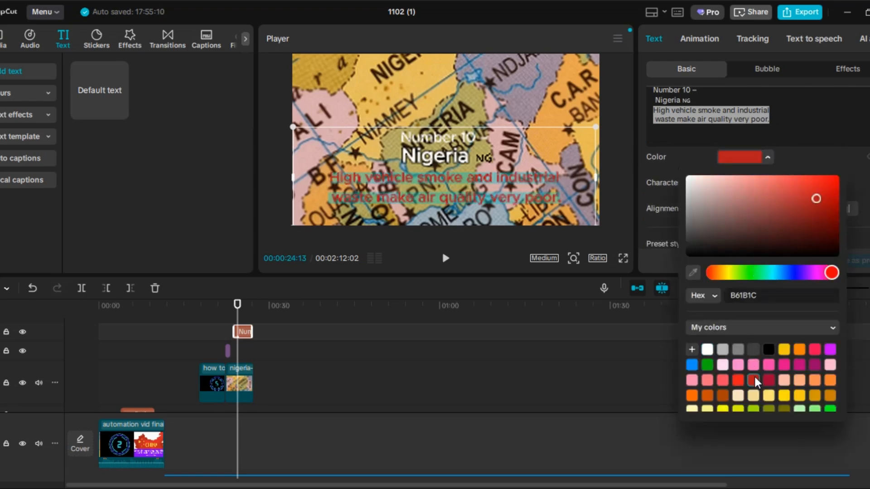
pyautogui.click(816, 349)
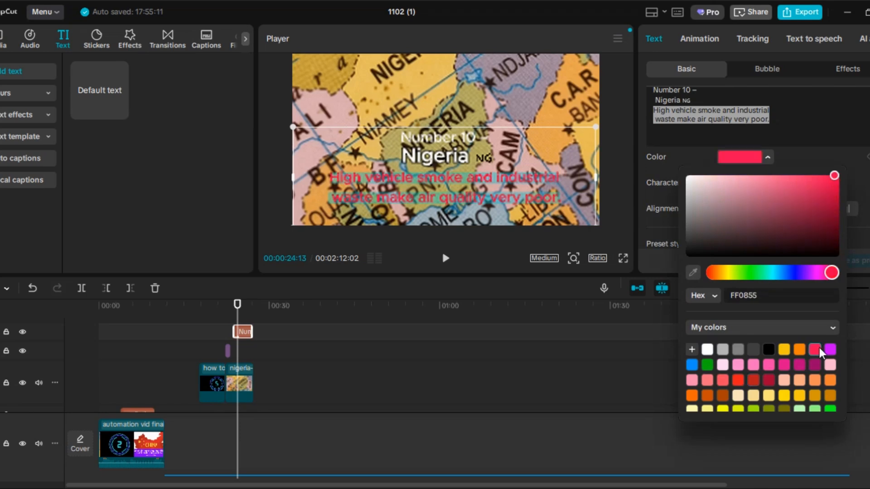
pyautogui.click(783, 350)
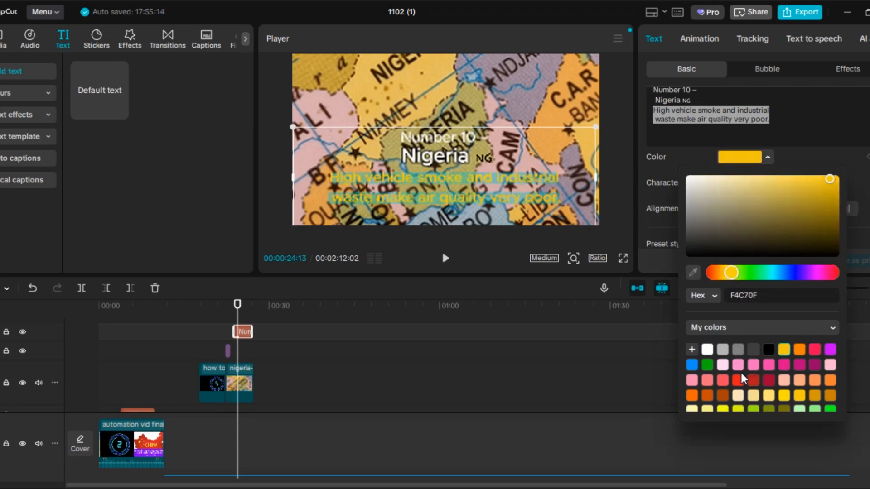
pyautogui.click(709, 380)
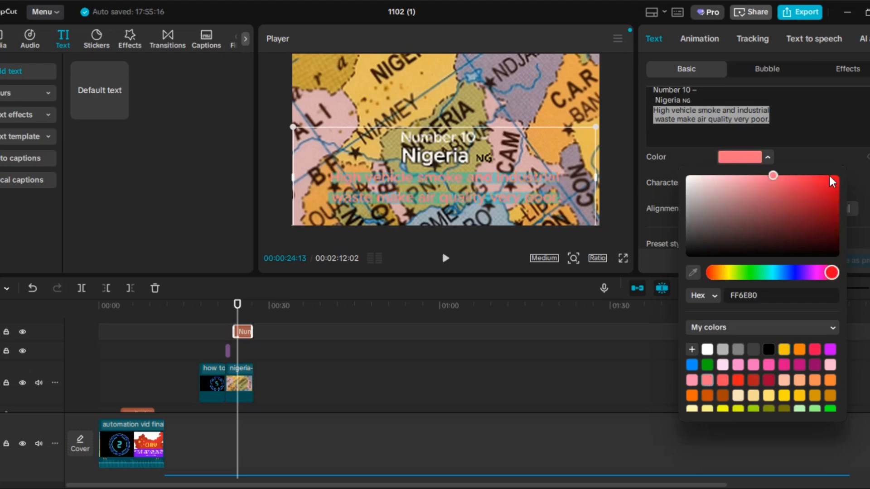
pyautogui.click(612, 188)
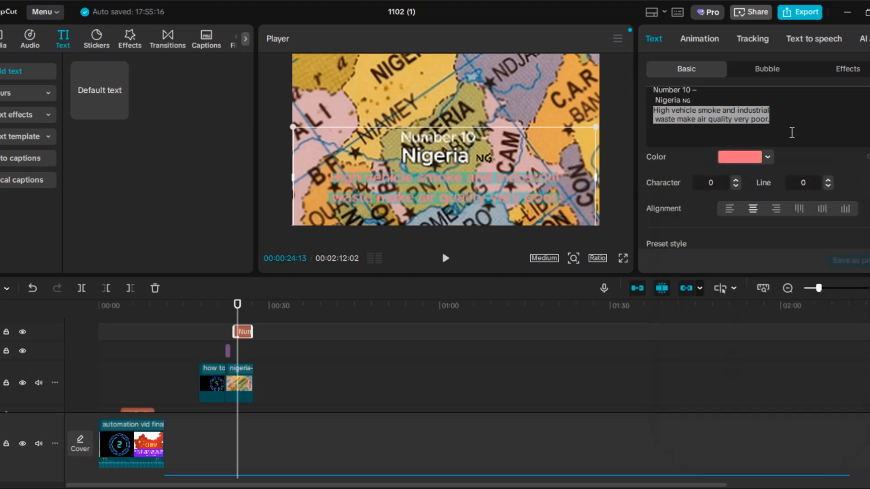
# - Apply the preset style with purple letters on a white background to the whole Nigeria caption and widen its text box slightly
pyautogui.moveTo(791, 130); pyautogui.dragTo(649, 90)
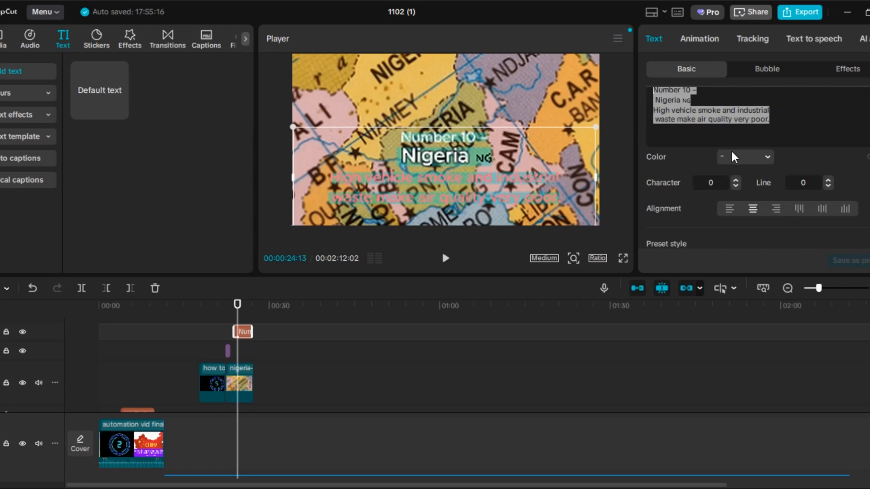
pyautogui.scroll(-2, 776, 186)
pyautogui.scroll(-1, 778, 189)
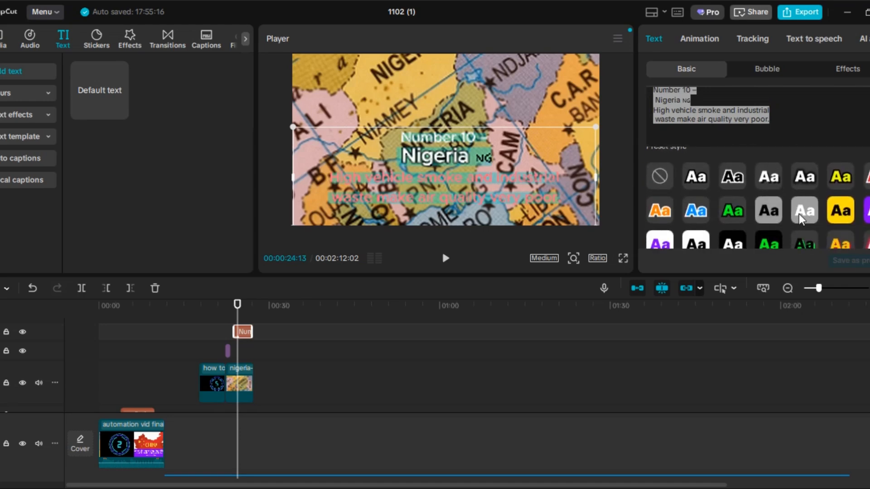
pyautogui.click(661, 242)
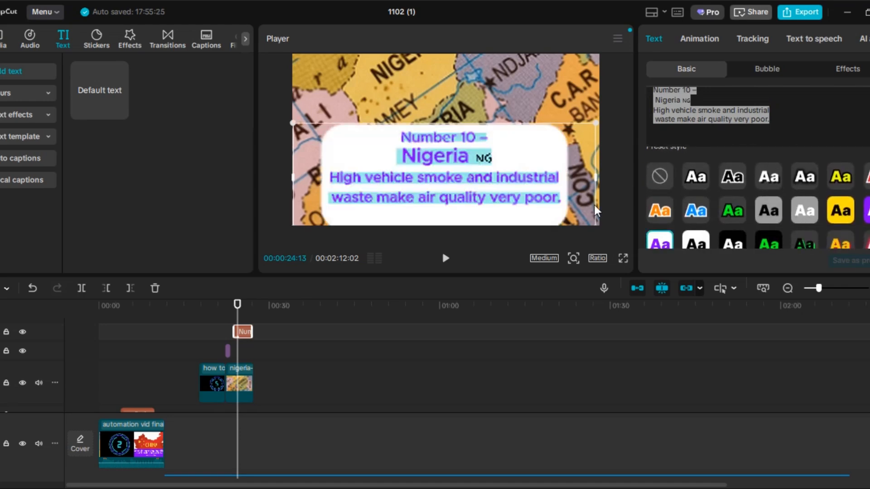
pyautogui.moveTo(591, 180); pyautogui.dragTo(600, 179)
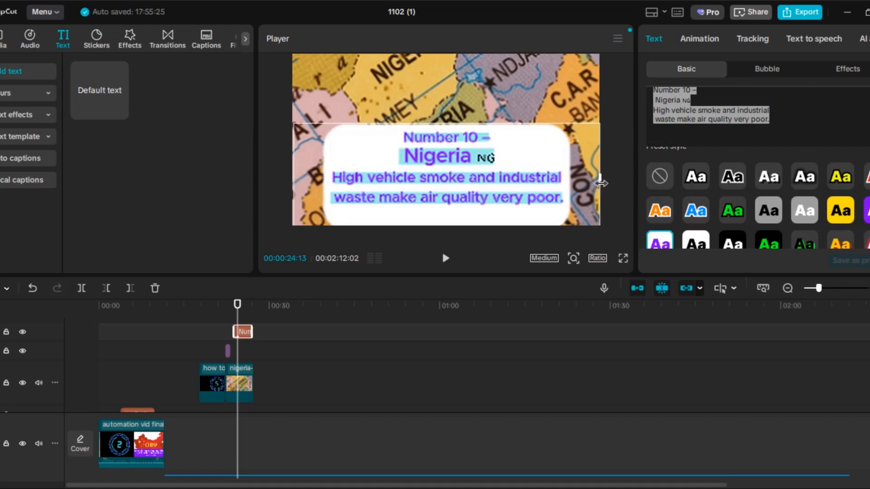
pyautogui.click(721, 129)
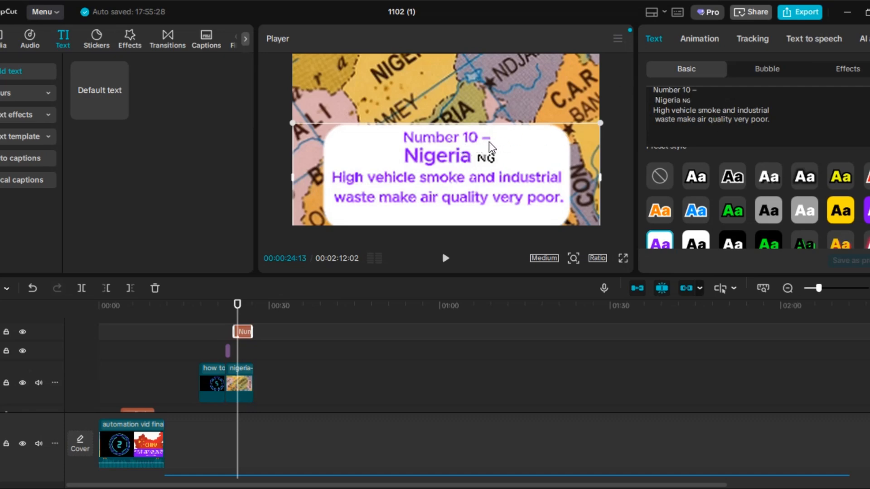
# - Delete the "Number 10 –" line from the Nigeria caption and adjust the text box width to match the frame
pyautogui.moveTo(700, 91); pyautogui.dragTo(636, 86)
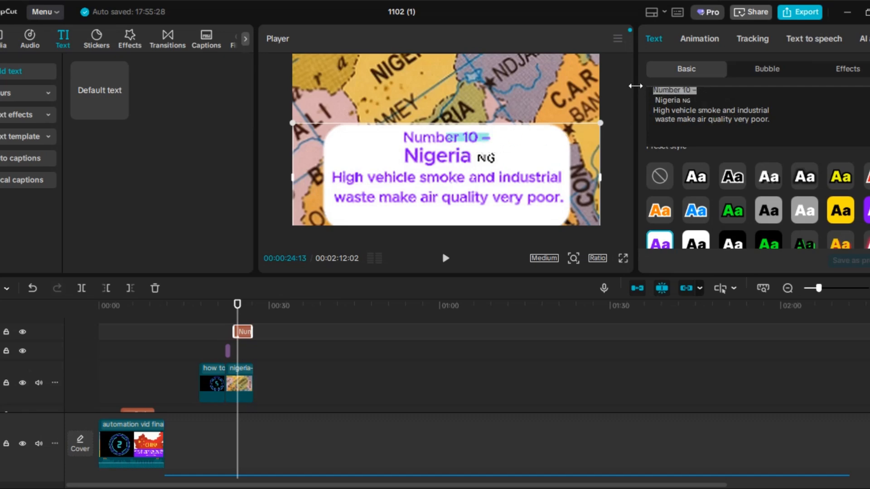
pyautogui.press('BackSpace')
pyautogui.press('Delete')
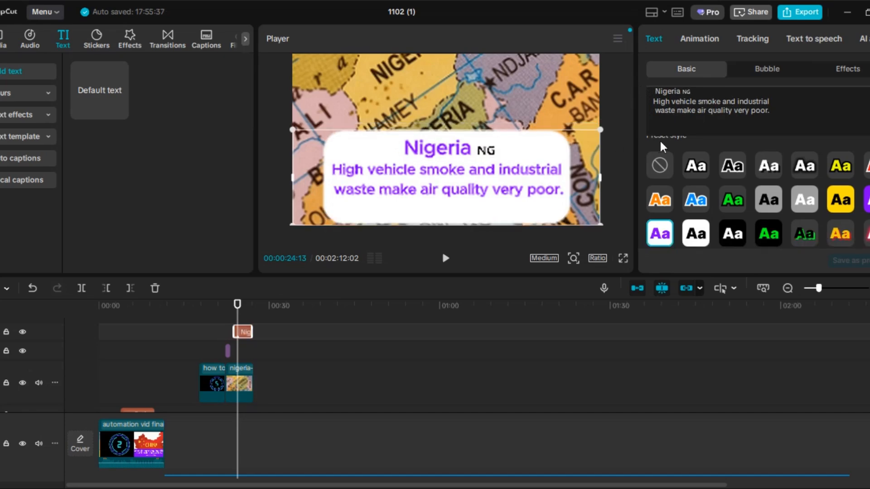
pyautogui.click(738, 102)
pyautogui.moveTo(599, 178)
pyautogui.mouseDown()
pyautogui.moveTo(608, 177)
pyautogui.moveTo(597, 179)
pyautogui.mouseUp()
pyautogui.click(698, 39)
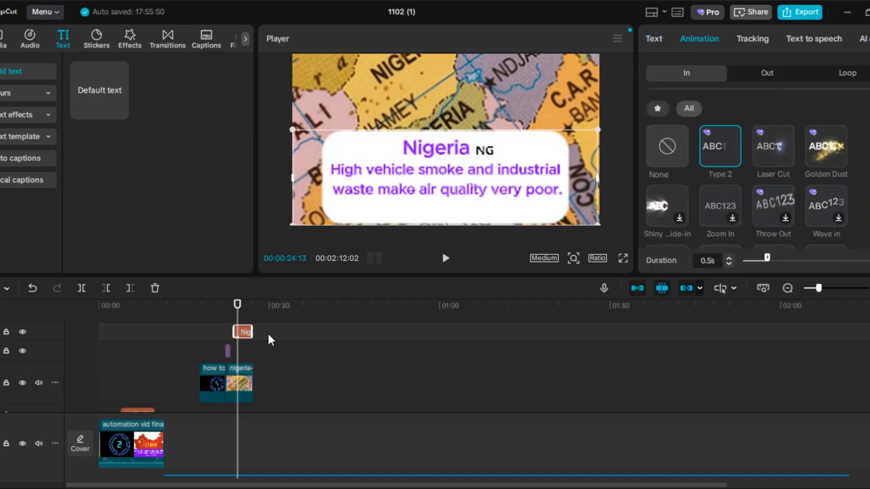
# - Play the long voiceover clip from 00:00:22:00 and split it at 00:00:27:11, where the Nigeria image ends
pyautogui.moveTo(240, 310); pyautogui.dragTo(254, 307)
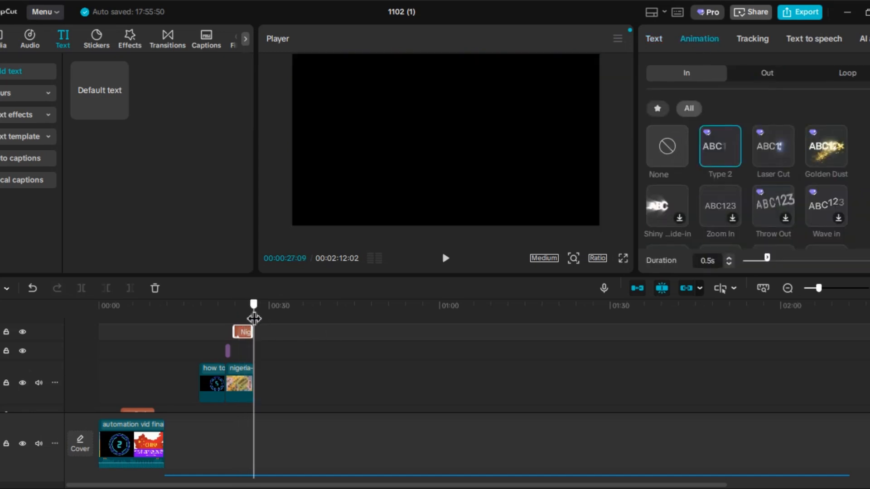
pyautogui.scroll(-3, 276, 403)
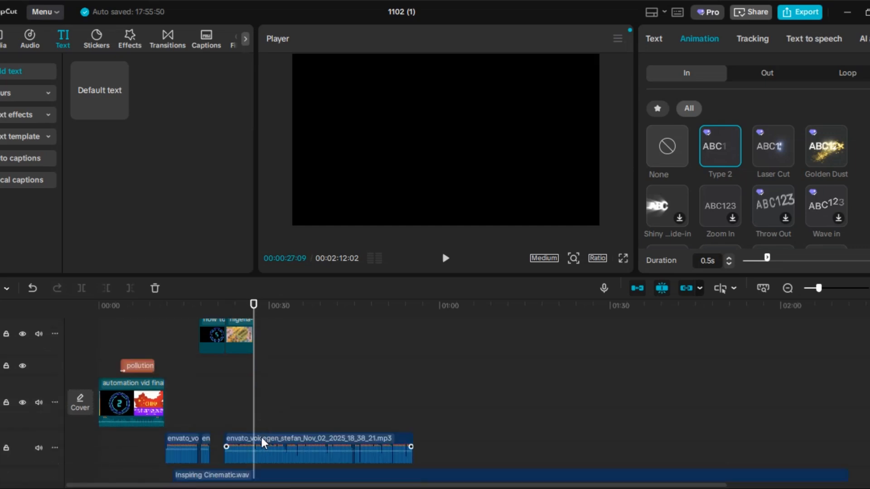
pyautogui.click(259, 436)
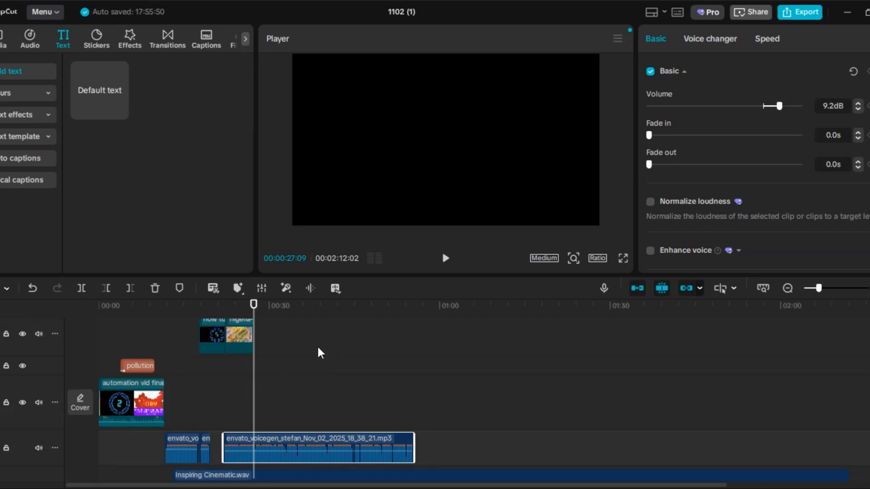
pyautogui.moveTo(254, 305); pyautogui.dragTo(231, 315)
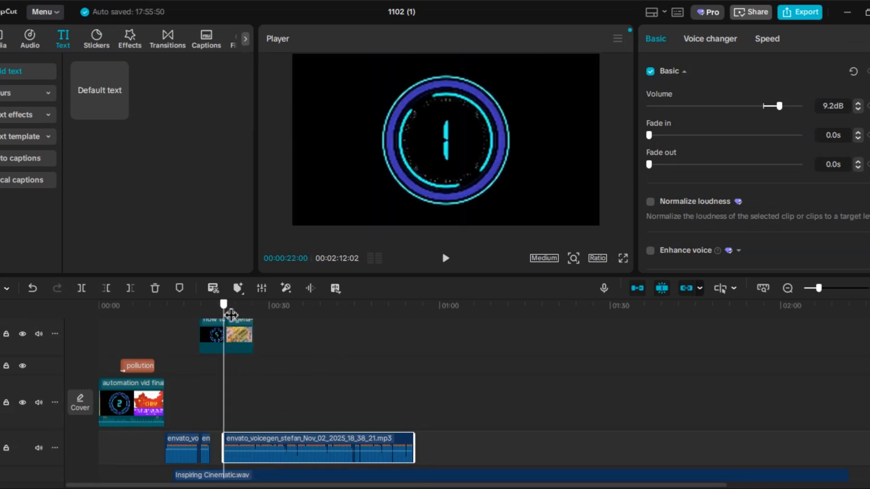
pyautogui.click(446, 260)
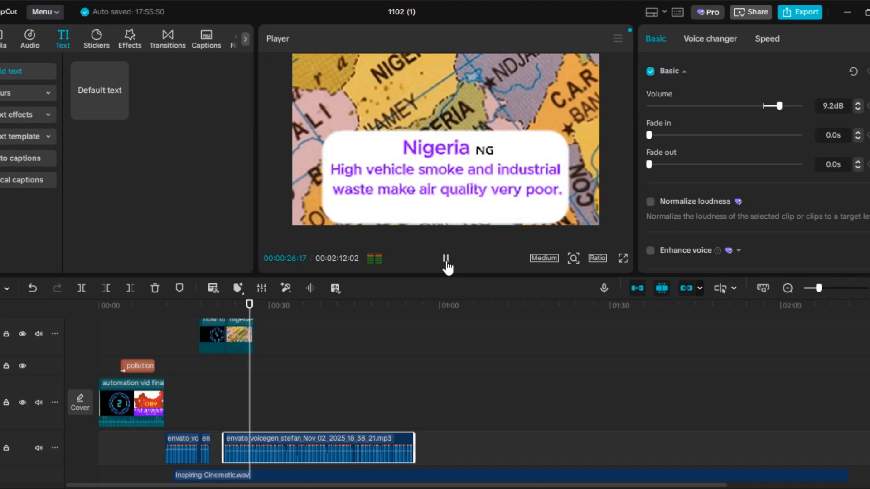
pyautogui.click(446, 262)
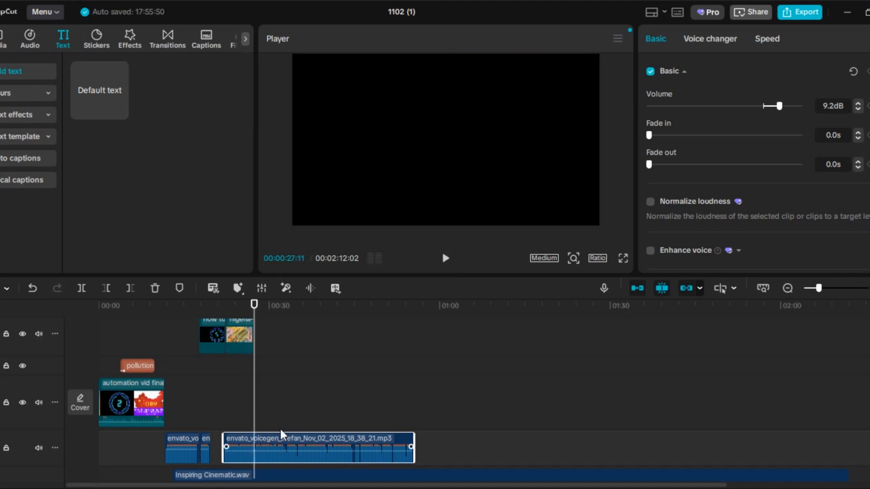
pyautogui.click(81, 289)
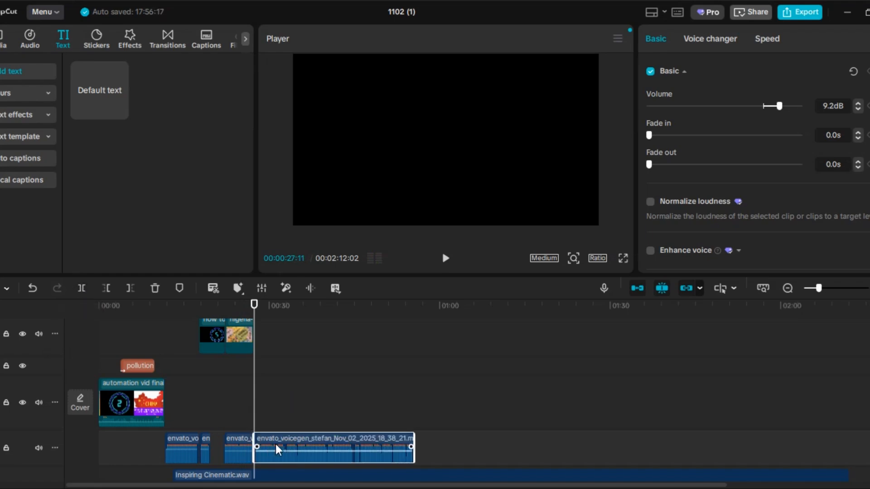
pyautogui.moveTo(277, 446); pyautogui.dragTo(290, 451)
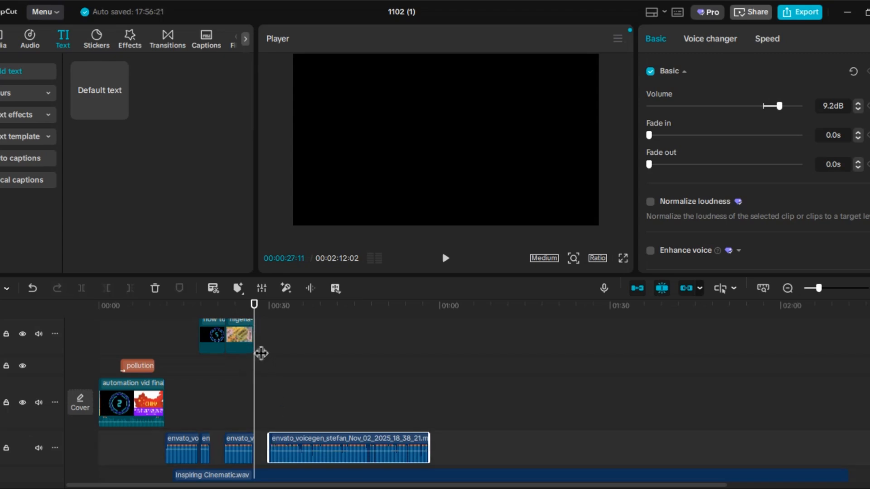
pyautogui.scroll(1, 264, 394)
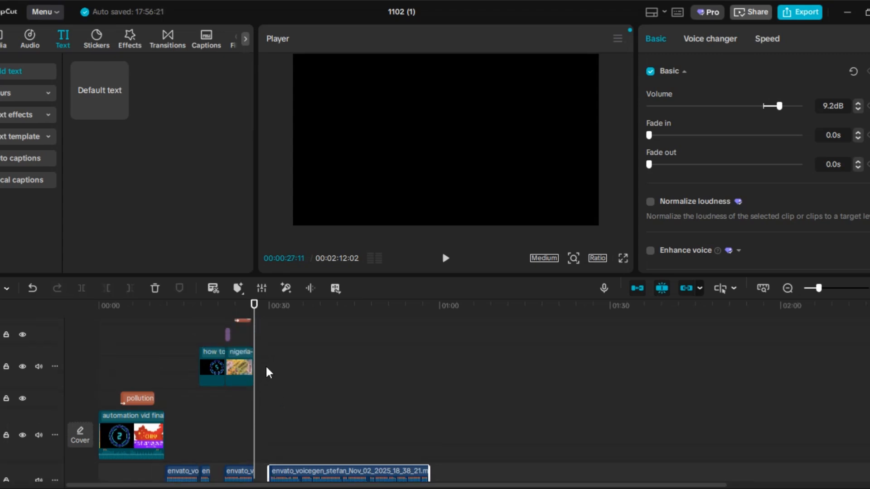
pyautogui.click(7, 40)
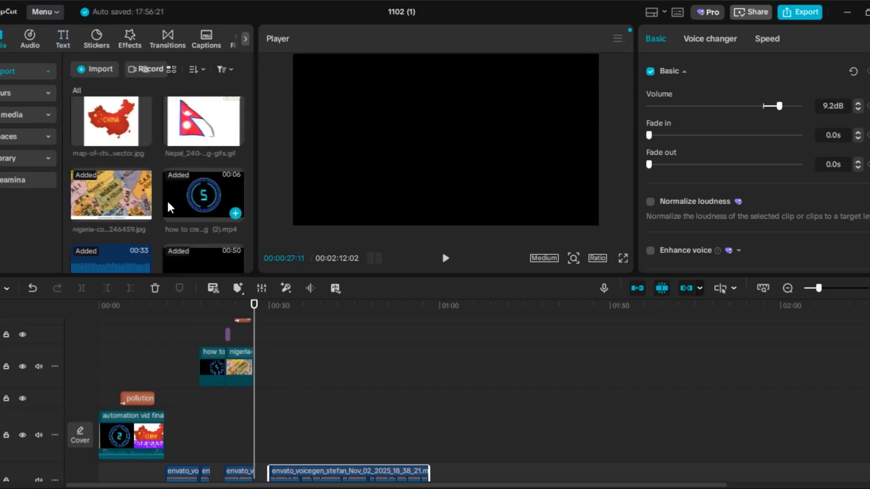
pyautogui.hotkey('ctrl', 'z')
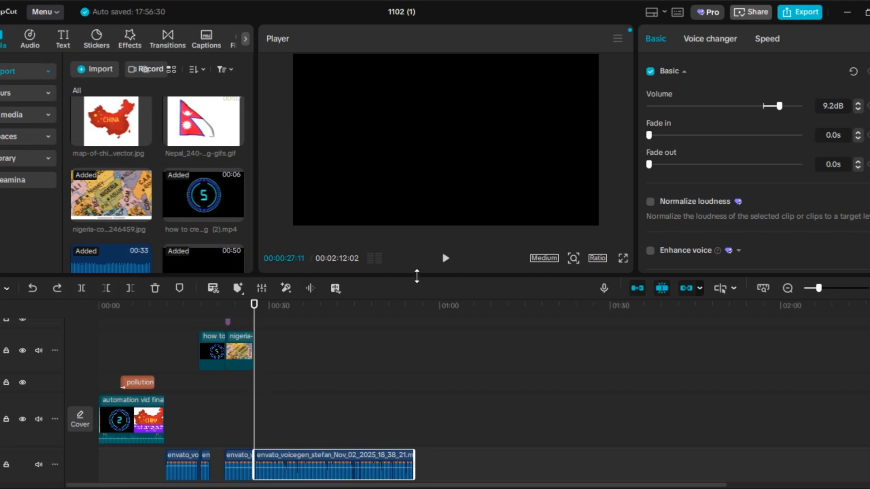
# - Split the remaining voiceover at 00:00:28:07 and shift its later part to start at about 00:00:30:29
pyautogui.click(446, 260)
pyautogui.click(446, 265)
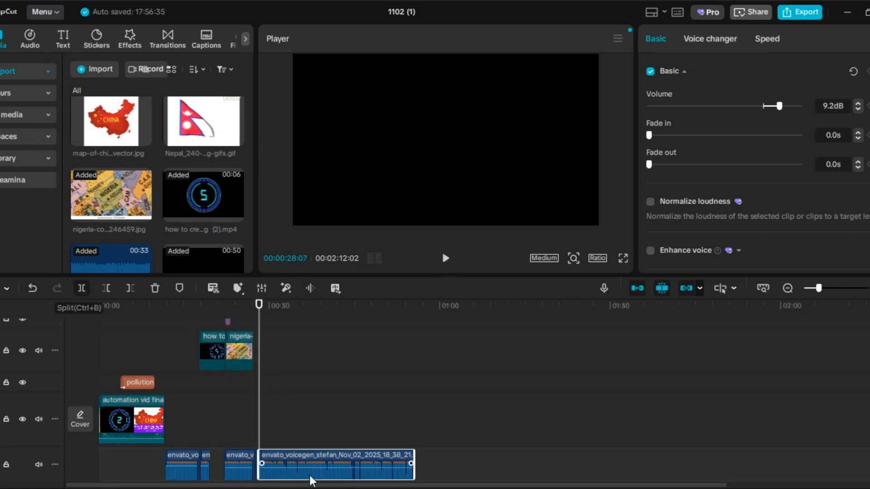
pyautogui.moveTo(309, 475); pyautogui.dragTo(329, 465)
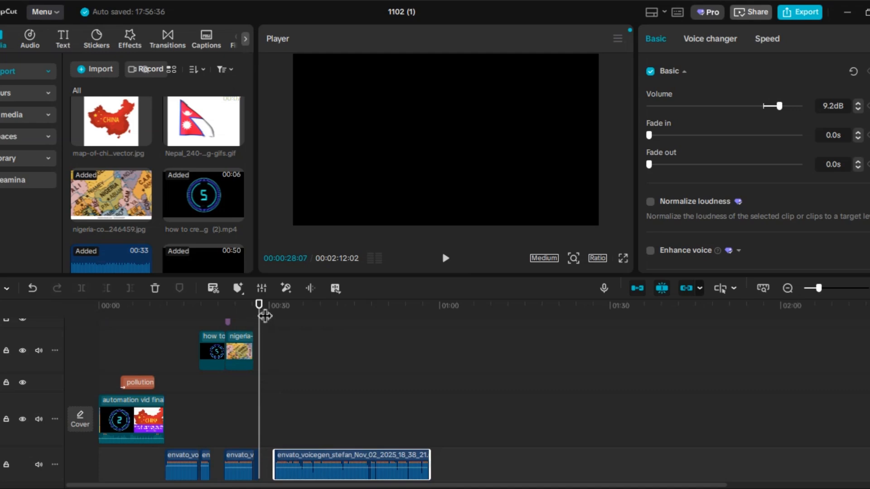
# - Play the short voiceover piece from 00:00:27:11, check the country script in Microsoft Word and return to CapCut
pyautogui.moveTo(263, 314); pyautogui.dragTo(258, 313)
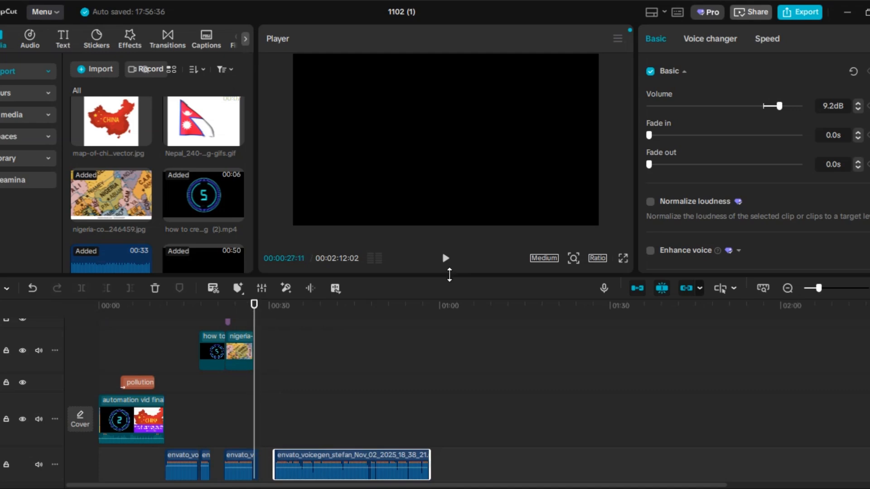
pyautogui.click(445, 270)
pyautogui.click(444, 266)
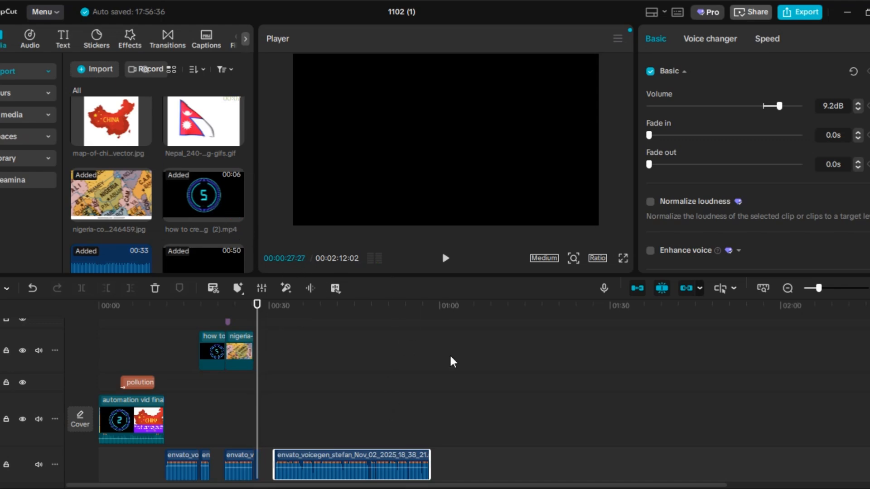
pyautogui.click(587, 454)
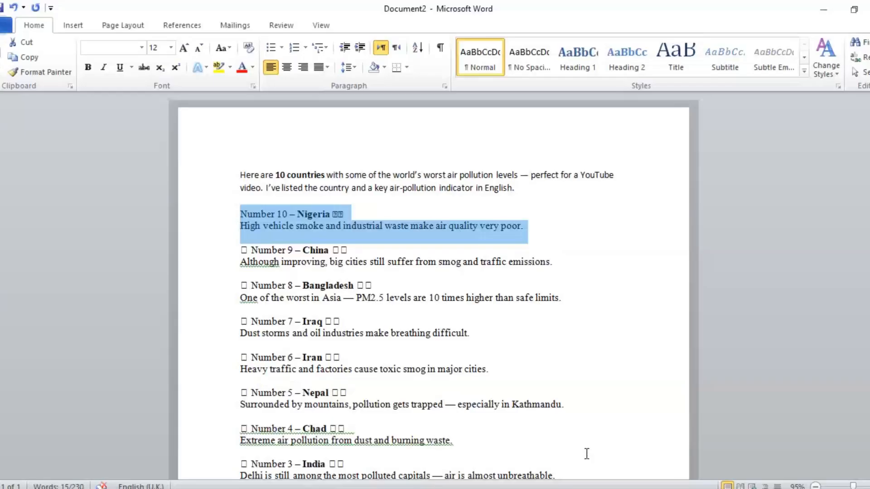
pyautogui.click(825, 11)
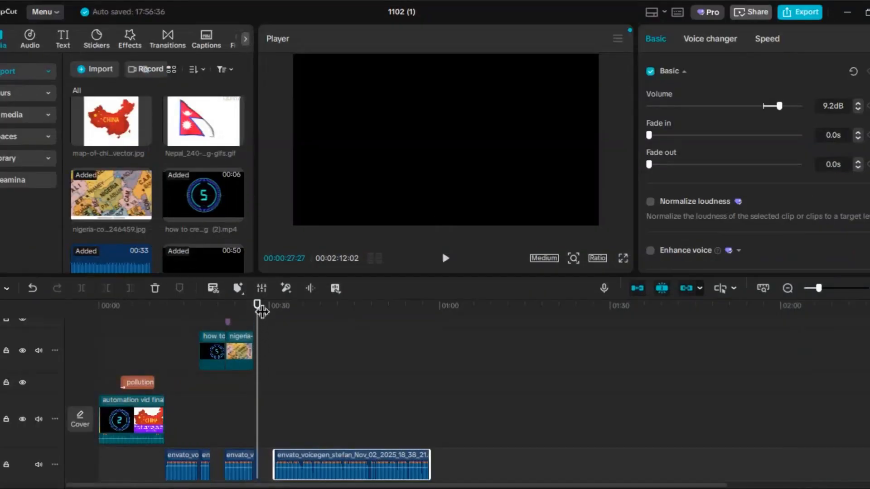
# - Place the China map image on the Nigeria image's track at 00:00:30:29 and return the playhead to 00:00:27:11
pyautogui.moveTo(257, 305); pyautogui.dragTo(276, 319)
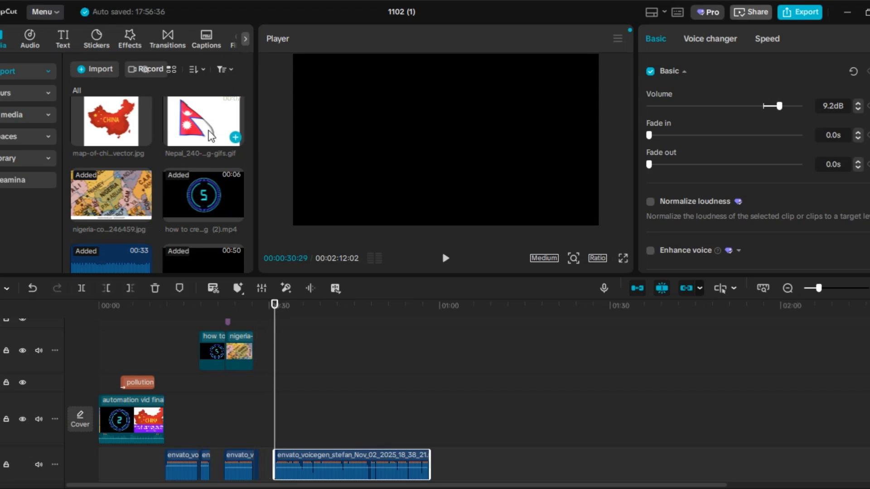
pyautogui.moveTo(119, 126); pyautogui.dragTo(283, 333)
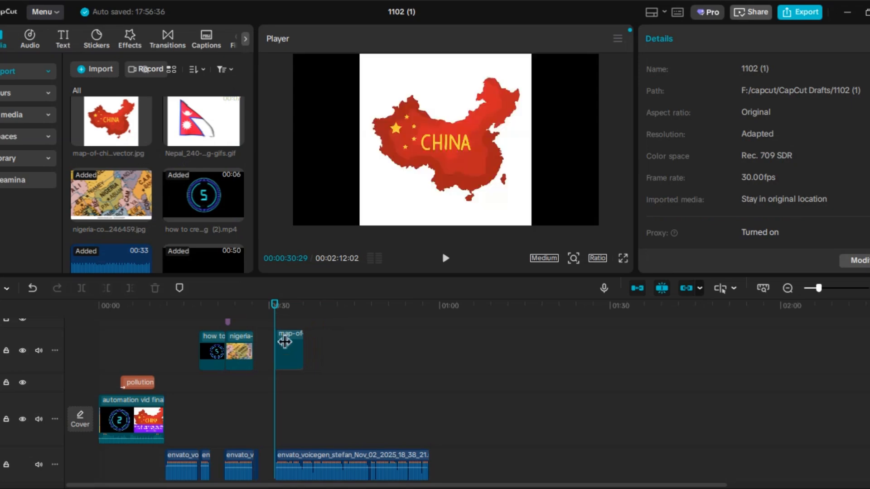
pyautogui.moveTo(275, 305); pyautogui.dragTo(254, 308)
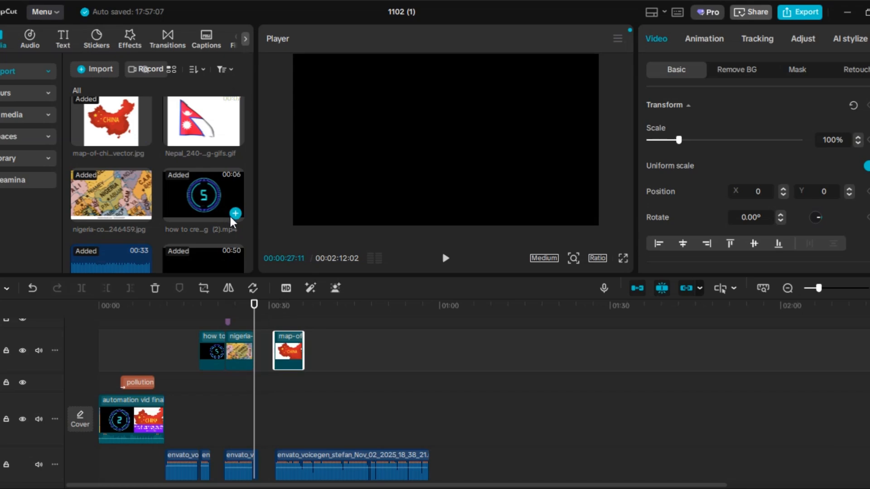
# - Add the countdown video on a track above the Nigeria image and cut off its part before 00:00:27:09
pyautogui.click(235, 213)
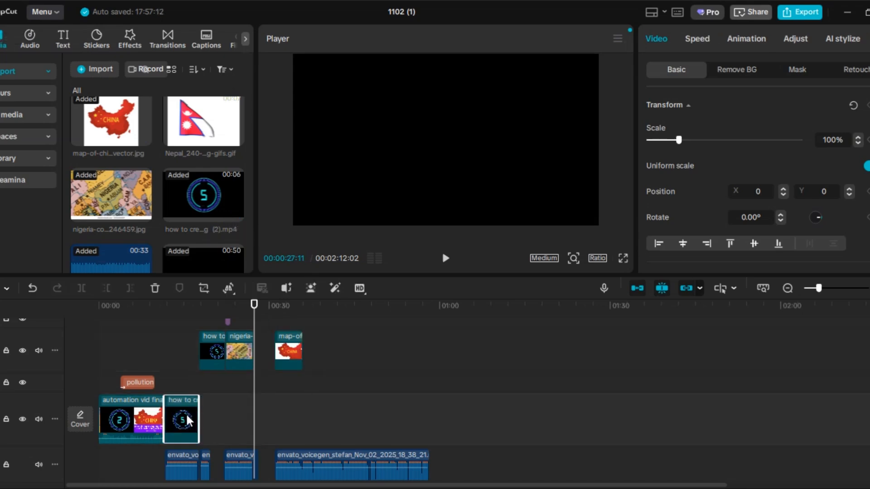
pyautogui.click(321, 407)
pyautogui.moveTo(183, 412); pyautogui.dragTo(263, 352)
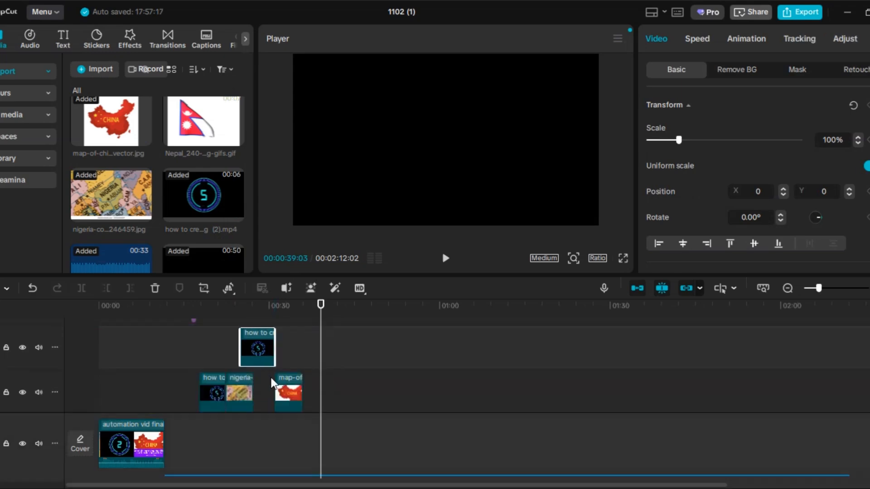
pyautogui.moveTo(324, 315); pyautogui.dragTo(252, 321)
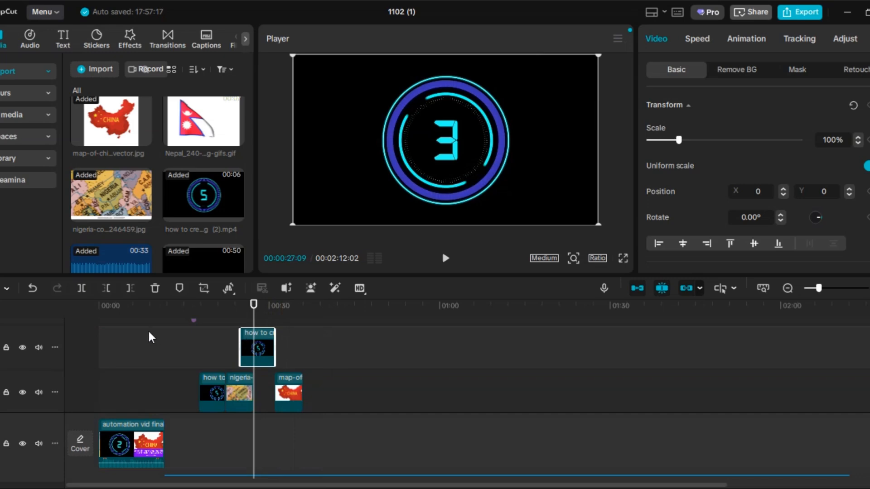
pyautogui.click(104, 290)
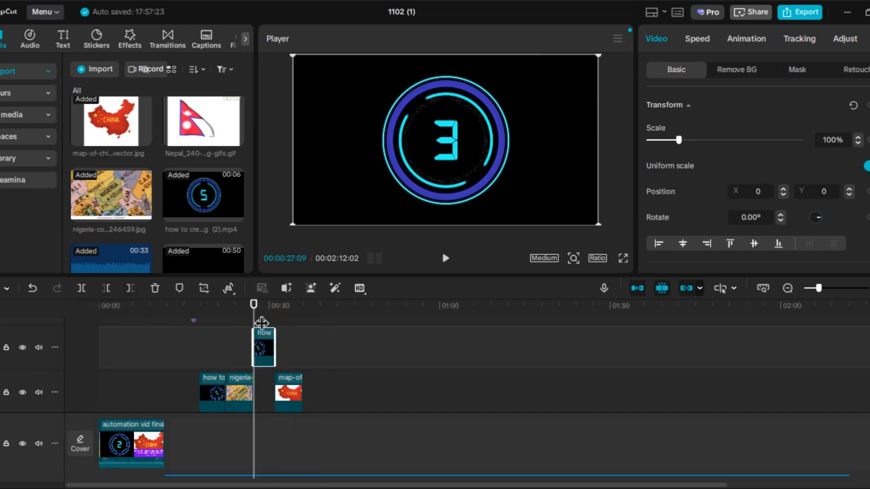
# - Move the trimmed countdown clip into the gap between the Nigeria and China images and play that section back
pyautogui.moveTo(259, 313); pyautogui.dragTo(274, 328)
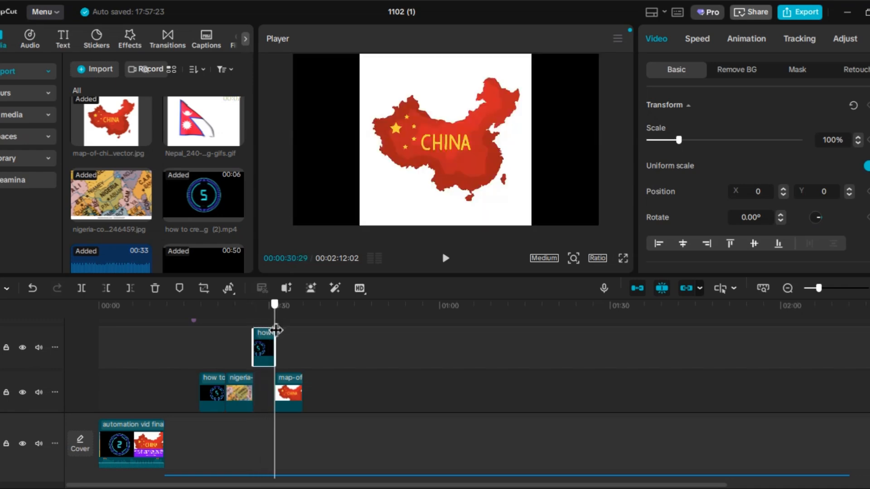
pyautogui.moveTo(266, 385); pyautogui.dragTo(262, 390)
pyautogui.moveTo(260, 350); pyautogui.dragTo(262, 385)
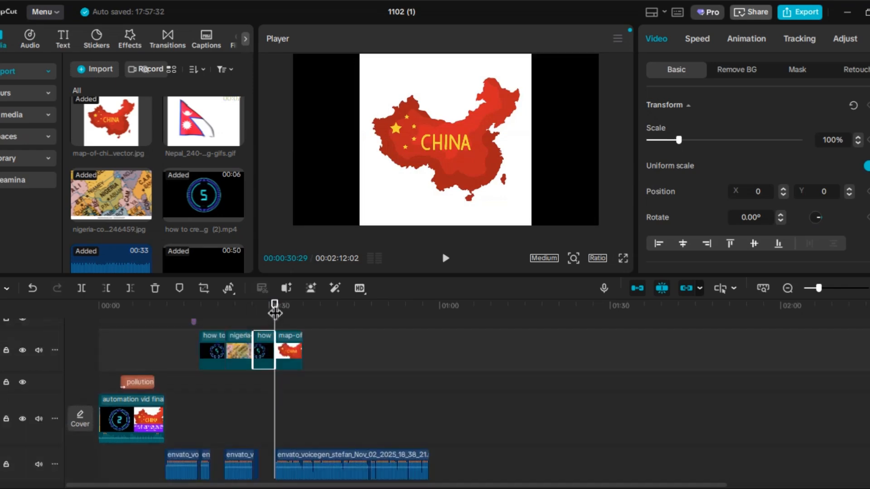
pyautogui.moveTo(272, 308); pyautogui.dragTo(255, 306)
pyautogui.click(449, 262)
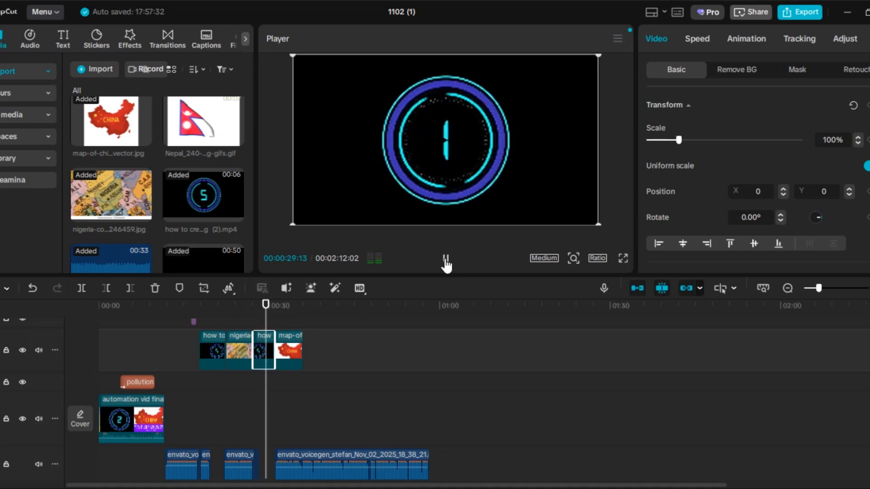
pyautogui.click(447, 262)
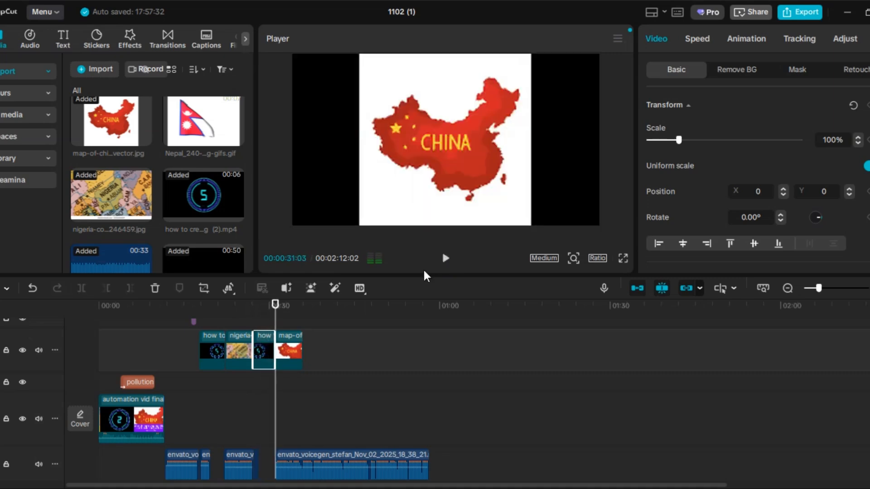
# - Apply the Slice Reveal transition between the second countdown clip and the China map image and preview it
pyautogui.click(296, 351)
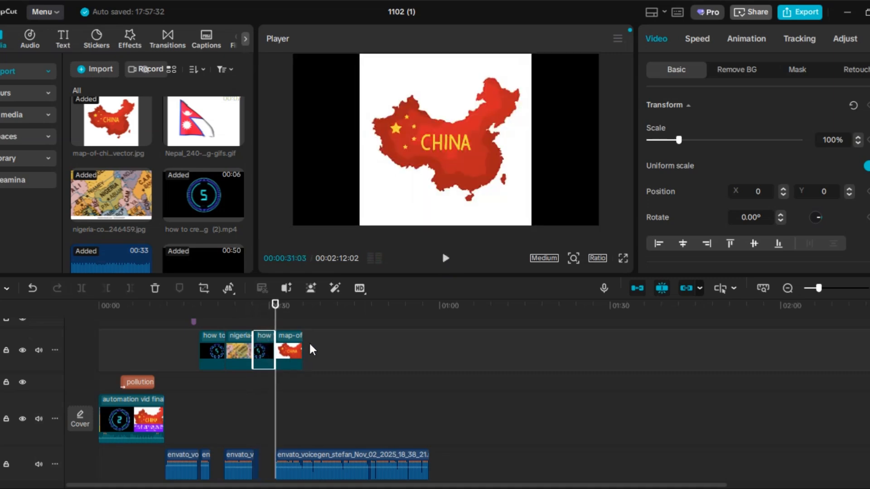
pyautogui.click(129, 42)
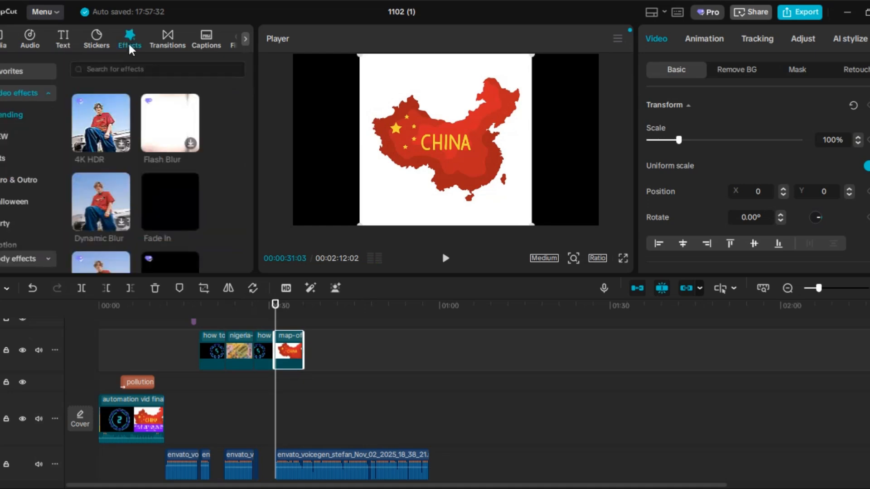
pyautogui.click(168, 37)
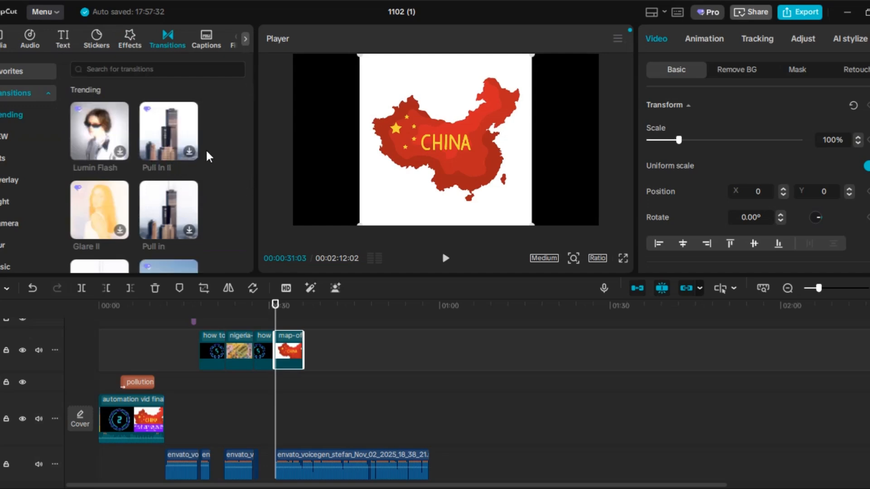
pyautogui.scroll(-3, 205, 148)
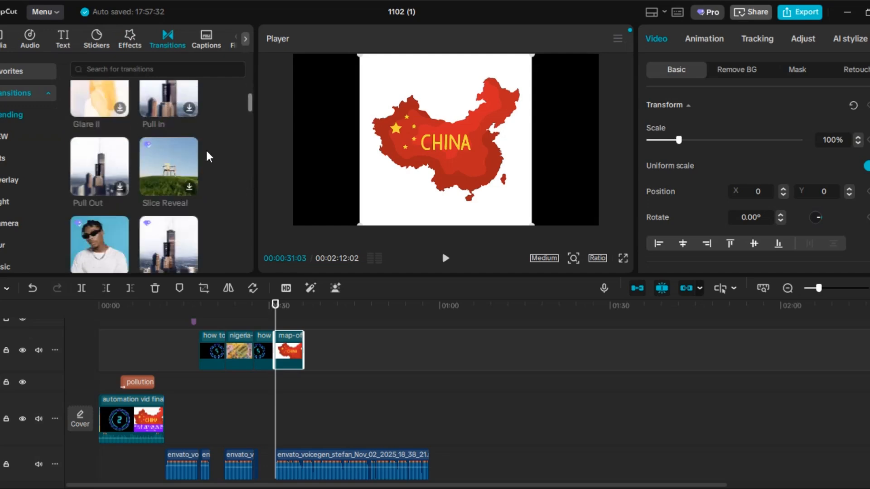
pyautogui.click(187, 185)
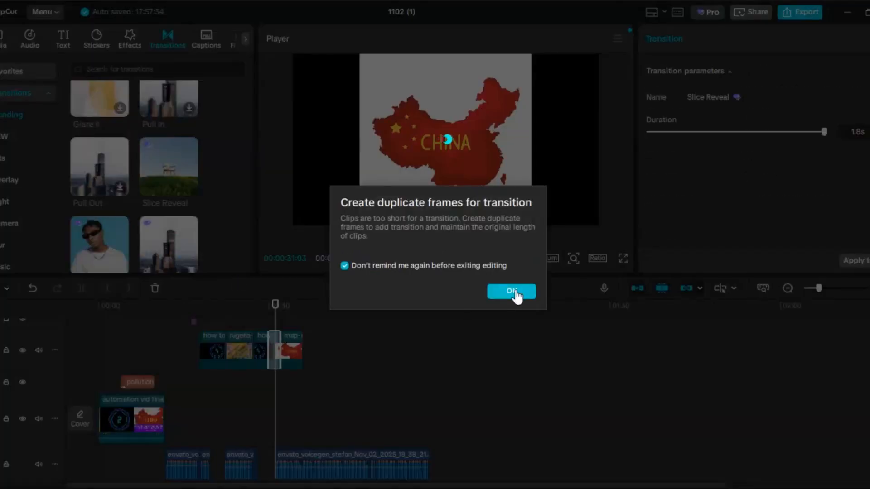
pyautogui.click(511, 291)
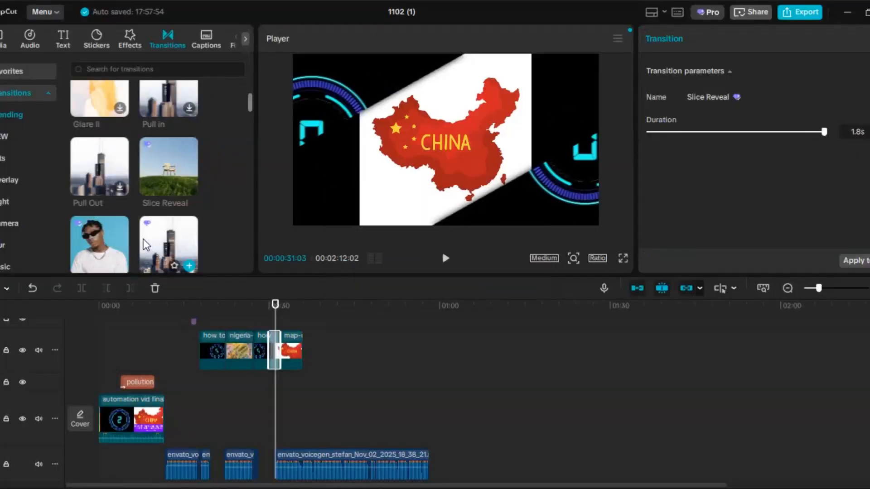
pyautogui.moveTo(275, 315); pyautogui.dragTo(265, 313)
pyautogui.click(445, 258)
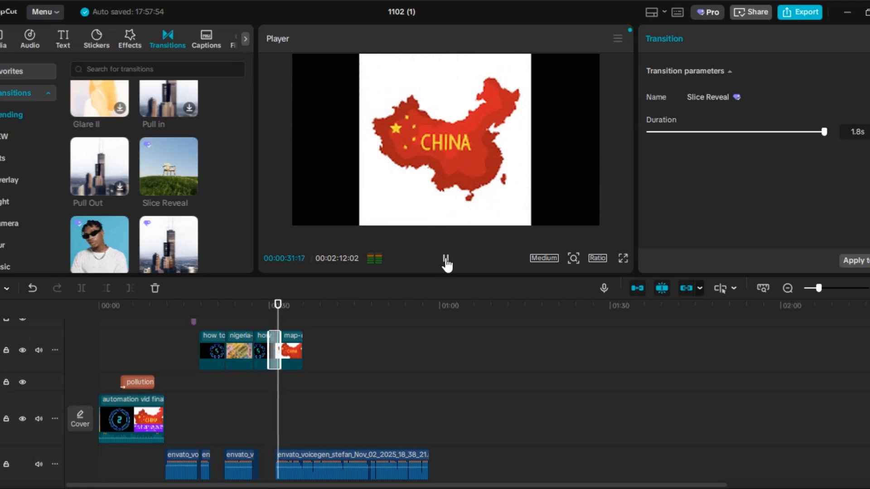
pyautogui.click(445, 260)
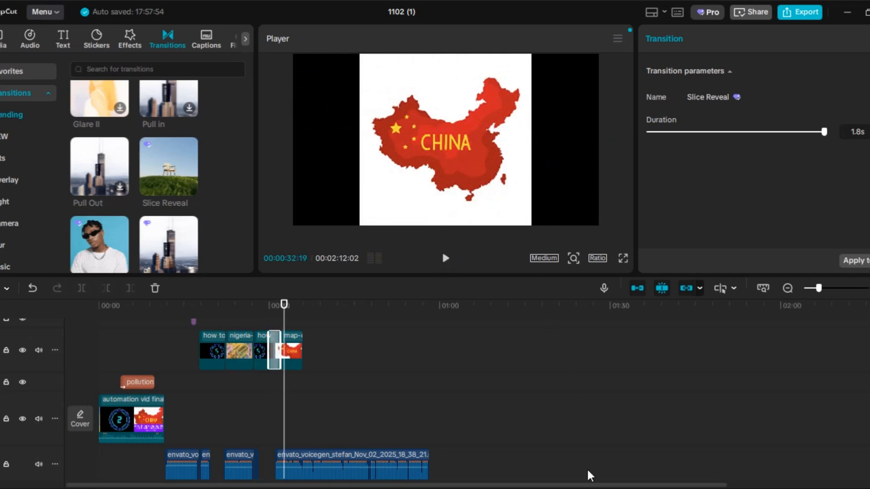
# - Switch to Microsoft Word, copy the sentence describing China's pollution, and return to CapCut
pyautogui.click(584, 435)
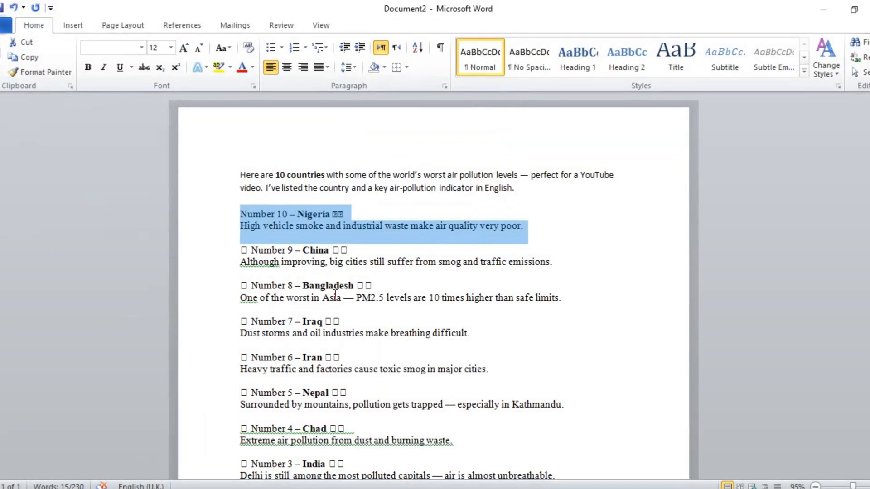
pyautogui.moveTo(240, 262); pyautogui.dragTo(585, 274)
pyautogui.hotkey('ctrl', 'c')
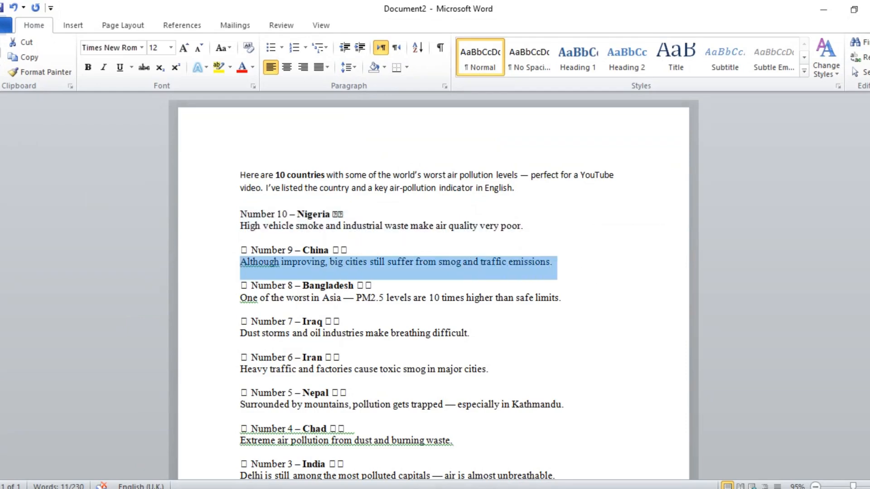
pyautogui.hotkey('alt', 'Tab')
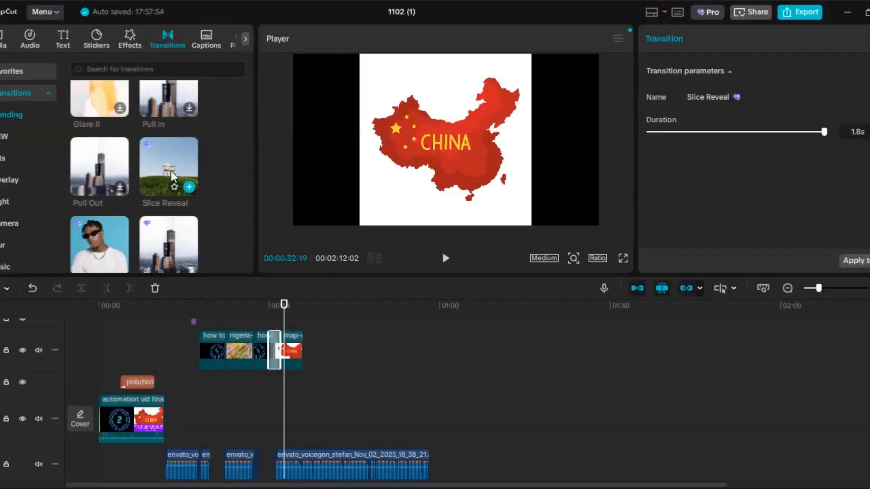
# - Add a text clip at 00:00:32:19 reading "Although improving, big cities still suffer from smog and traffic emissions.", with a line break after "still"
pyautogui.click(65, 39)
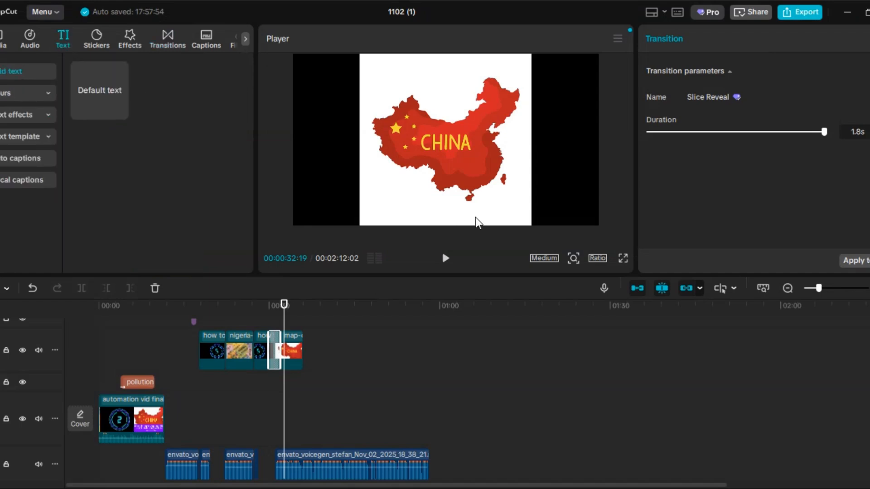
pyautogui.click(119, 110)
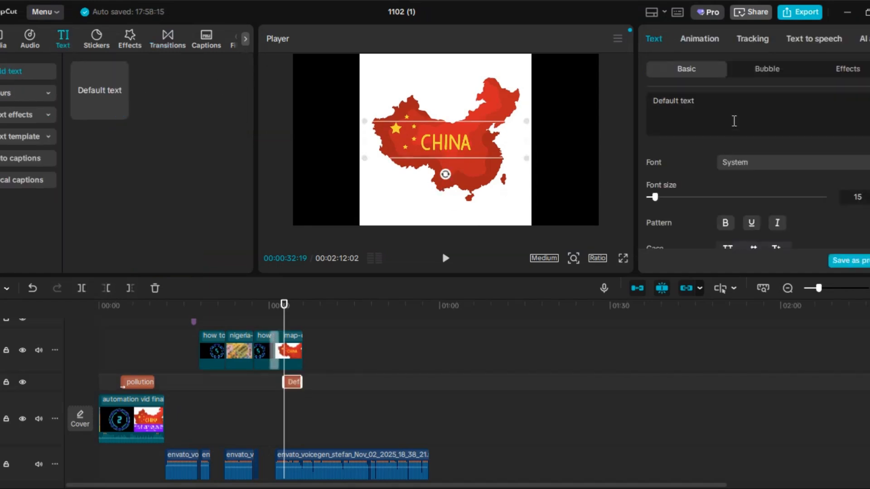
pyautogui.hotkey('ctrl', 'a')
pyautogui.hotkey('ctrl', 'v')
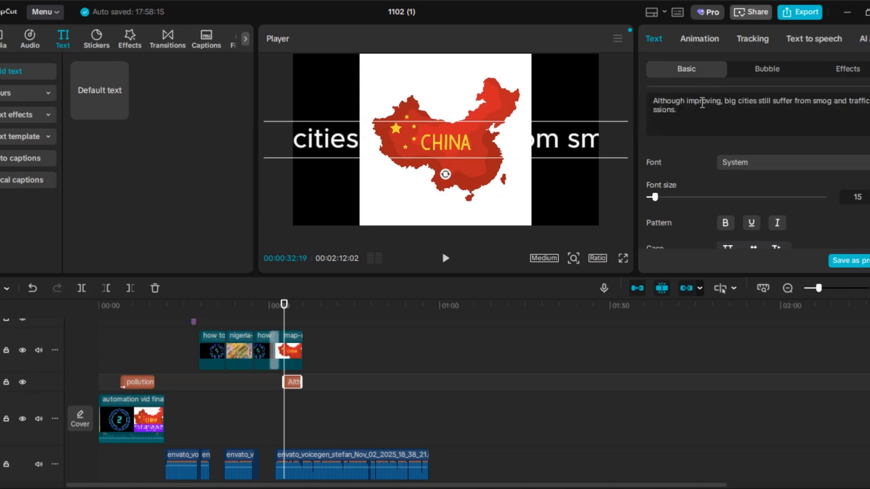
pyautogui.click(772, 103)
pyautogui.press('Return')
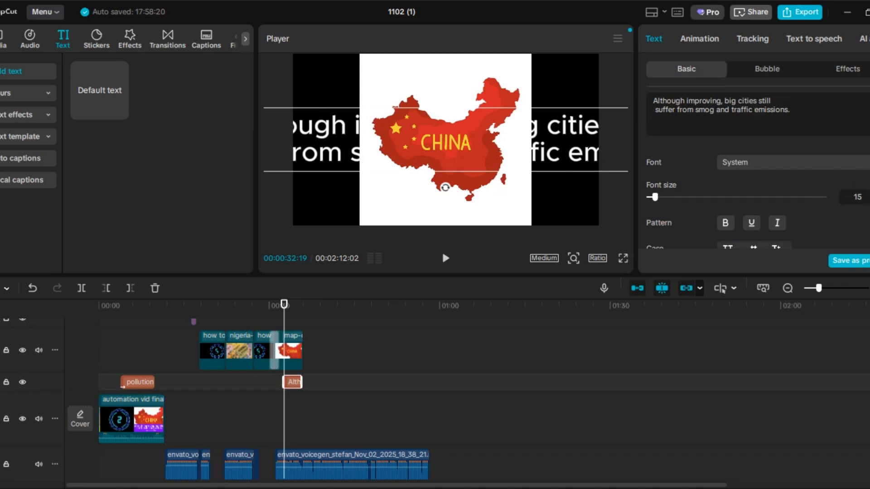
# - Set the China caption's font to Realist-Clostan-Bold-Italic at size 9 and position it along the lower edge of the video frame
pyautogui.click(793, 162)
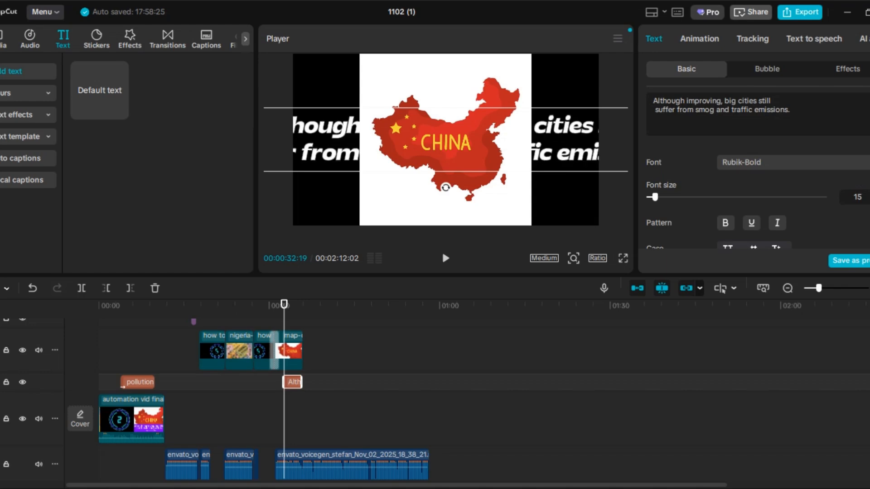
pyautogui.click(793, 199)
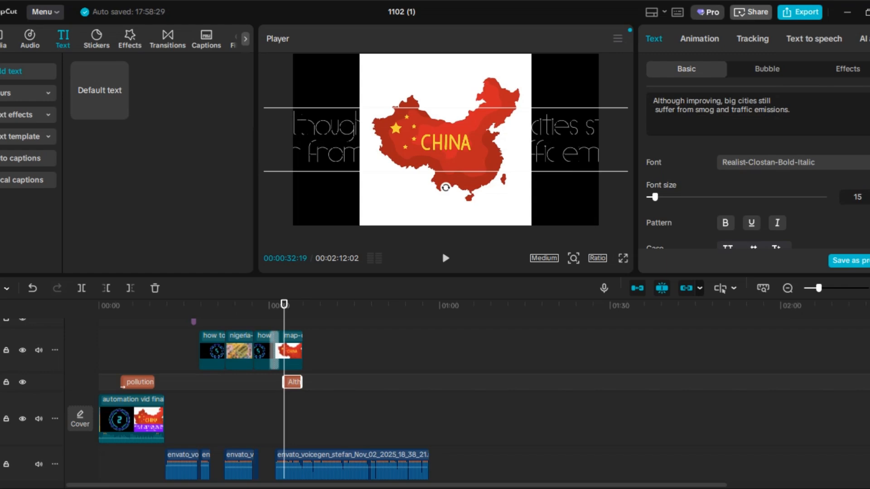
pyautogui.click(793, 199)
pyautogui.moveTo(655, 197); pyautogui.dragTo(653, 198)
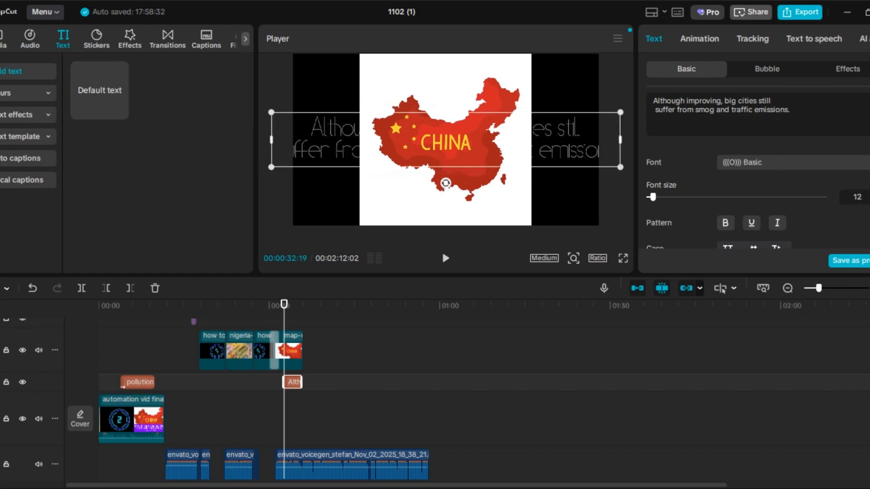
pyautogui.click(793, 200)
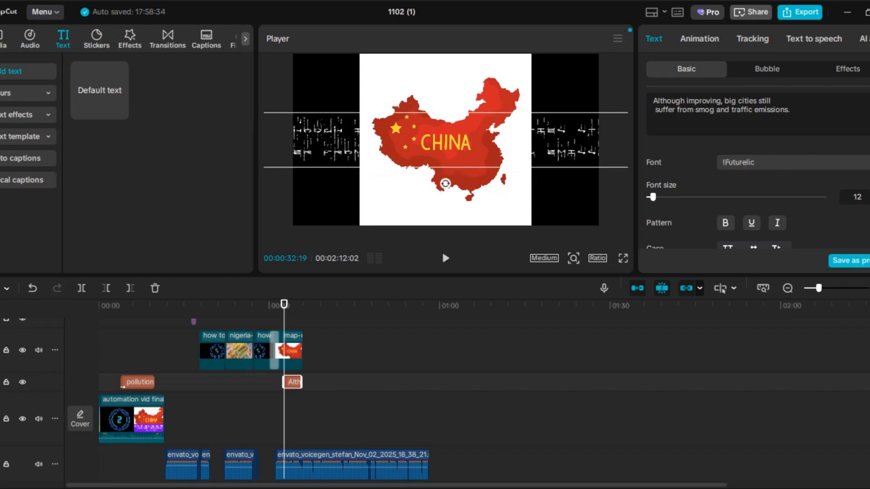
pyautogui.click(865, 242)
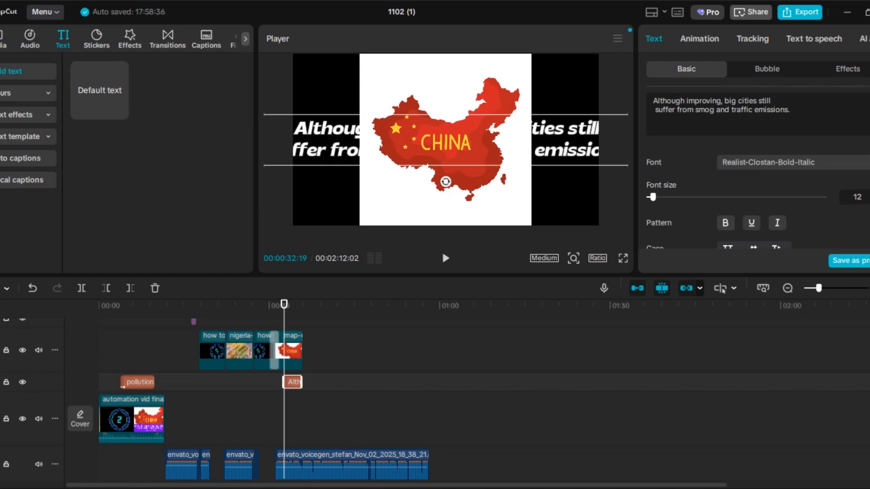
pyautogui.press('Down')
pyautogui.press('Down')
pyautogui.press('Down')
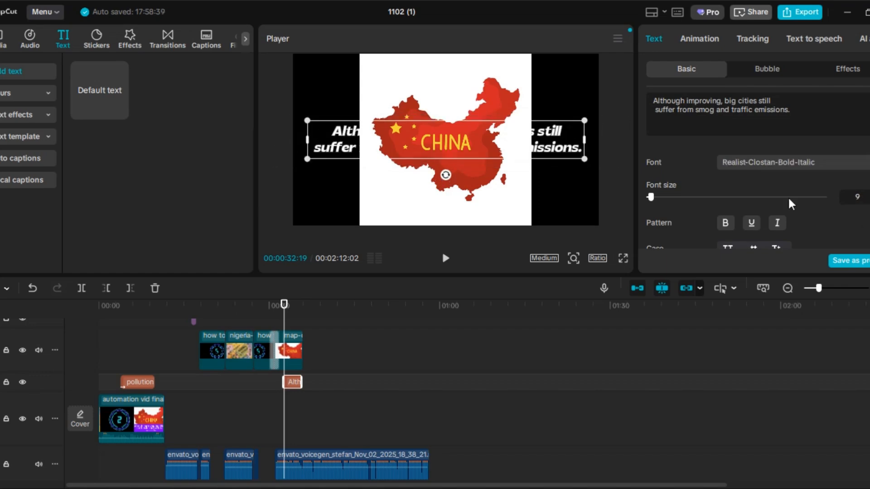
pyautogui.moveTo(567, 148); pyautogui.dragTo(567, 214)
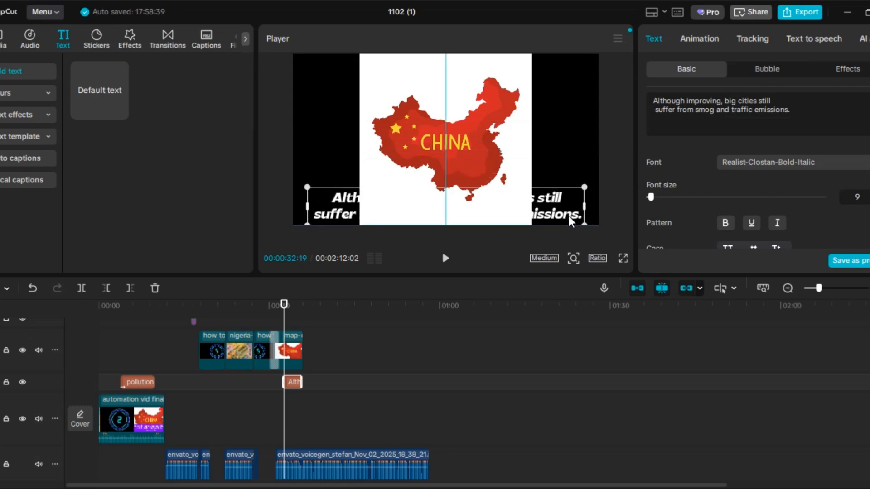
# - Style the China caption bold with the black-on-yellow preset and raise its clip to the Nigeria caption's track
pyautogui.click(725, 223)
pyautogui.scroll(-2, 799, 186)
pyautogui.scroll(-3, 798, 186)
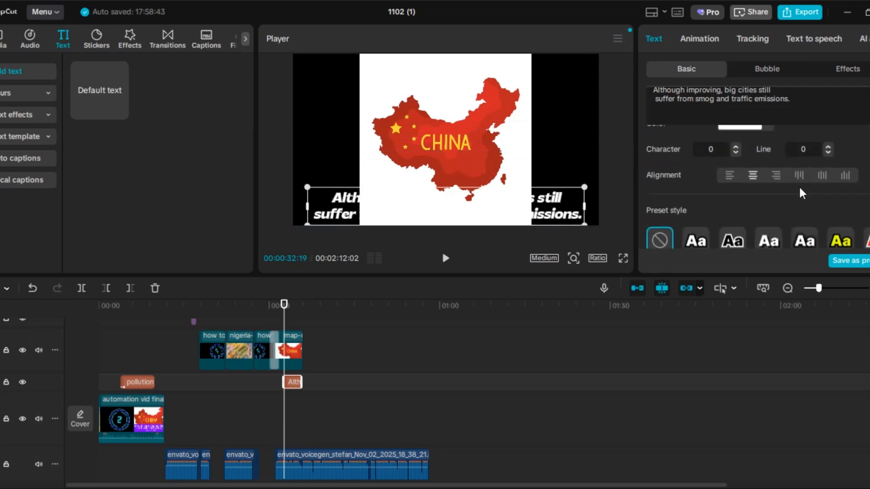
pyautogui.click(839, 240)
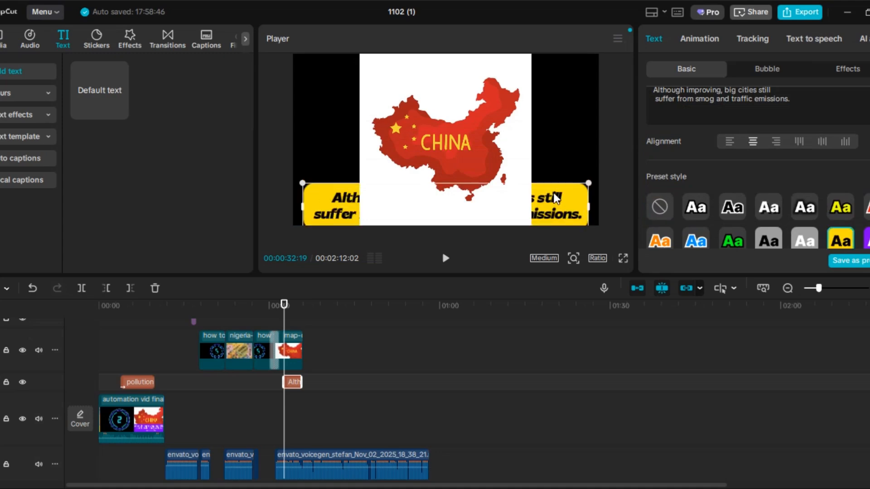
pyautogui.moveTo(292, 384); pyautogui.dragTo(302, 360)
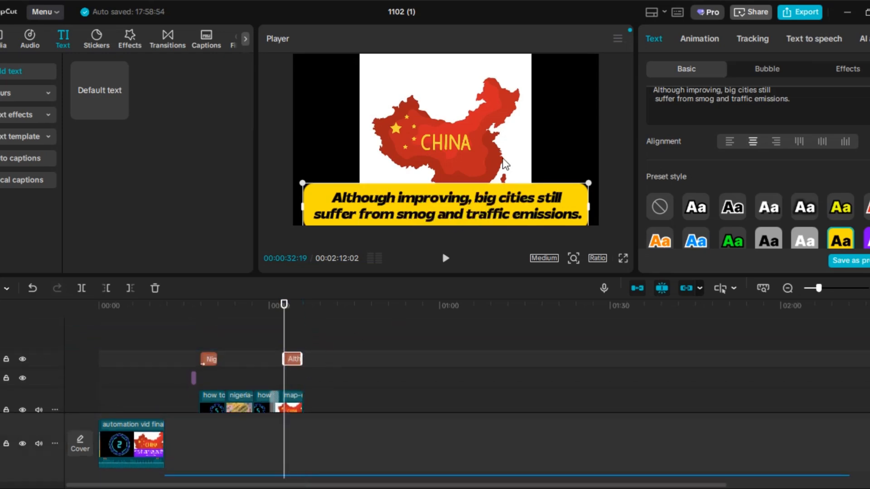
# - Apply the Slide Down entrance animation to the China map image
pyautogui.click(480, 141)
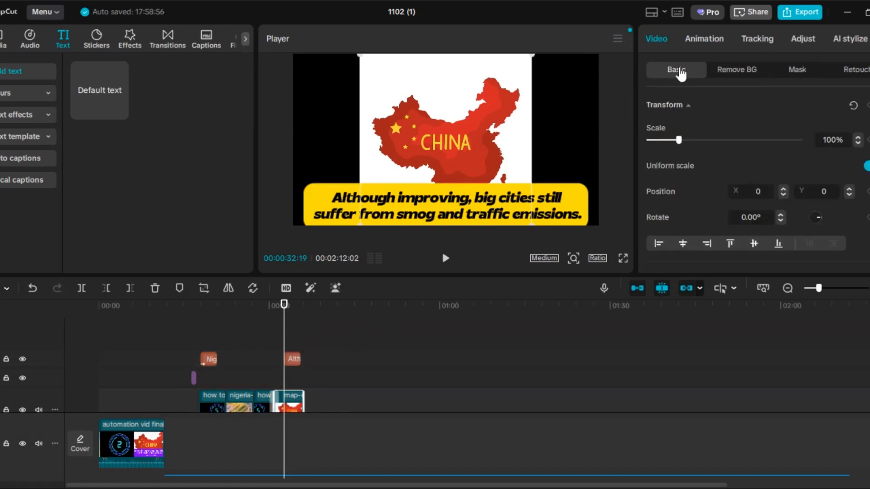
pyautogui.click(703, 36)
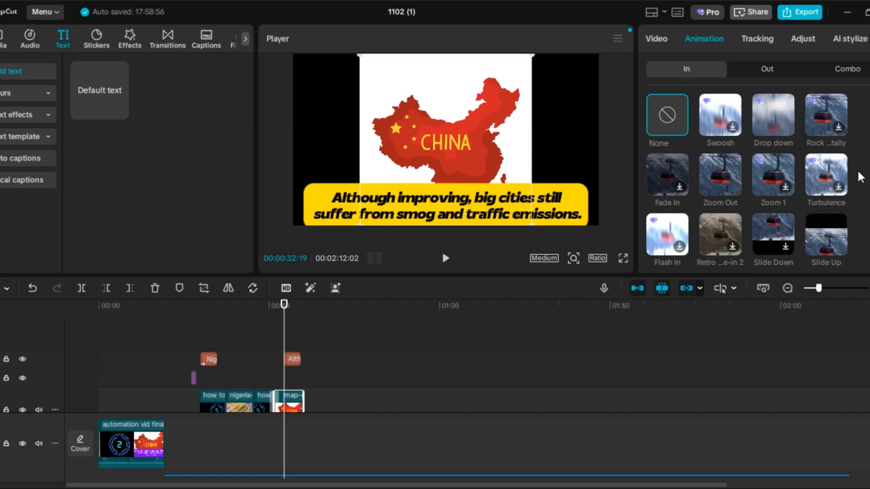
pyautogui.click(784, 244)
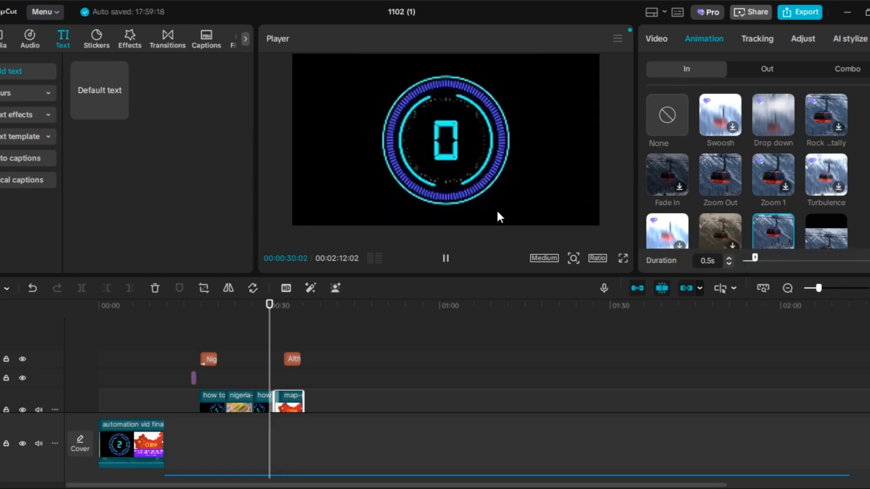
# - Play the sequence from 00:00:22:09 through the China caption and open the video export settings
pyautogui.moveTo(273, 311); pyautogui.dragTo(225, 320)
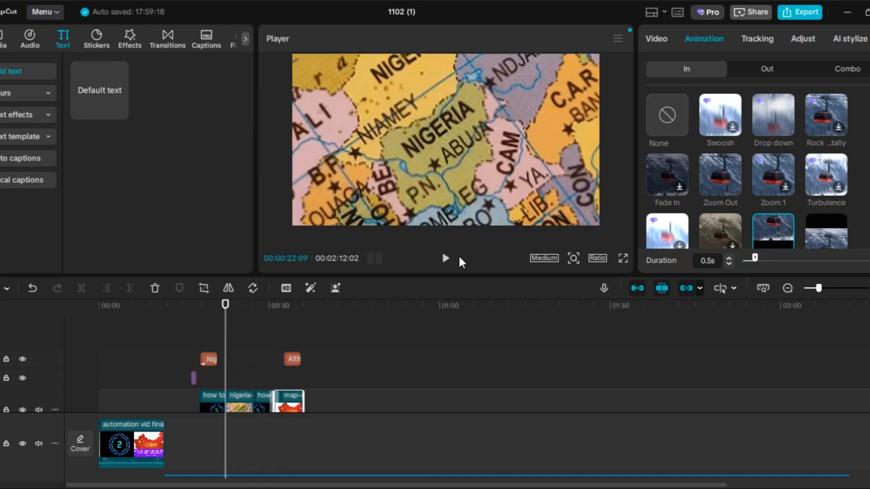
pyautogui.click(446, 261)
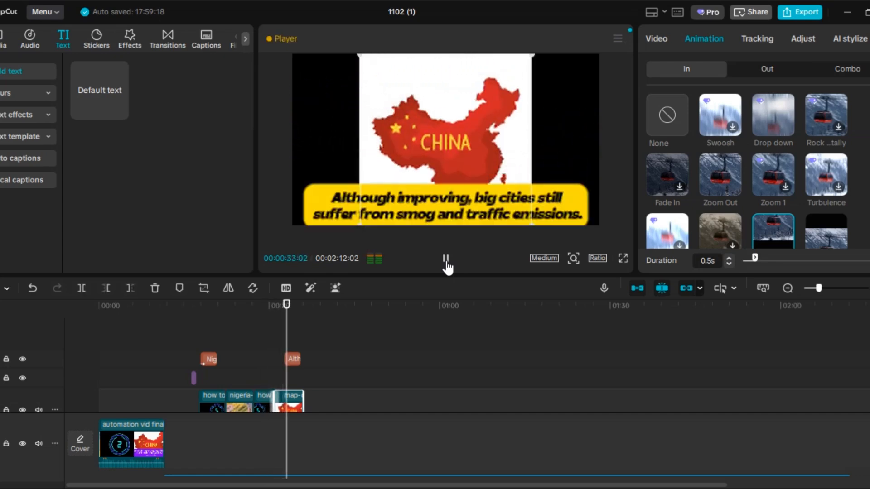
pyautogui.click(447, 264)
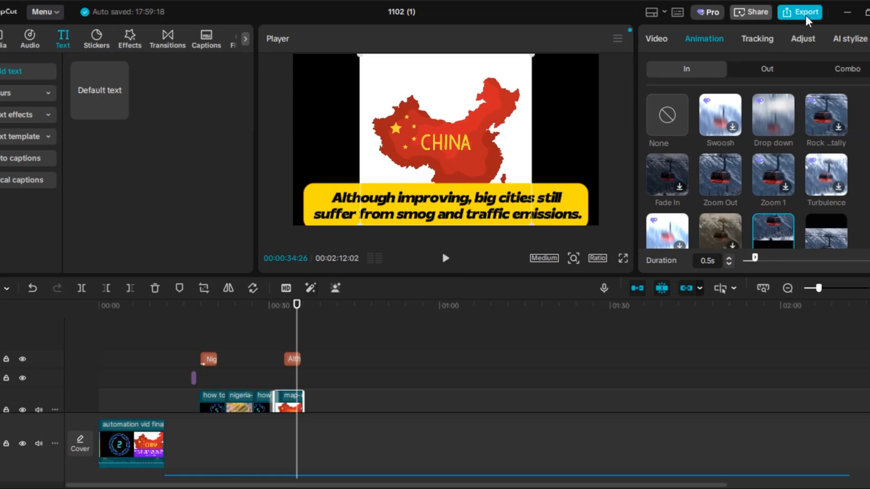
pyautogui.click(552, 120)
pyautogui.hotkey('ctrl', 'e')
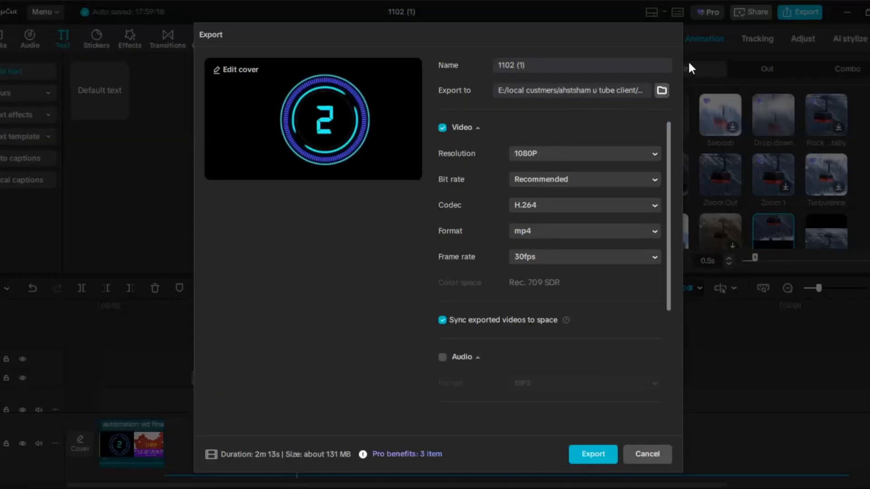